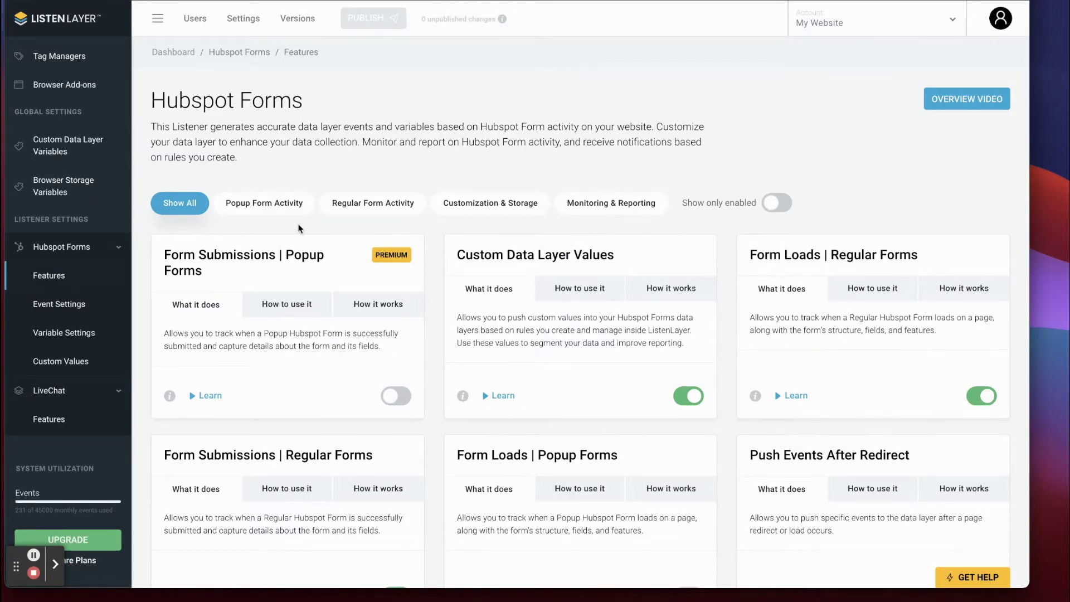
# Collapse the Hubspot Forms listener's pages and open the website integration settings.
pyautogui.click(114, 249)
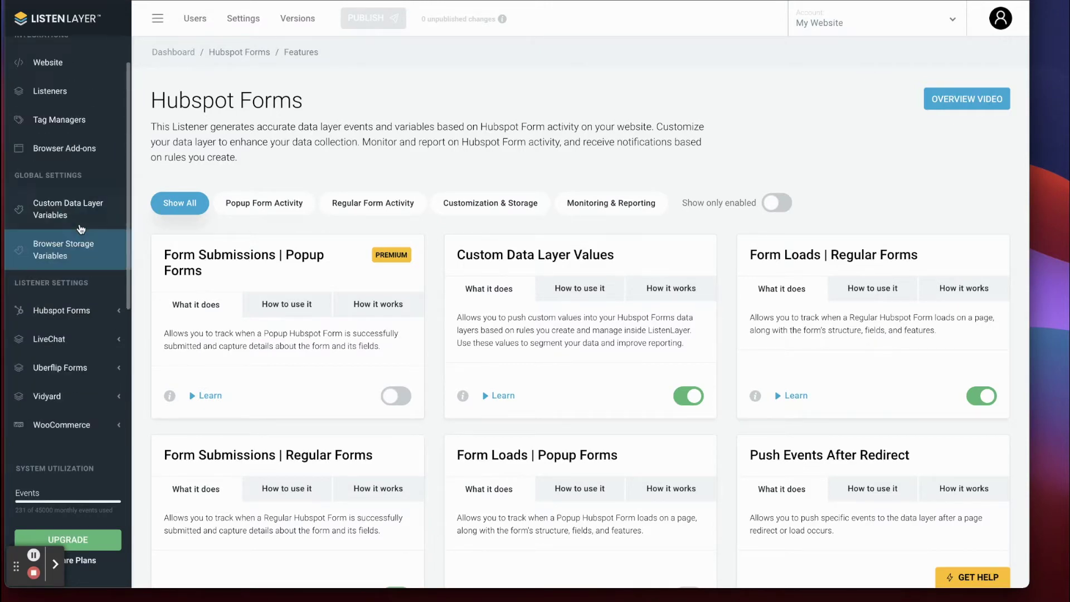
pyautogui.click(48, 105)
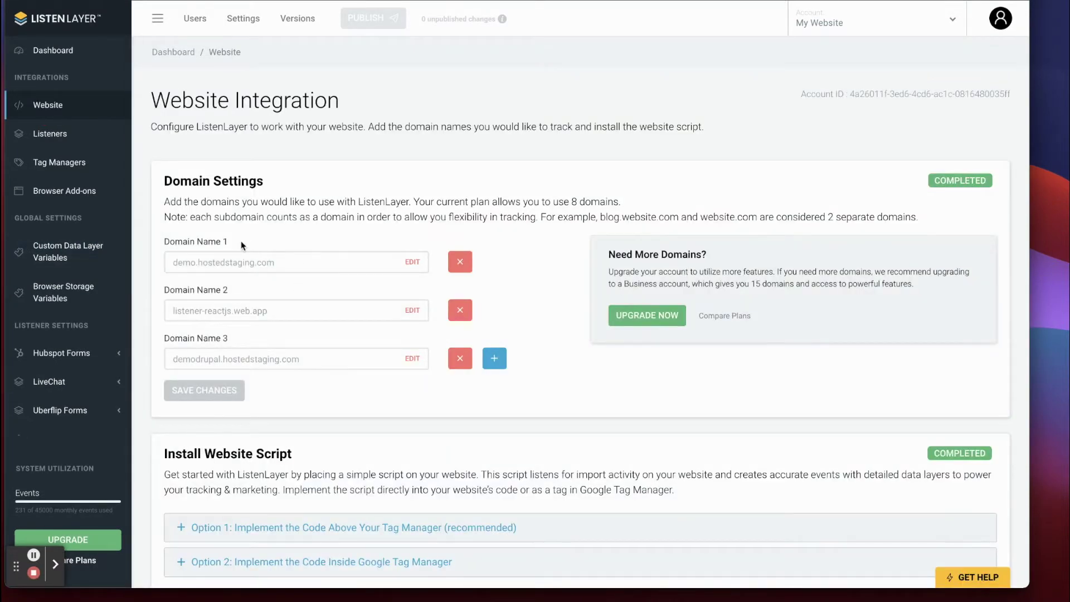
pyautogui.scroll(-2, 239, 240)
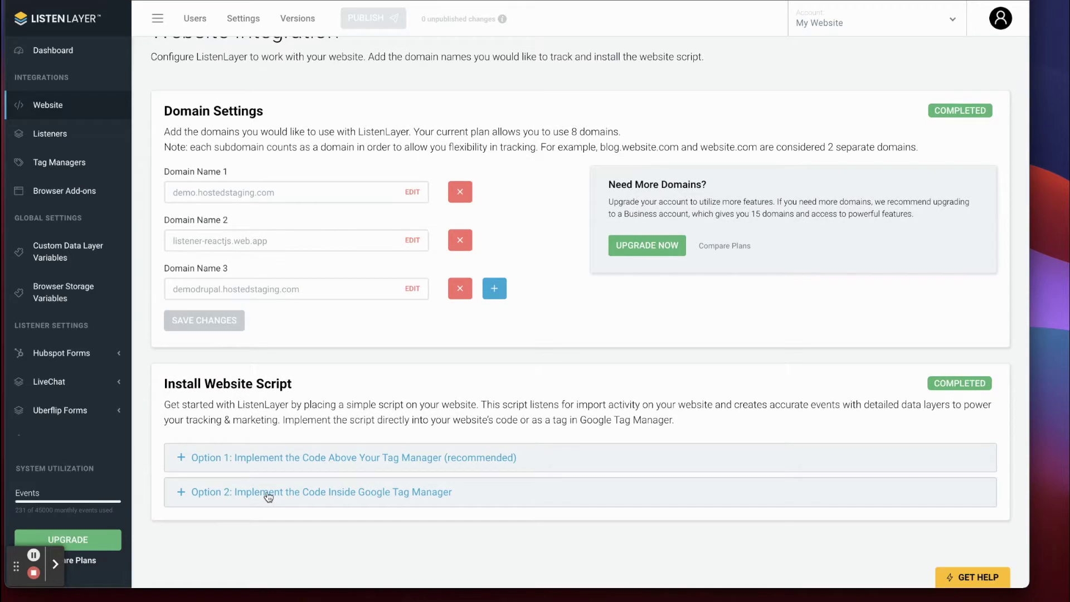
pyautogui.scroll(2, 268, 496)
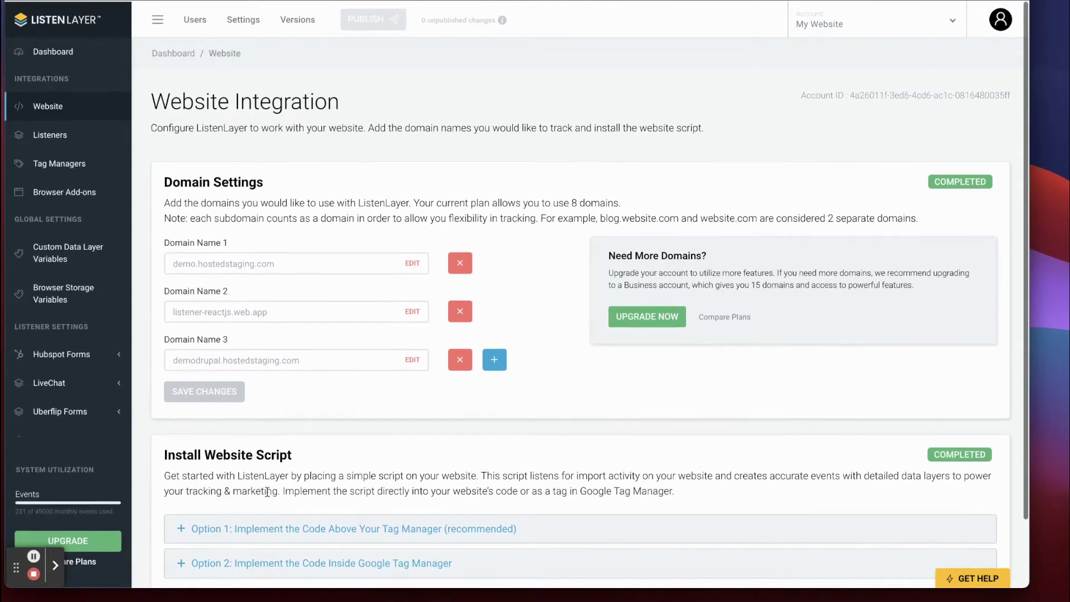
# Filter the Listeners list by 'Hub' and expand Hubspot Forms in the sidebar.
pyautogui.click(70, 138)
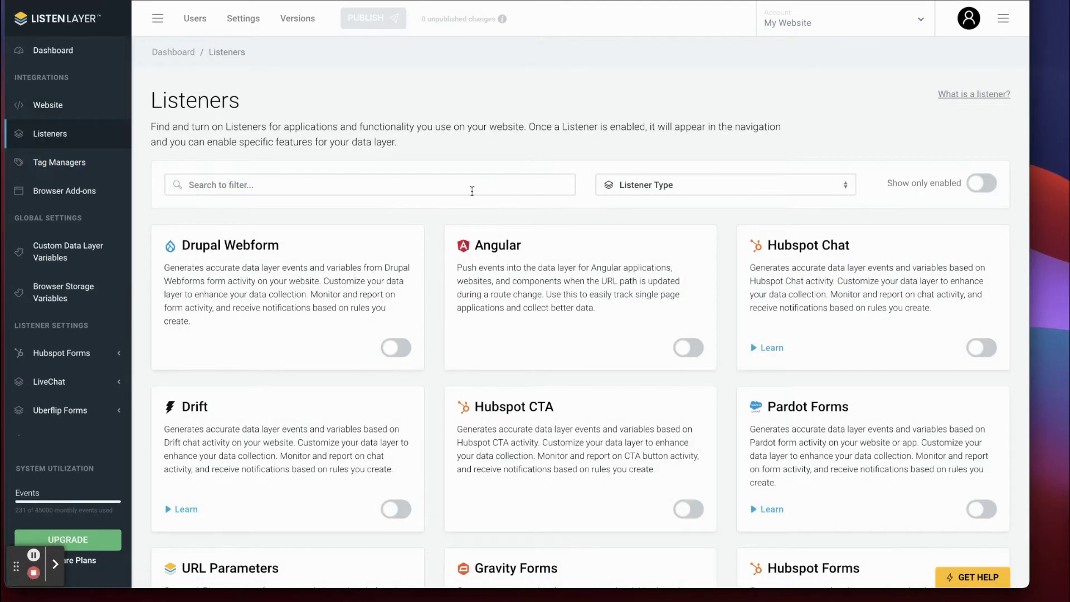
pyautogui.click(472, 192)
pyautogui.write('Hub')
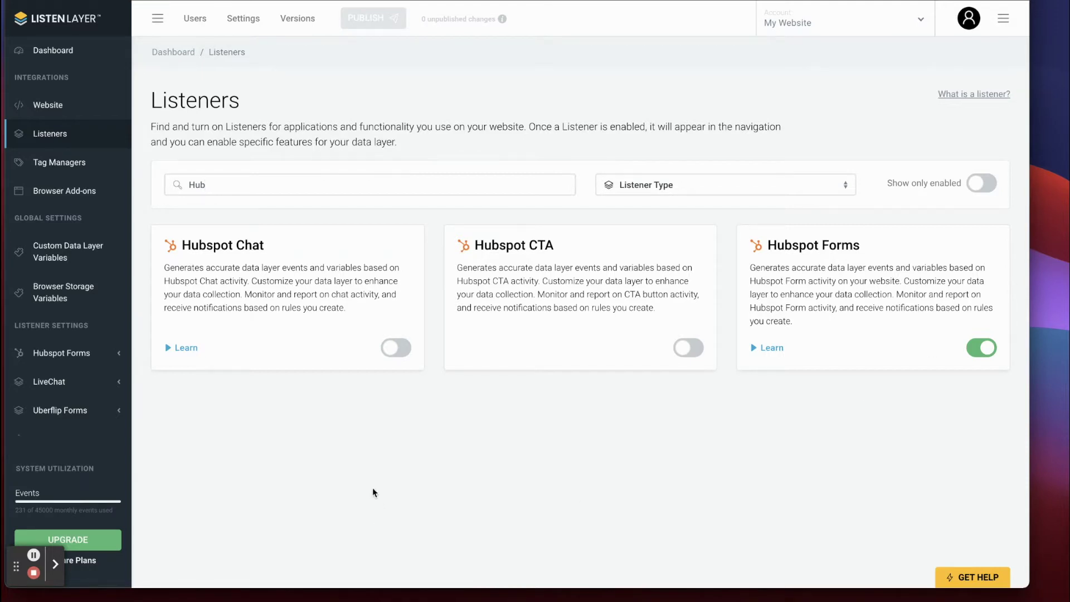
pyautogui.click(53, 353)
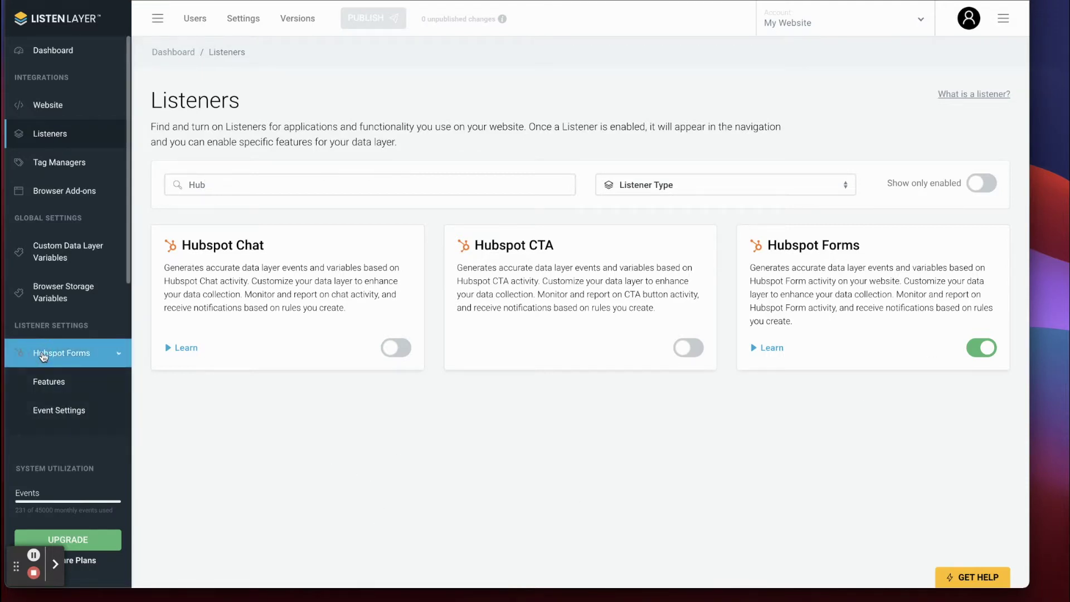
# Compare the Popup and Regular Form Activity features of Hubspot Forms, ending on Regular Form Activity.
pyautogui.click(50, 384)
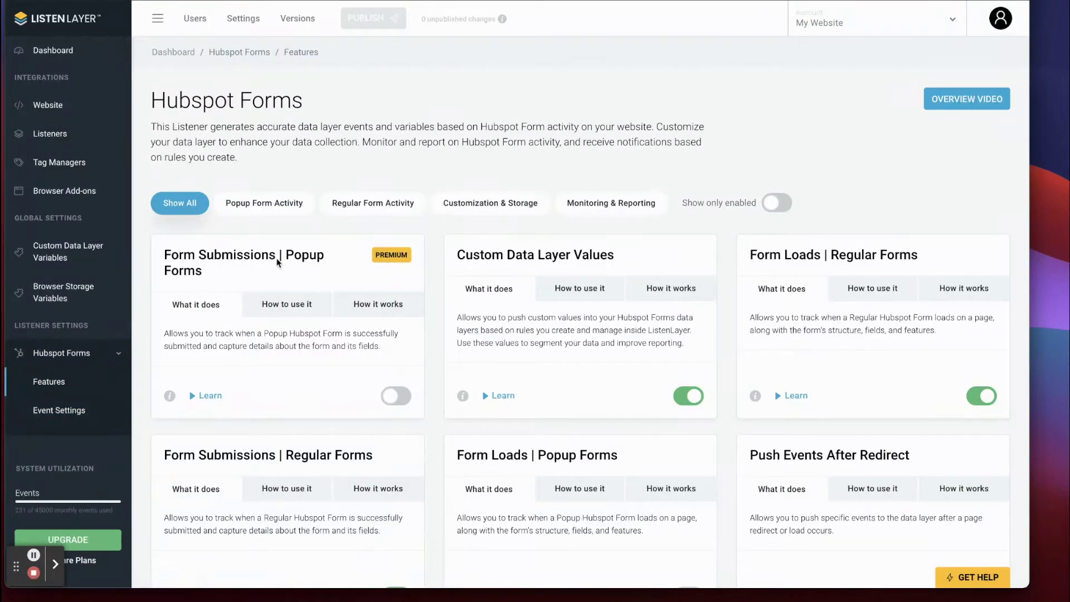
pyautogui.click(369, 201)
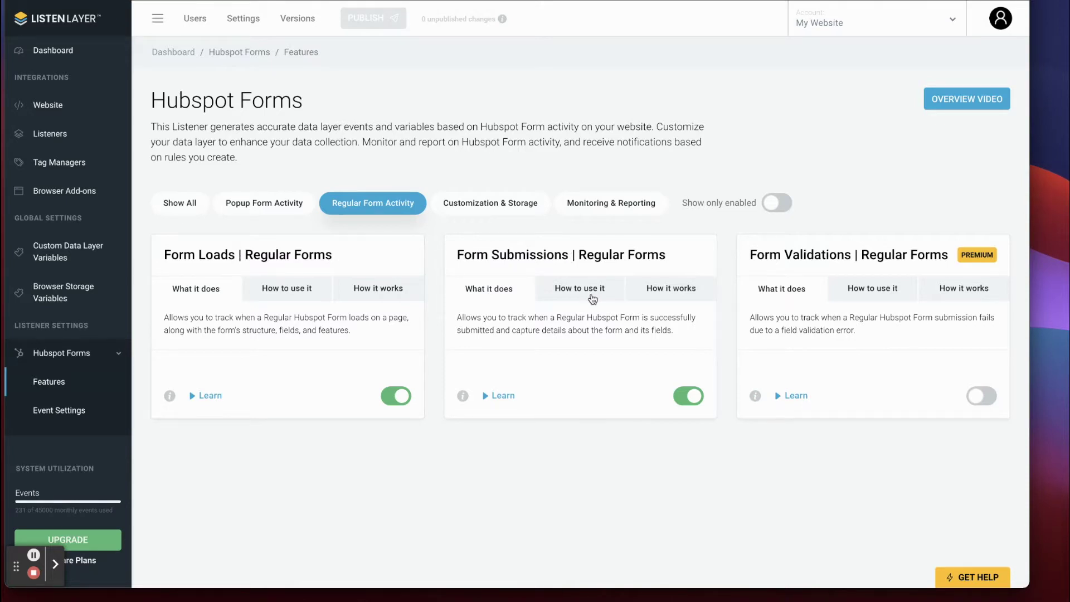
pyautogui.click(252, 203)
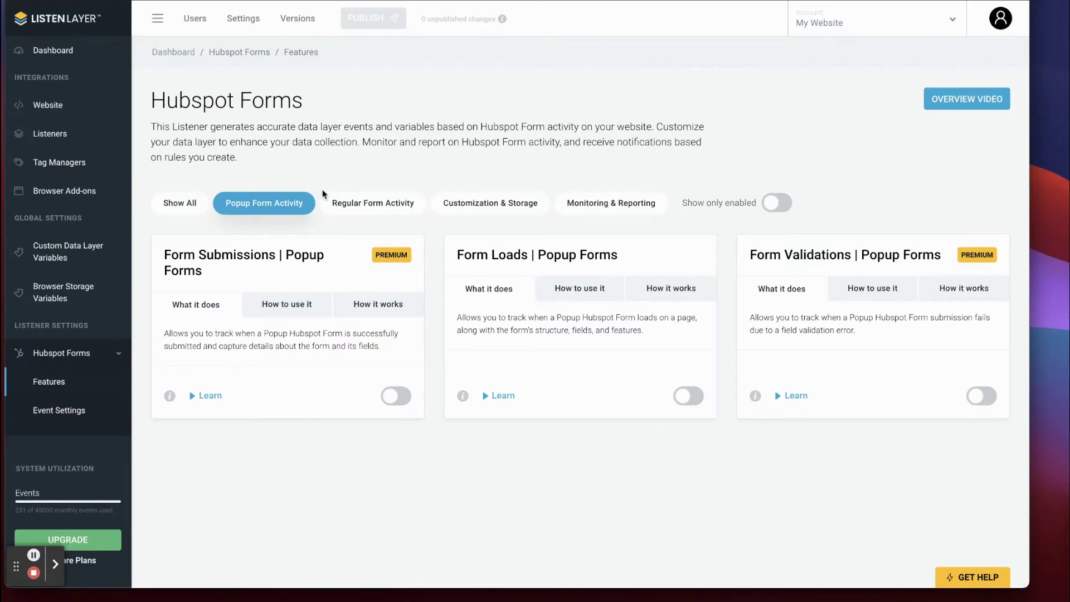
pyautogui.moveTo(471, 402)
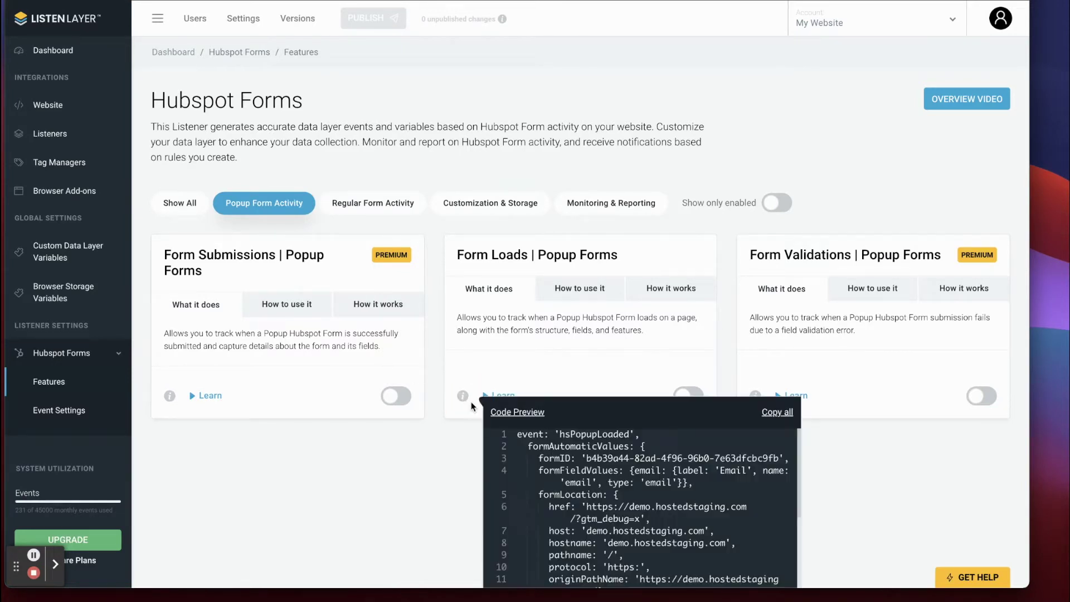
pyautogui.scroll(3, 516, 432)
pyautogui.click(371, 206)
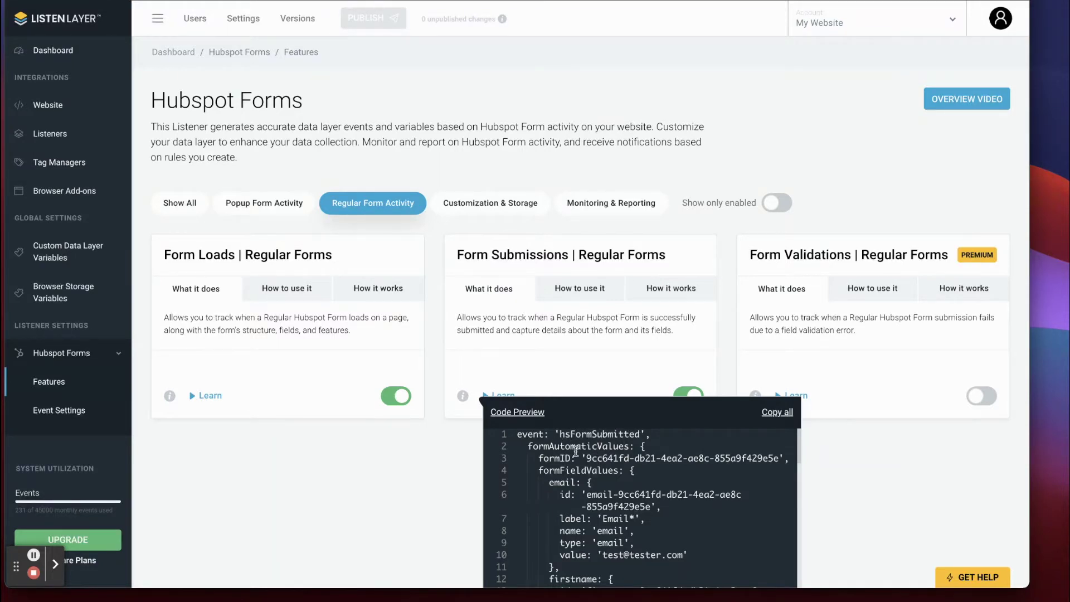
pyautogui.scroll(-5, 576, 450)
pyautogui.scroll(4, 575, 451)
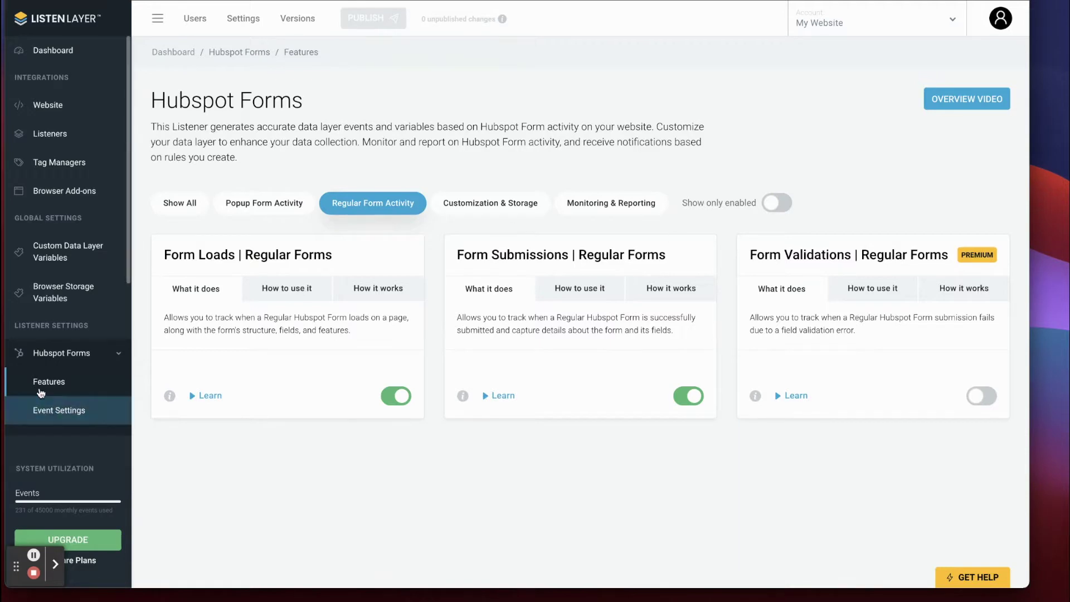
pyautogui.click(49, 411)
# Select the hsFormSubmitted event in Tag Assistant's event list.
pyautogui.scroll(-3, 51, 328)
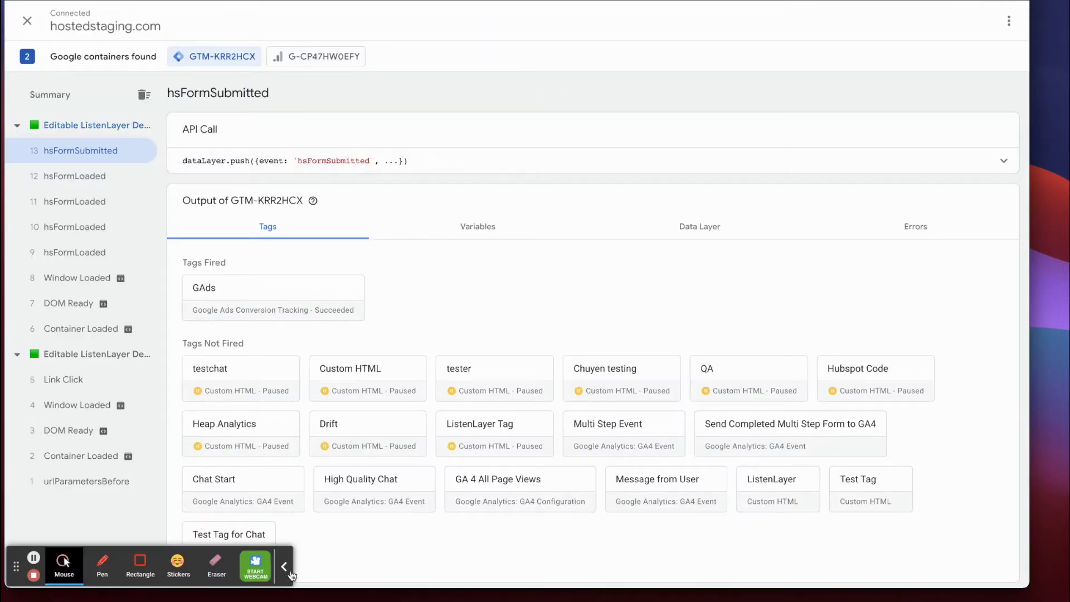
pyautogui.click(284, 567)
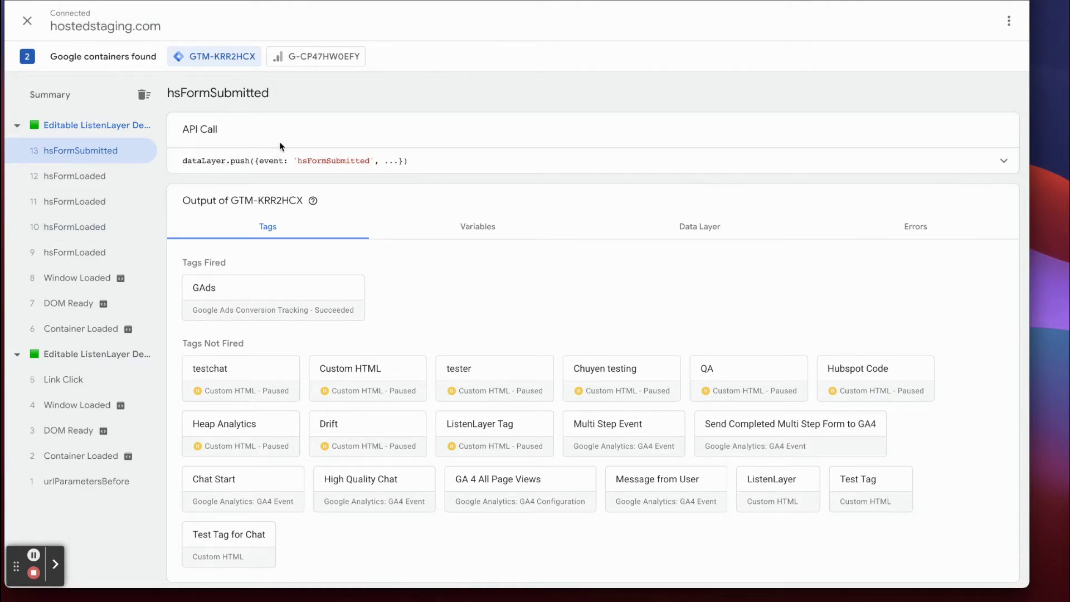
# Expand the hsFormSubmitted dataLayer.push and highlight the submitted email value.
pyautogui.click(489, 169)
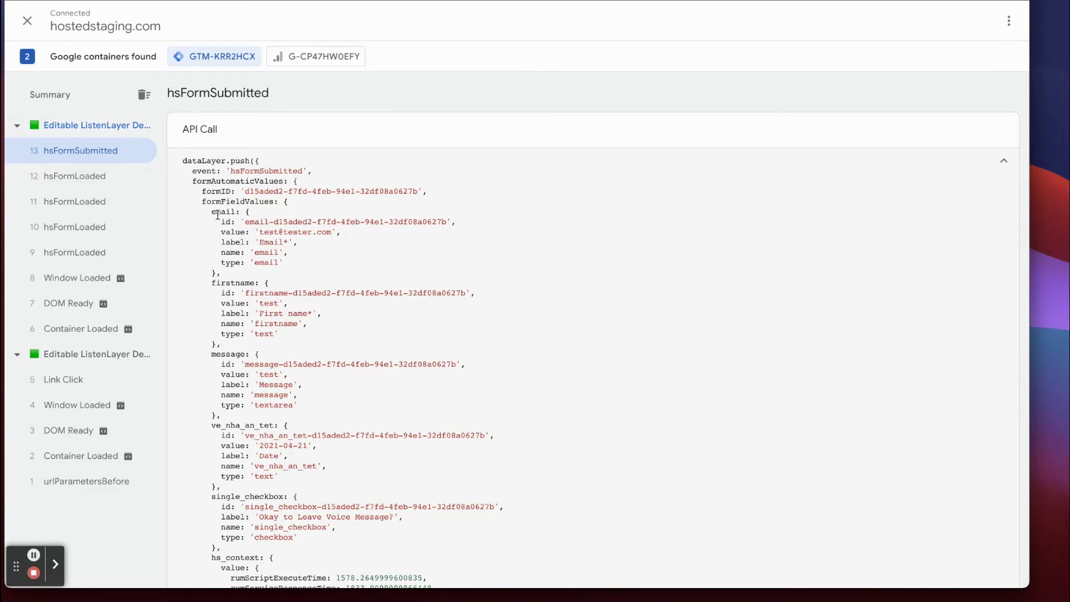
pyautogui.moveTo(255, 232); pyautogui.dragTo(341, 233)
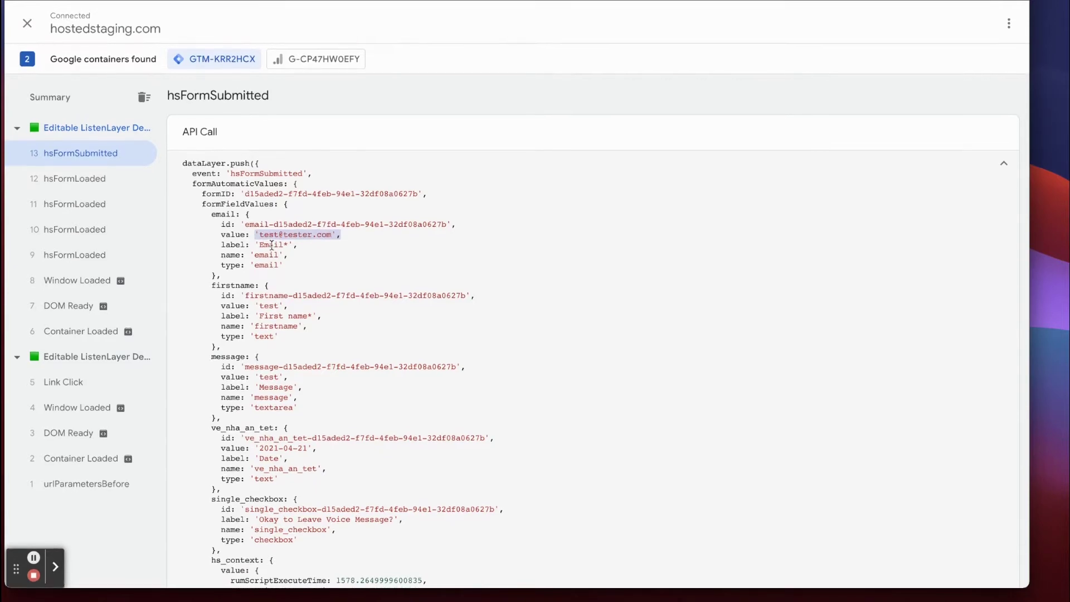
pyautogui.scroll(-4, 272, 244)
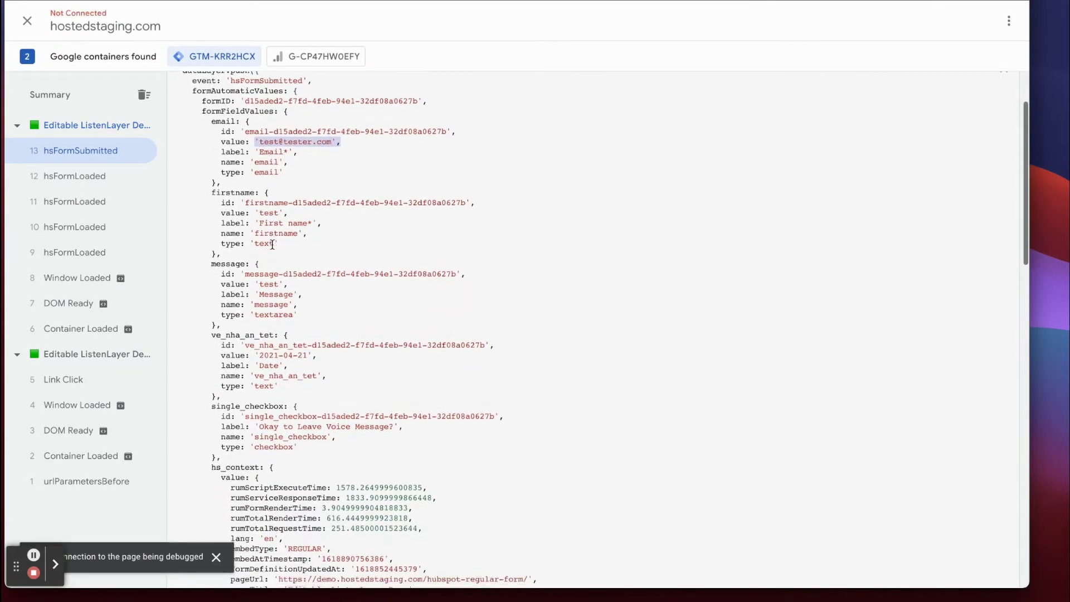
pyautogui.scroll(-5, 272, 245)
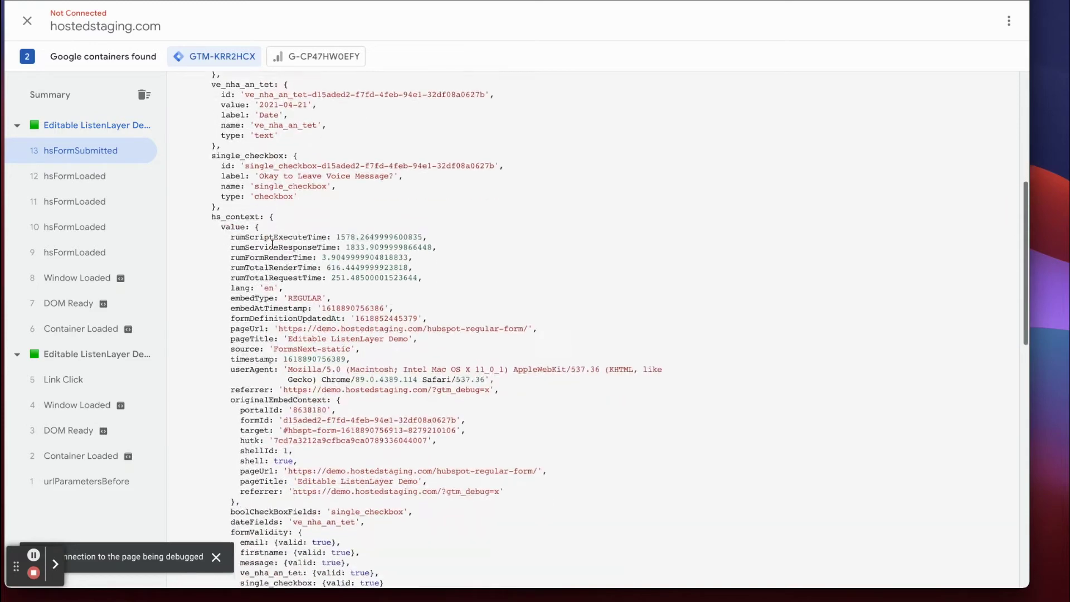
pyautogui.scroll(-5, 271, 245)
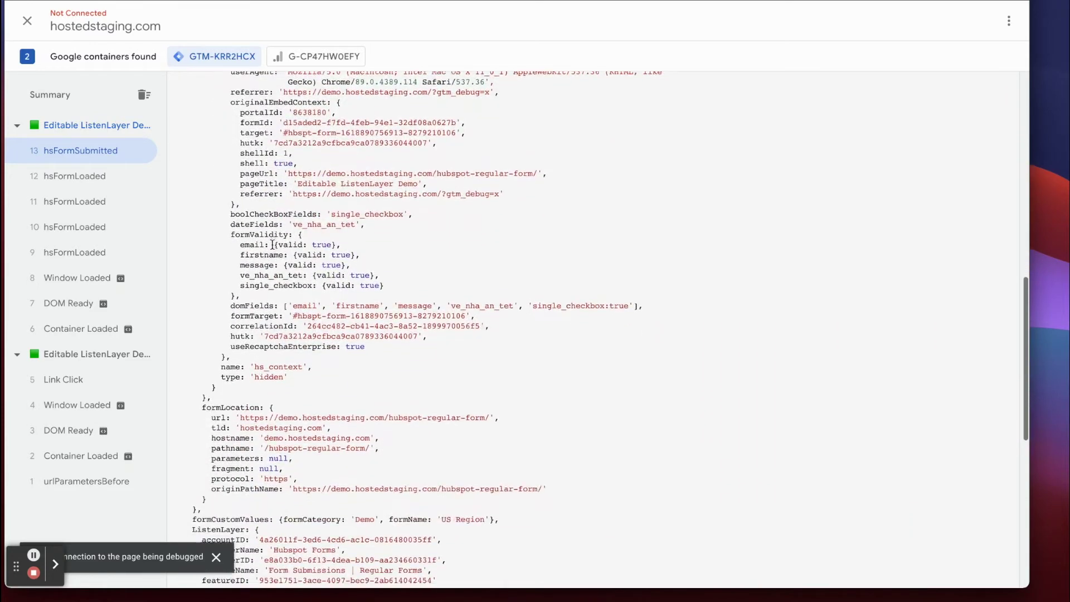
pyautogui.scroll(-1, 273, 244)
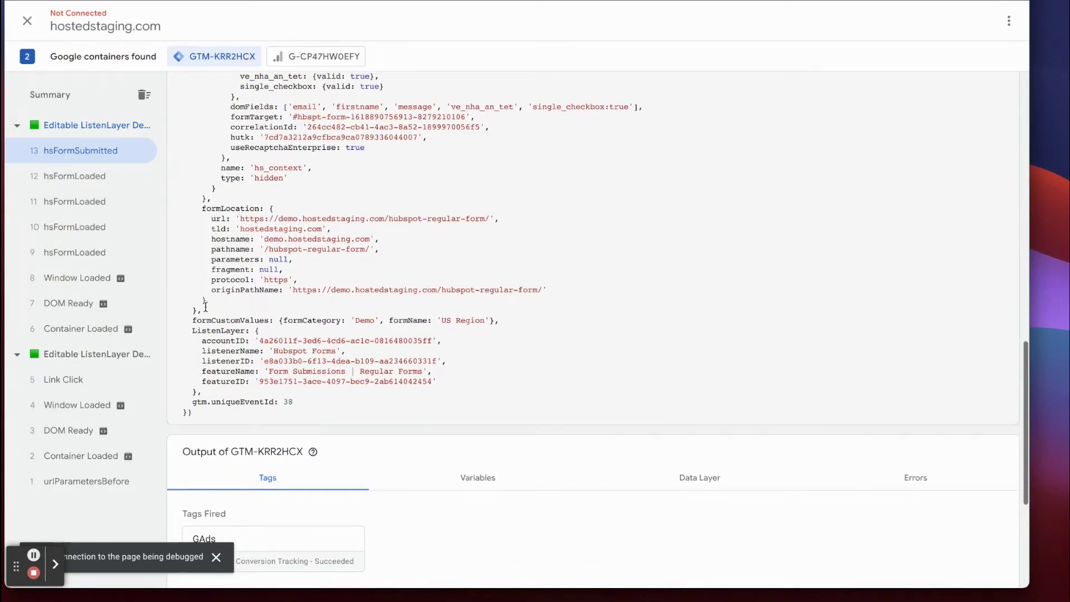
pyautogui.moveTo(192, 321); pyautogui.dragTo(268, 320)
pyautogui.scroll(-1, 312, 320)
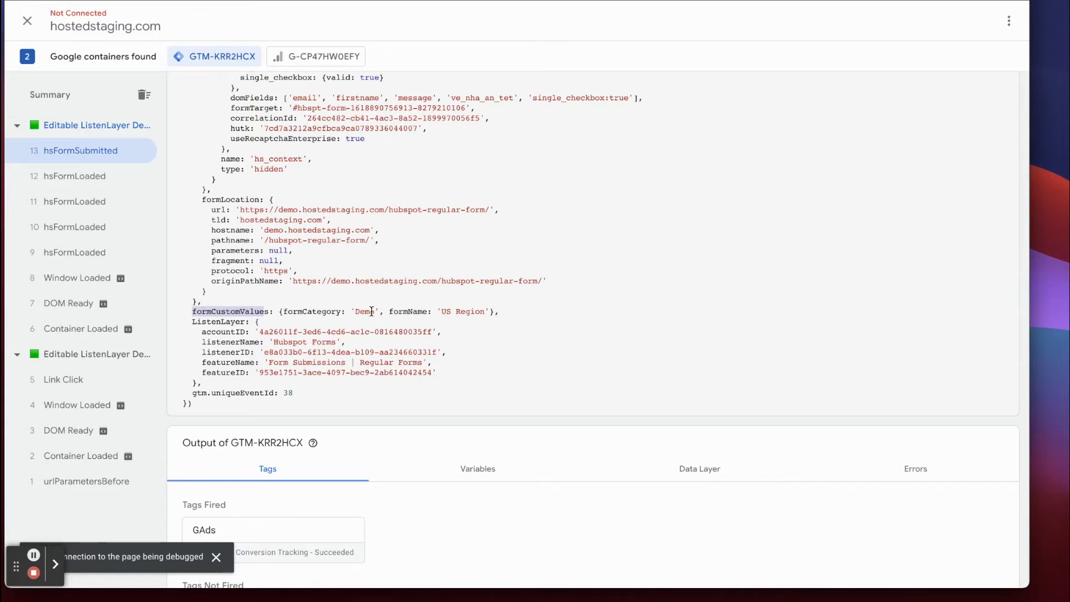
pyautogui.moveTo(284, 312); pyautogui.dragTo(341, 312)
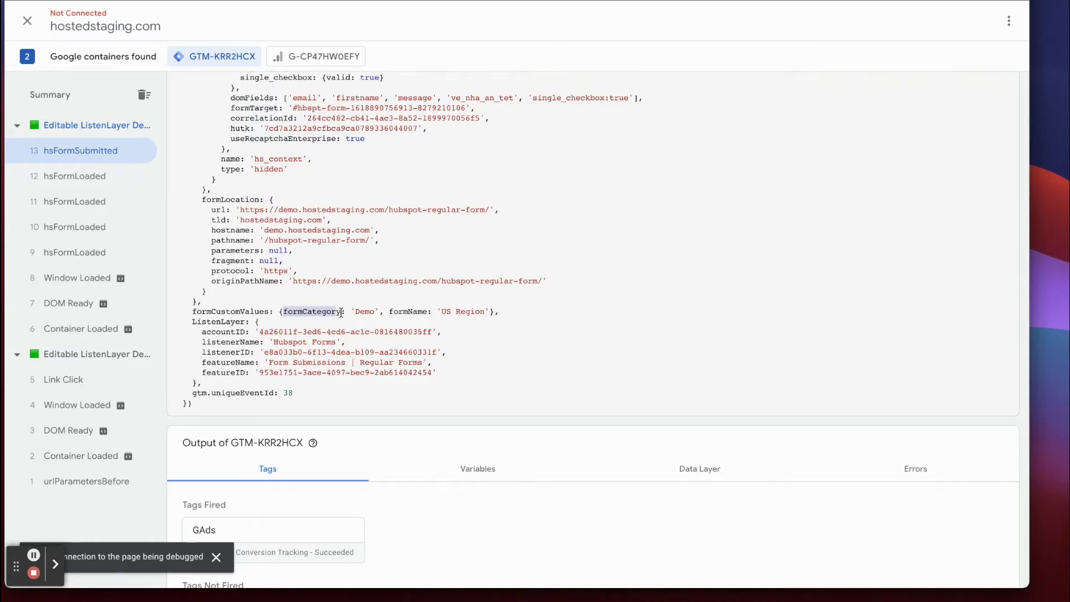
pyautogui.scroll(10, 341, 312)
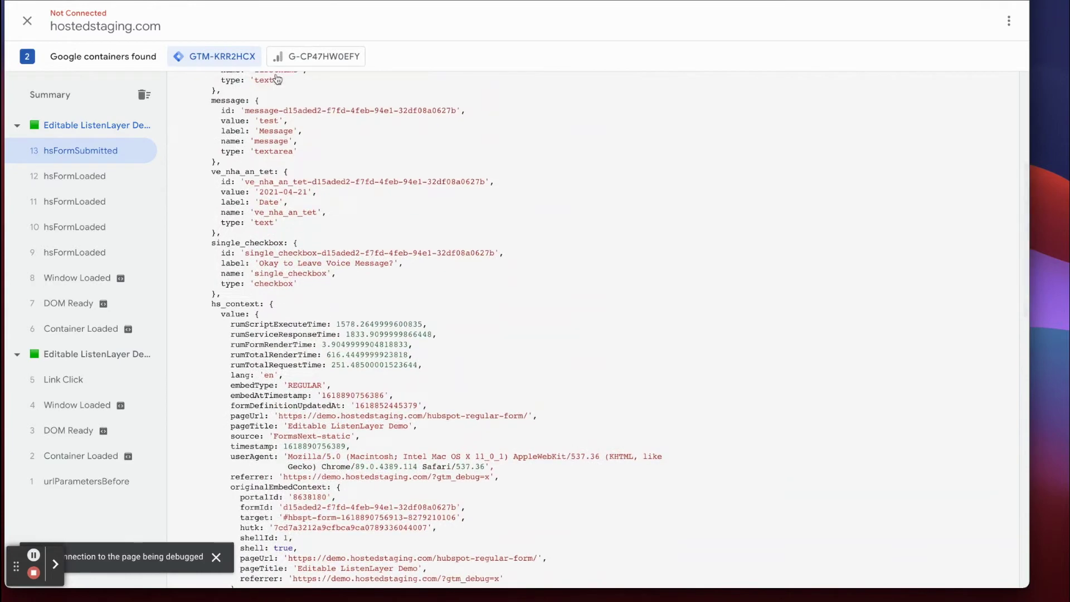
pyautogui.scroll(1, 295, 282)
pyautogui.scroll(5, 294, 282)
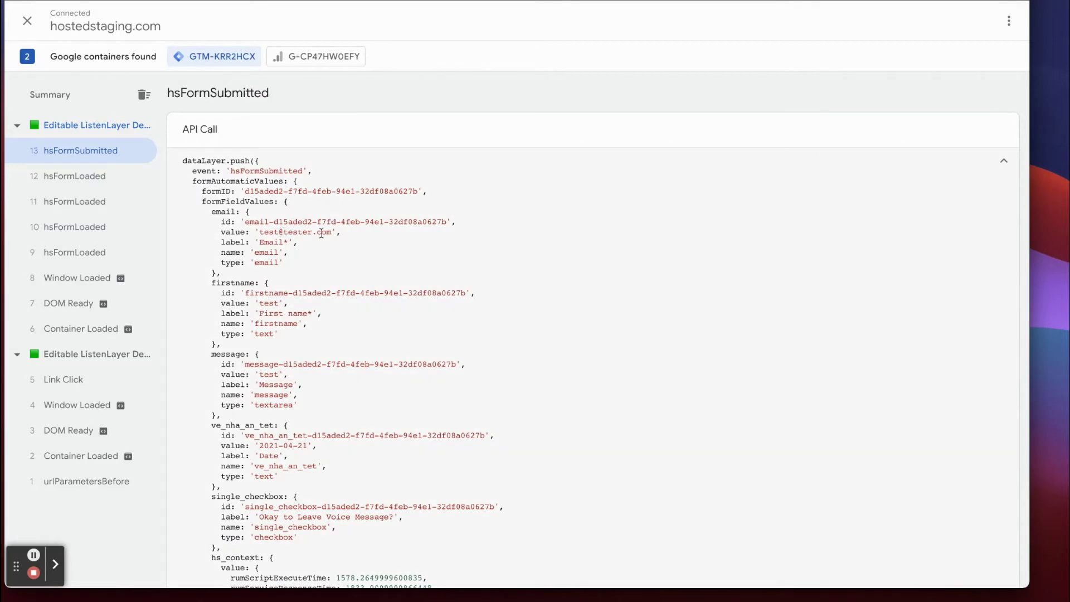
pyautogui.scroll(-1, 323, 234)
pyautogui.scroll(-15, 323, 235)
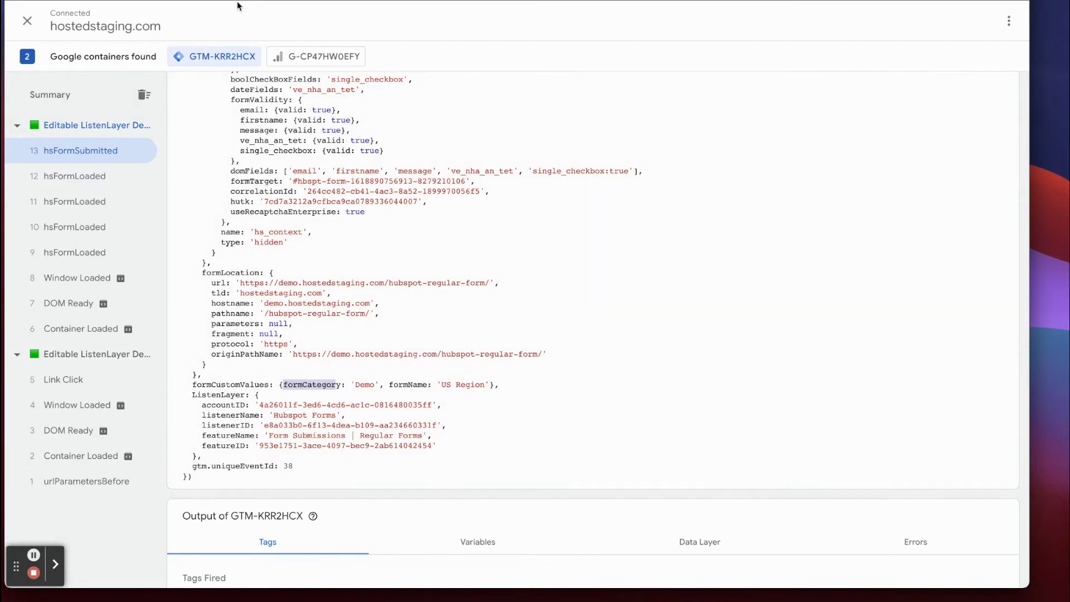
pyautogui.scroll(15, 419, 290)
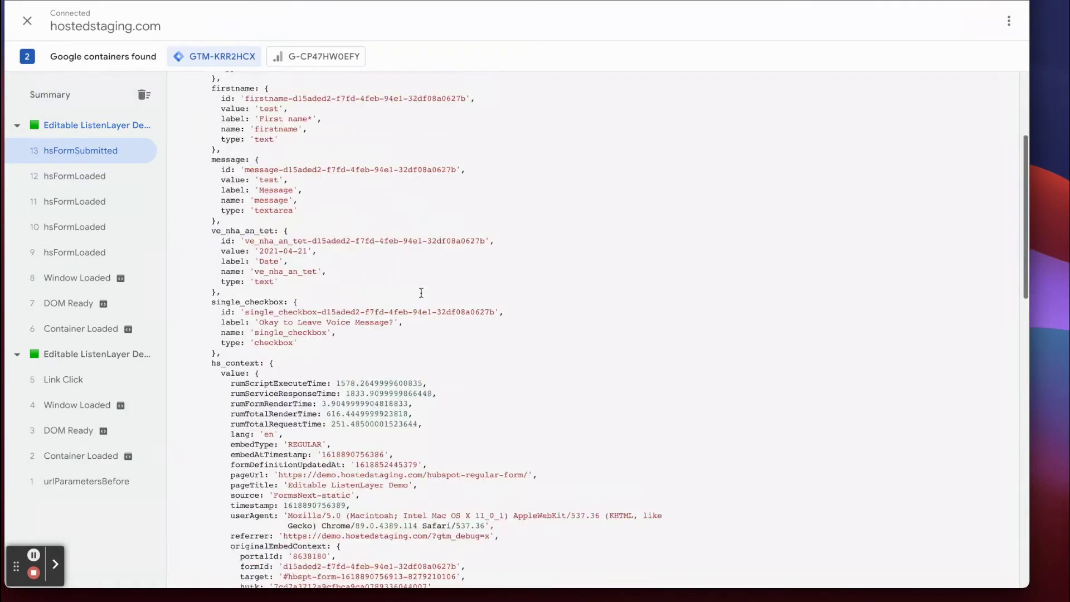
# Filter Hubspot Forms features to Customization & Storage, then open Custom Data Layer Variables.
pyautogui.click(153, 1)
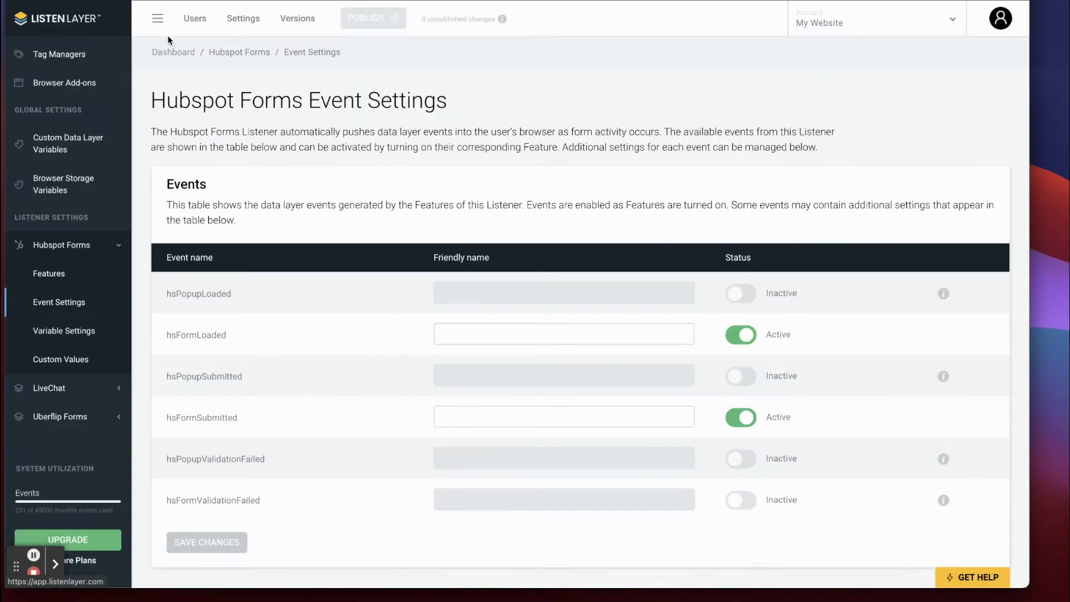
pyautogui.click(50, 273)
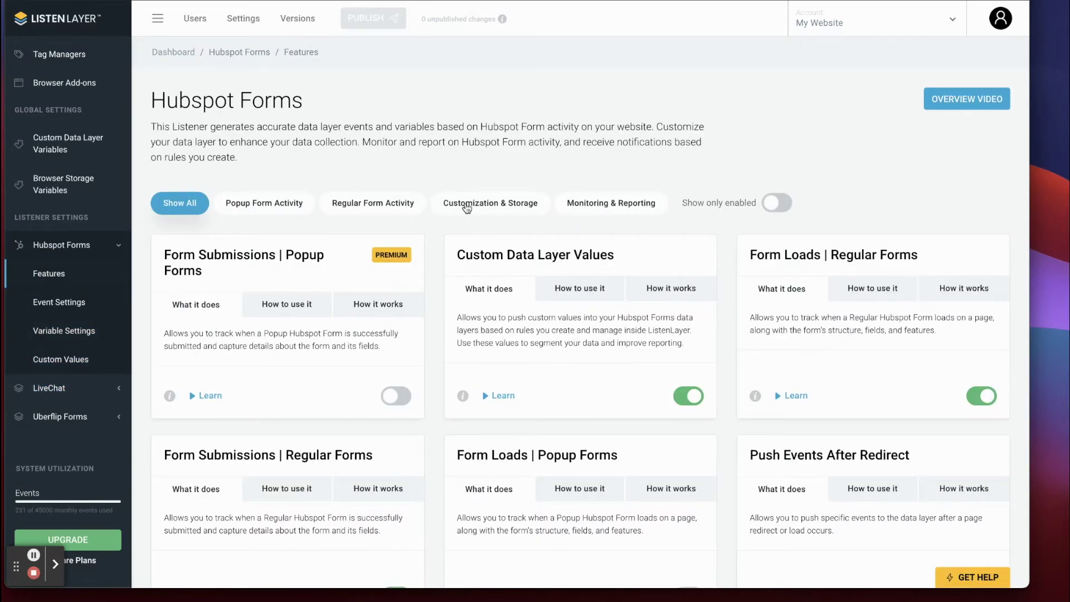
pyautogui.click(467, 206)
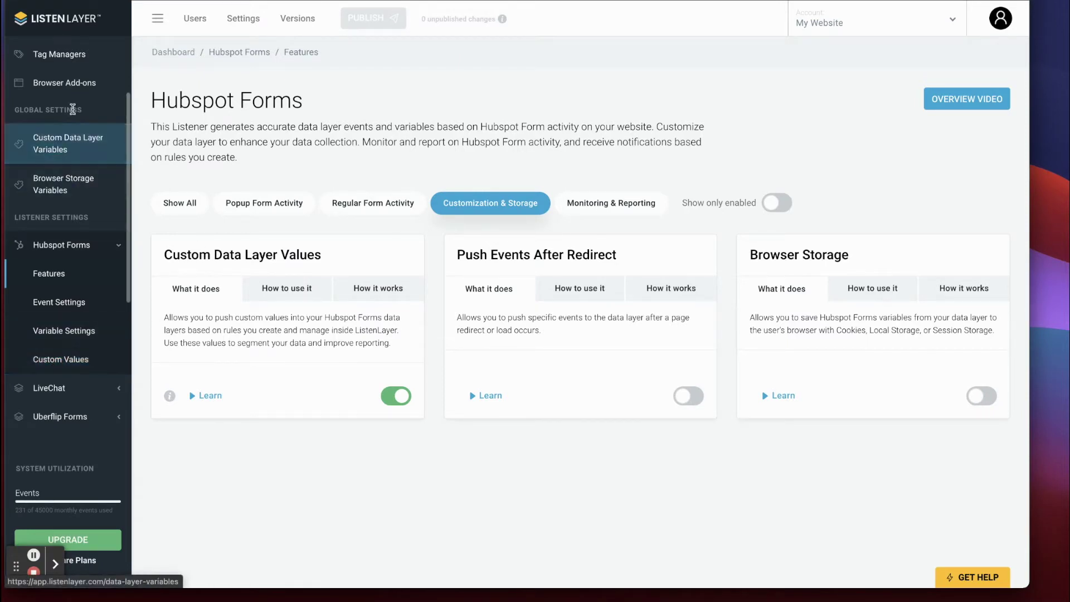
pyautogui.click(59, 151)
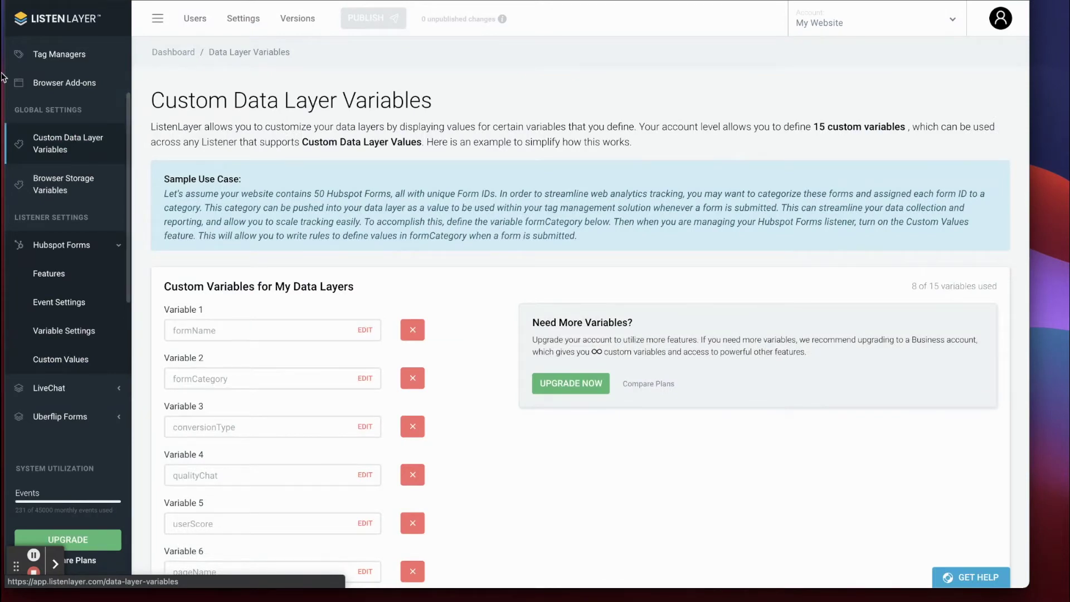
# Add Variable 9 named formQuality and save the changes.
pyautogui.scroll(-1, 505, 262)
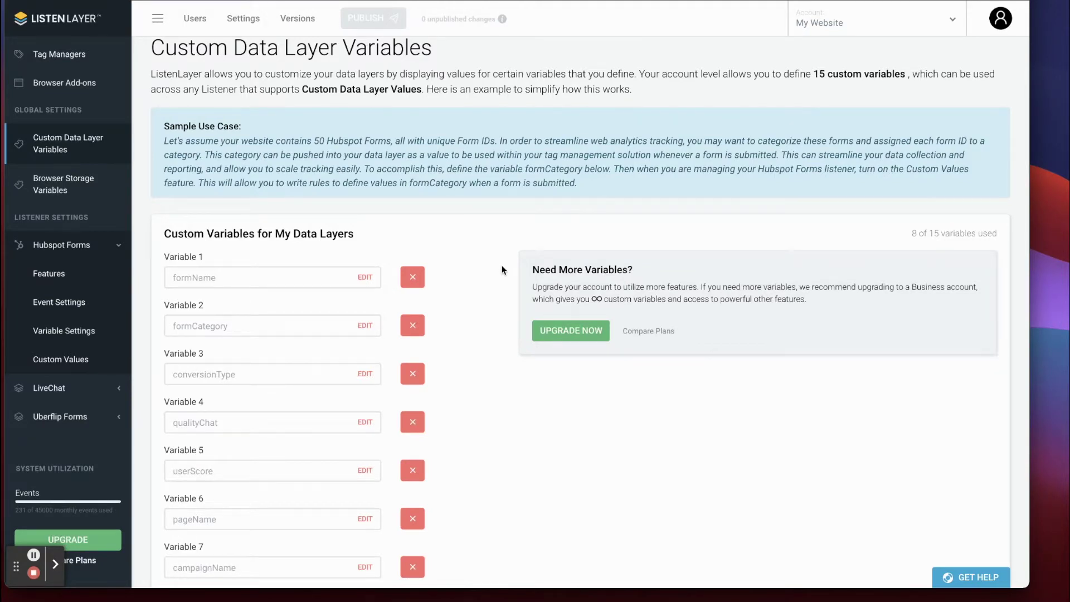
pyautogui.scroll(-3, 502, 267)
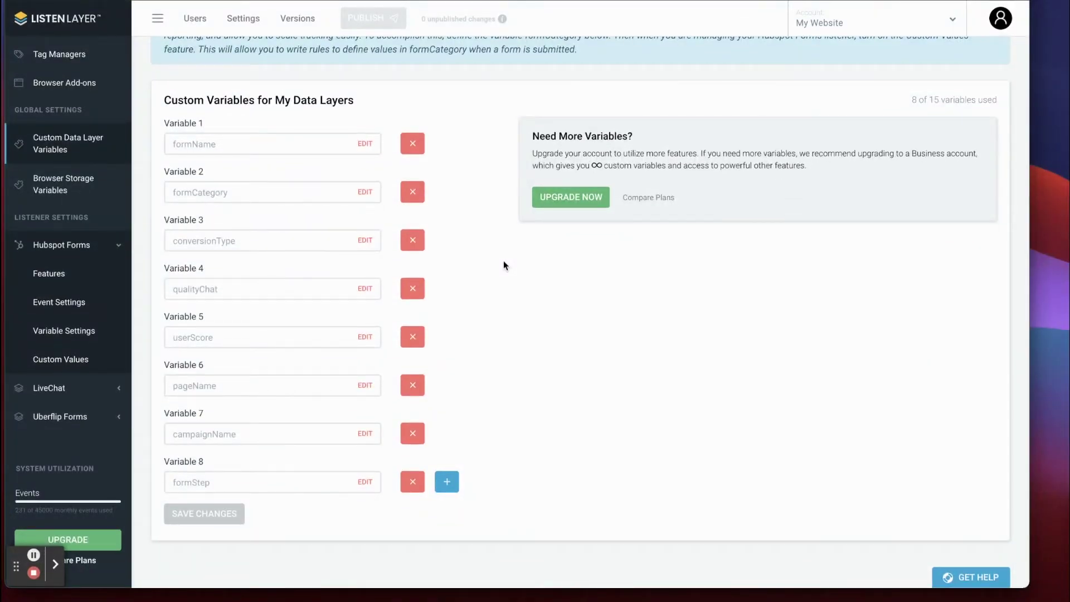
pyautogui.click(546, 457)
pyautogui.click(447, 484)
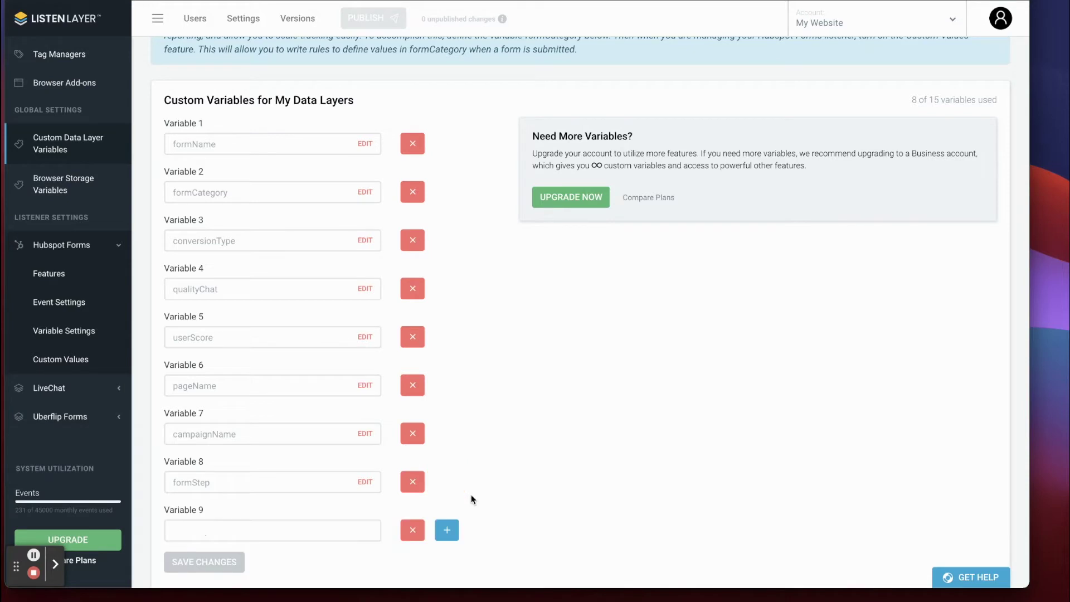
pyautogui.scroll(-1, 516, 409)
pyautogui.click(279, 479)
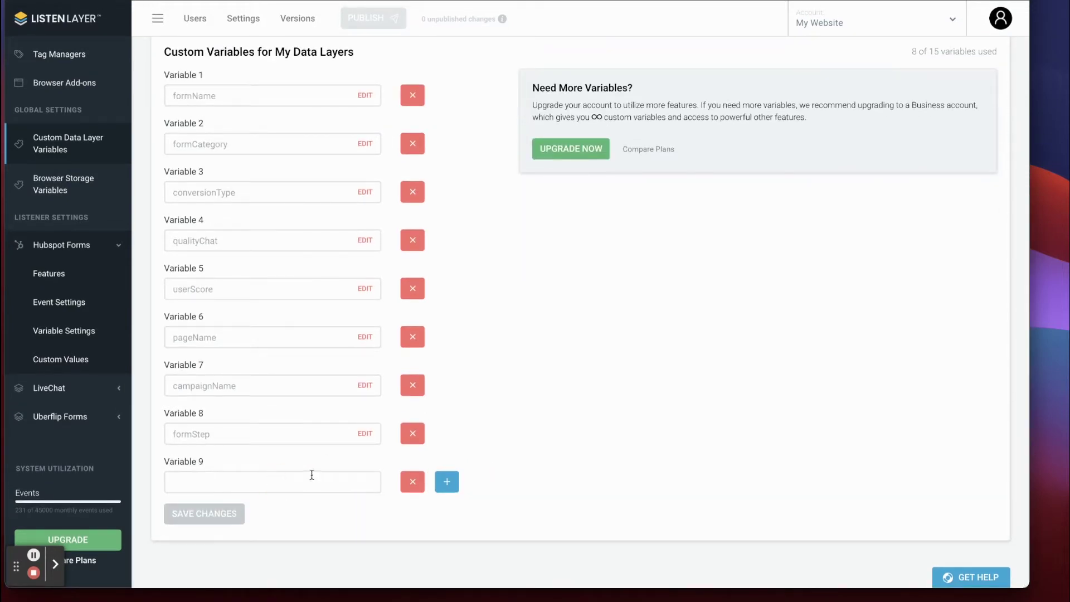
pyautogui.write('formQ')
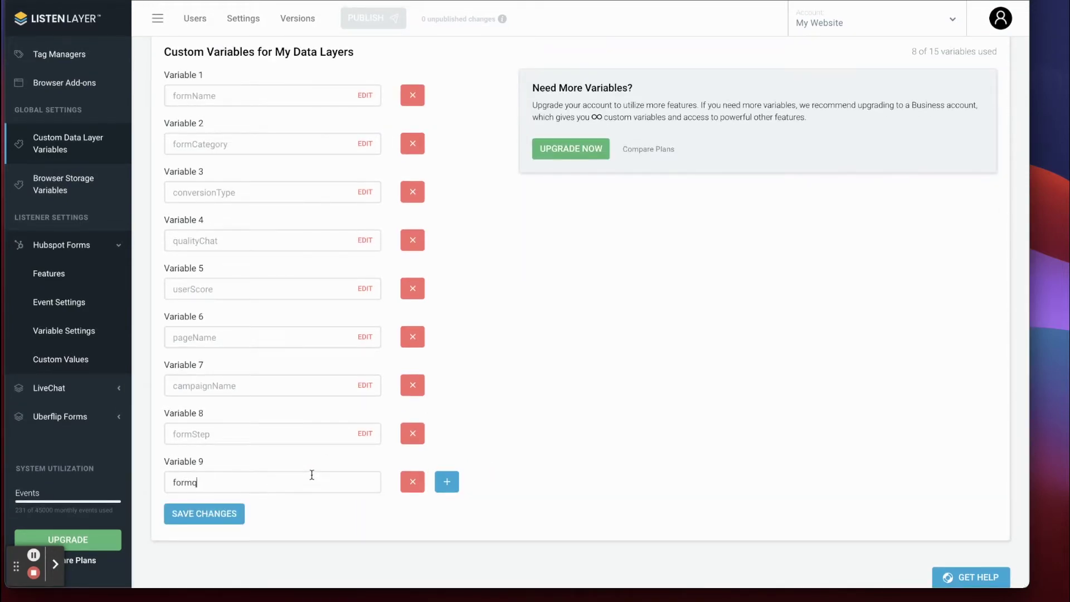
pyautogui.write('uality')
pyautogui.click(222, 513)
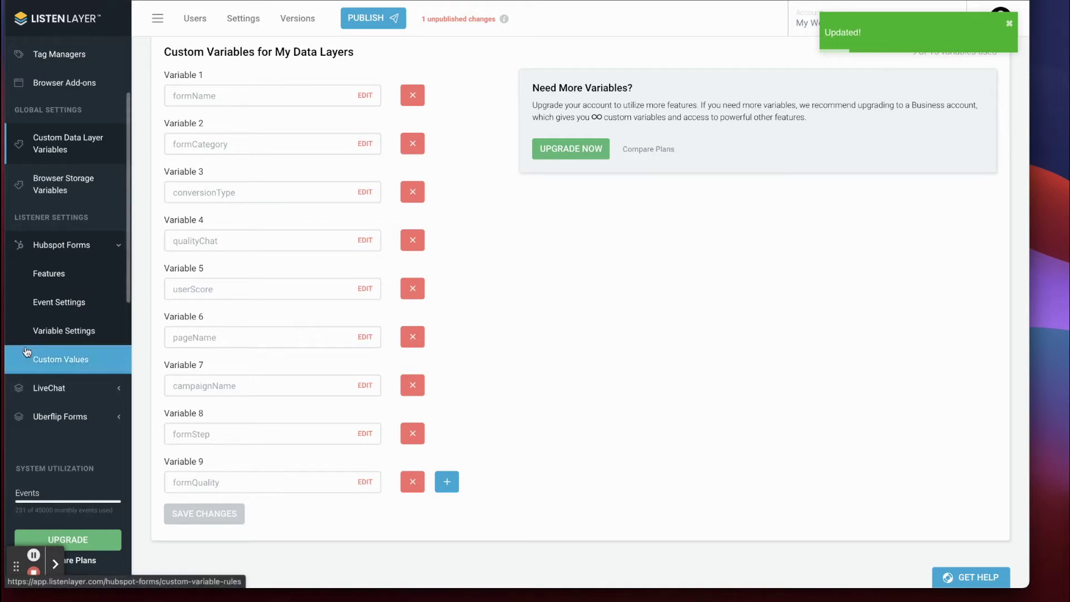
# Create a new Lookup Rule in Custom Values named 'Form Quality'.
pyautogui.click(83, 368)
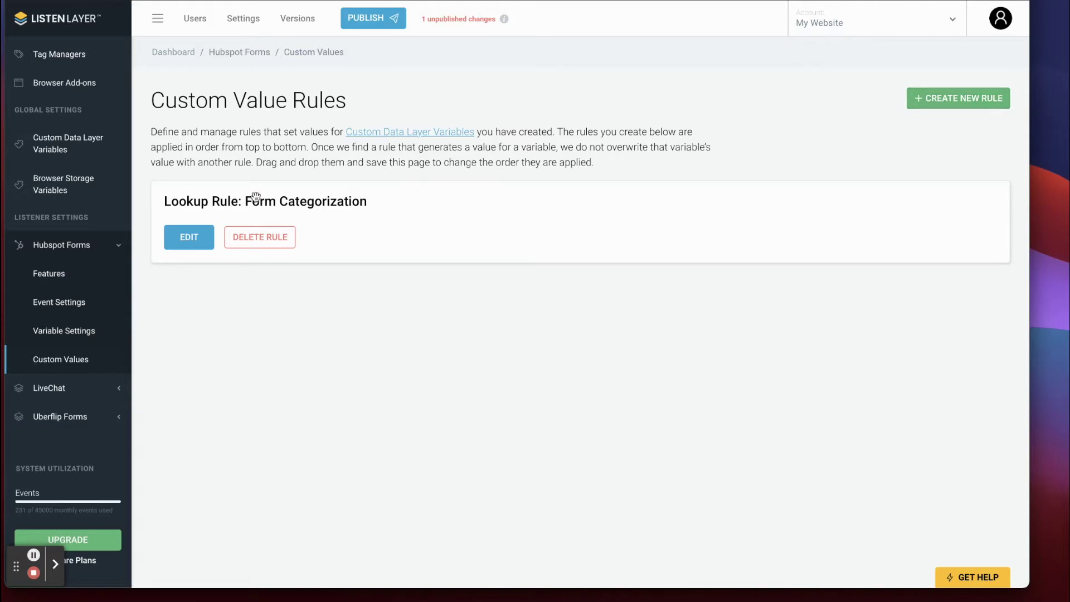
pyautogui.click(955, 98)
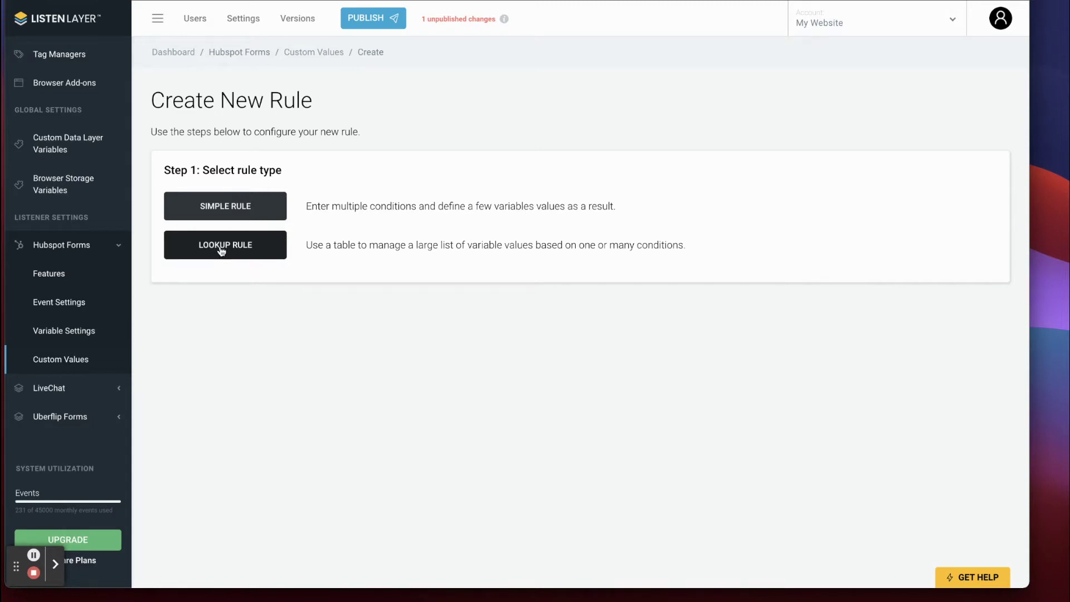
pyautogui.click(222, 251)
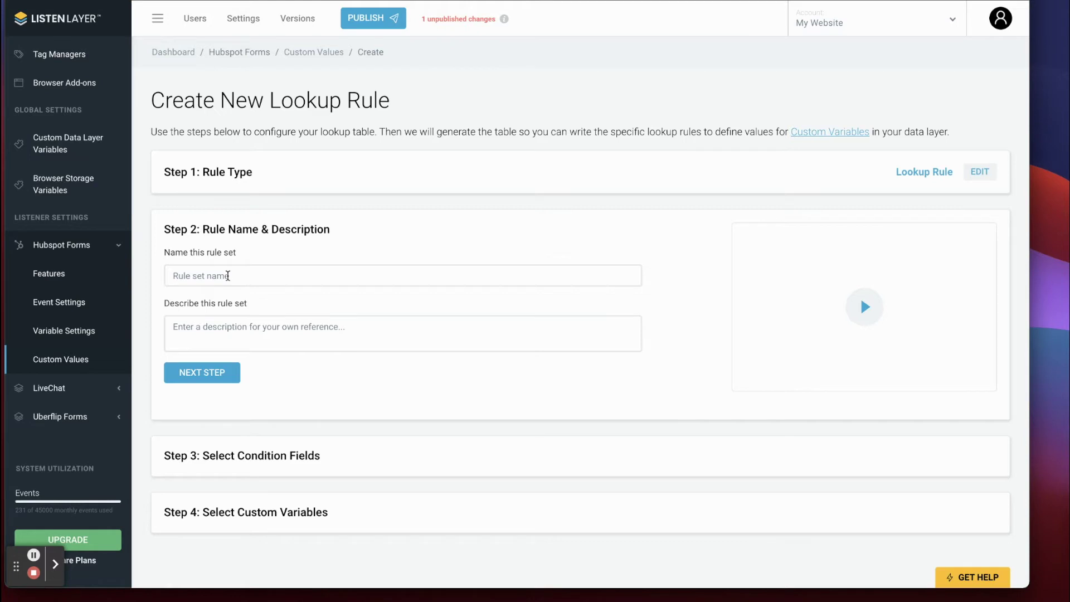
pyautogui.click(227, 277)
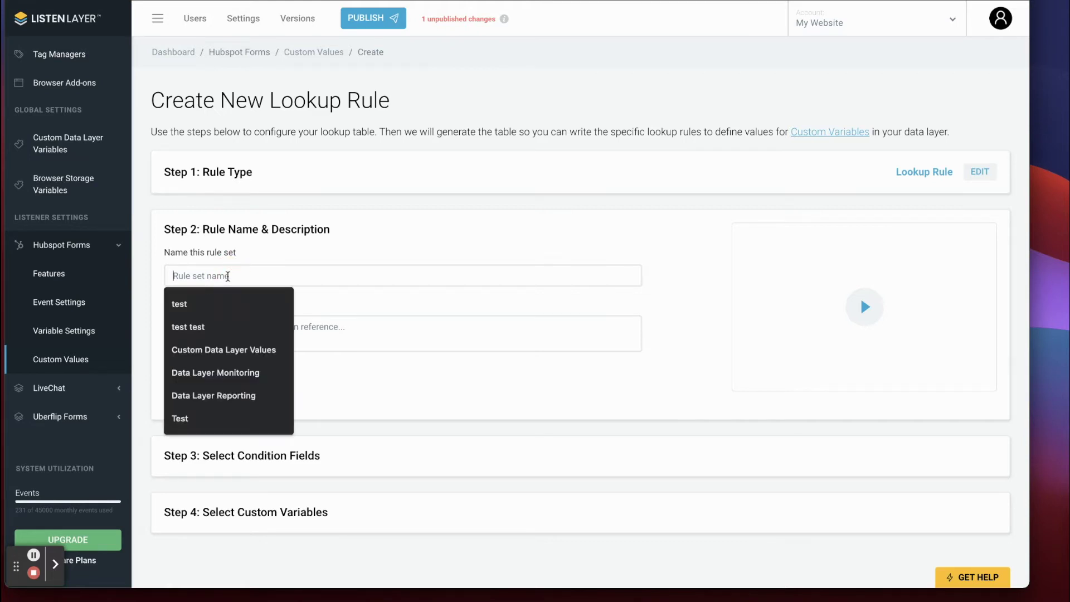
pyautogui.write('Form Quality')
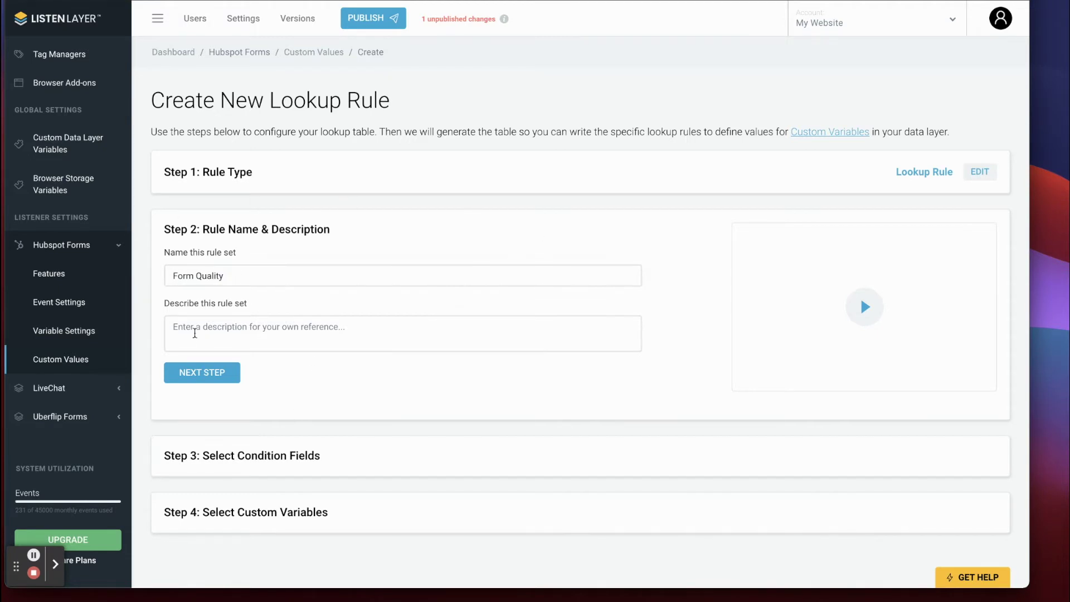
pyautogui.click(224, 332)
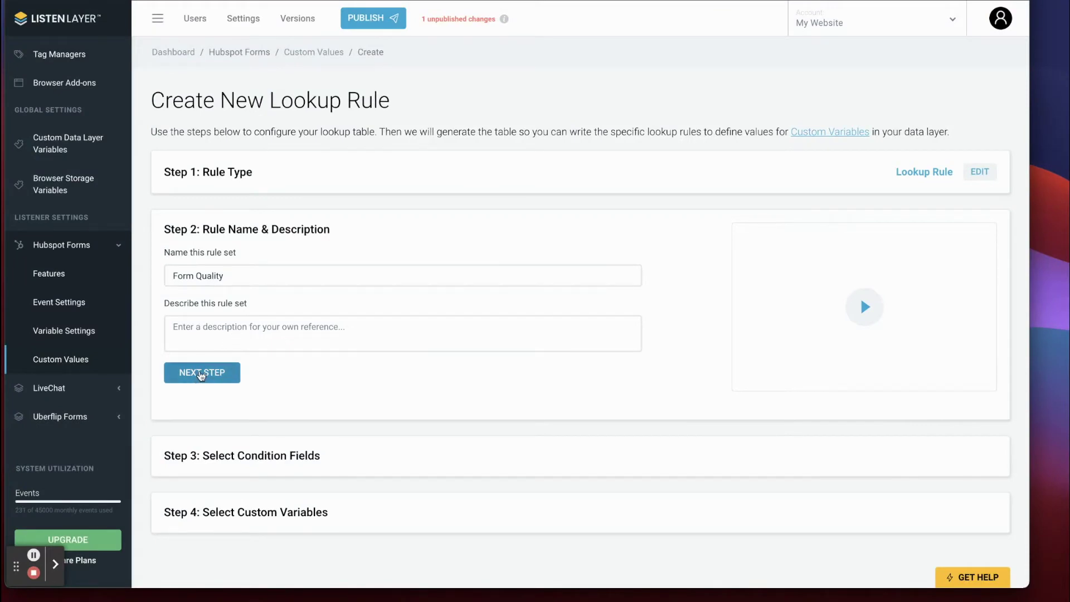
pyautogui.click(201, 373)
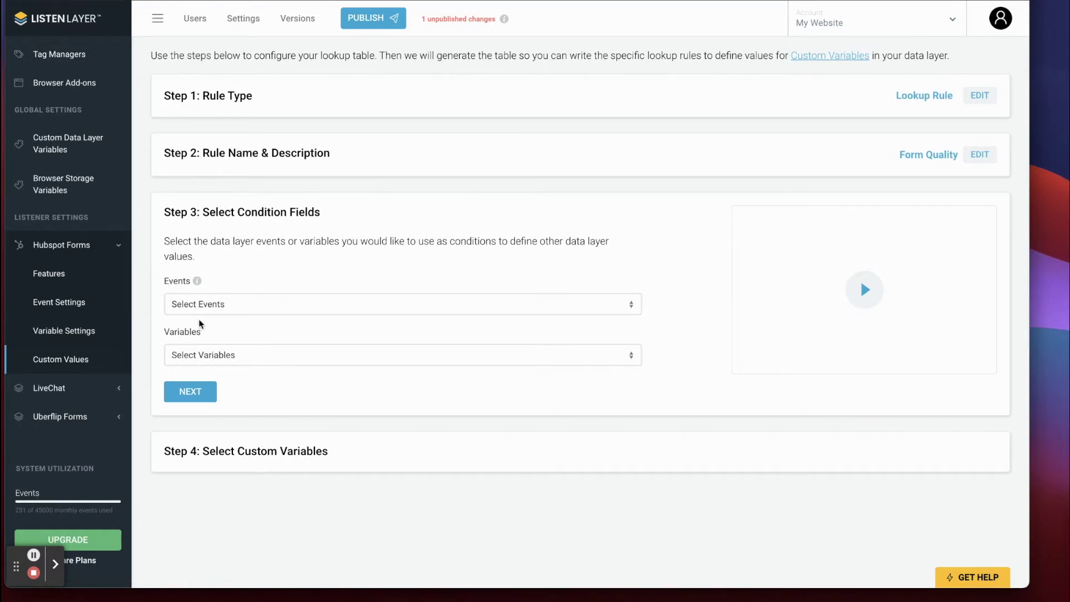
# Set hsFormSubmitted and formAutomaticValues.formFieldValues.email.value as the rule's condition fields.
pyautogui.click(230, 305)
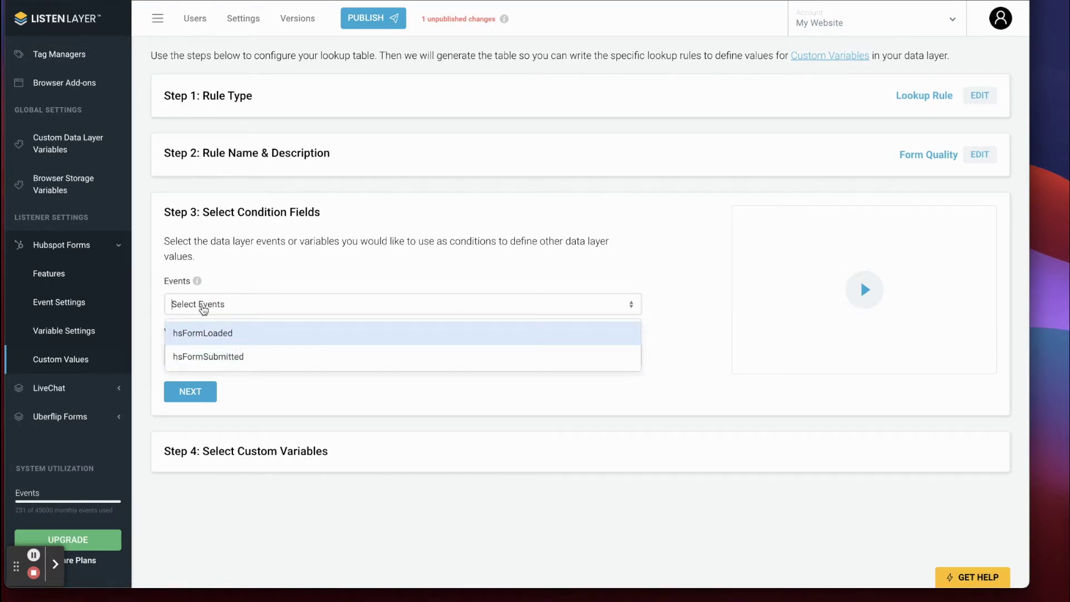
pyautogui.click(220, 358)
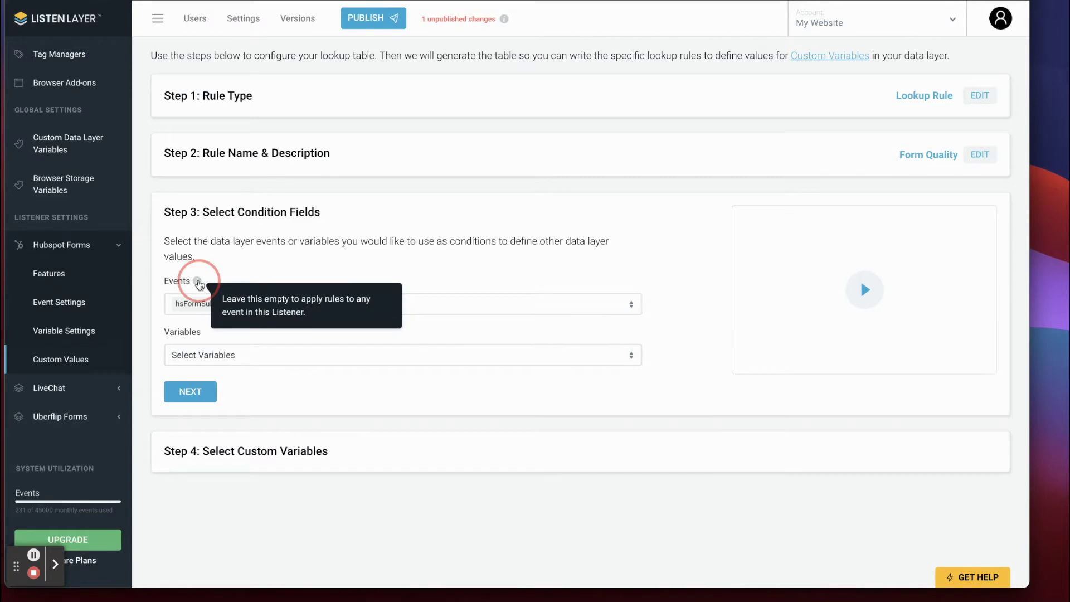
pyautogui.moveTo(198, 283)
pyautogui.click(261, 260)
pyautogui.click(243, 382)
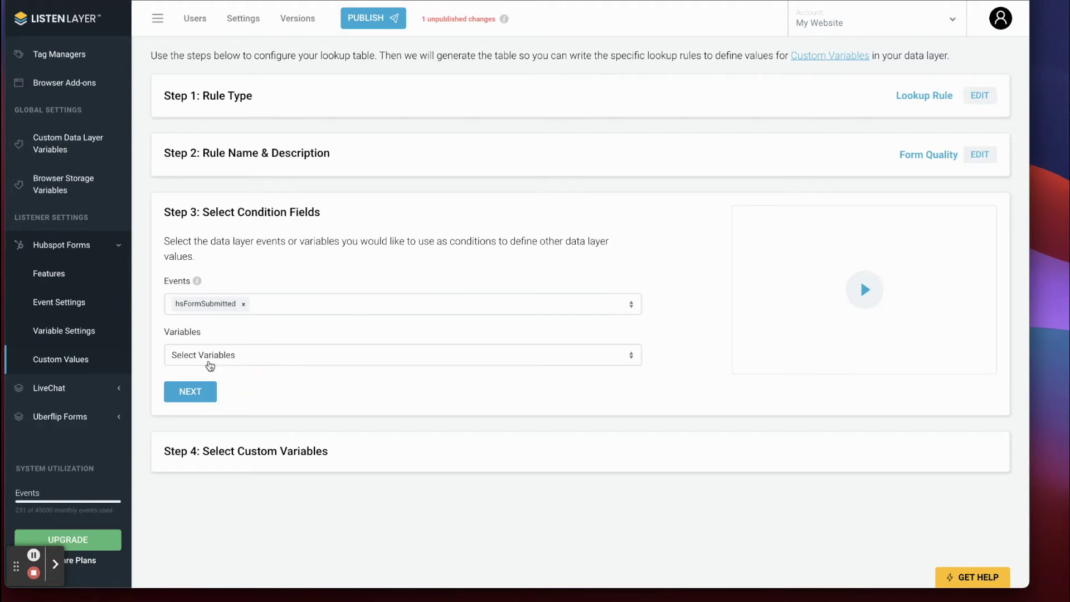
pyautogui.click(229, 358)
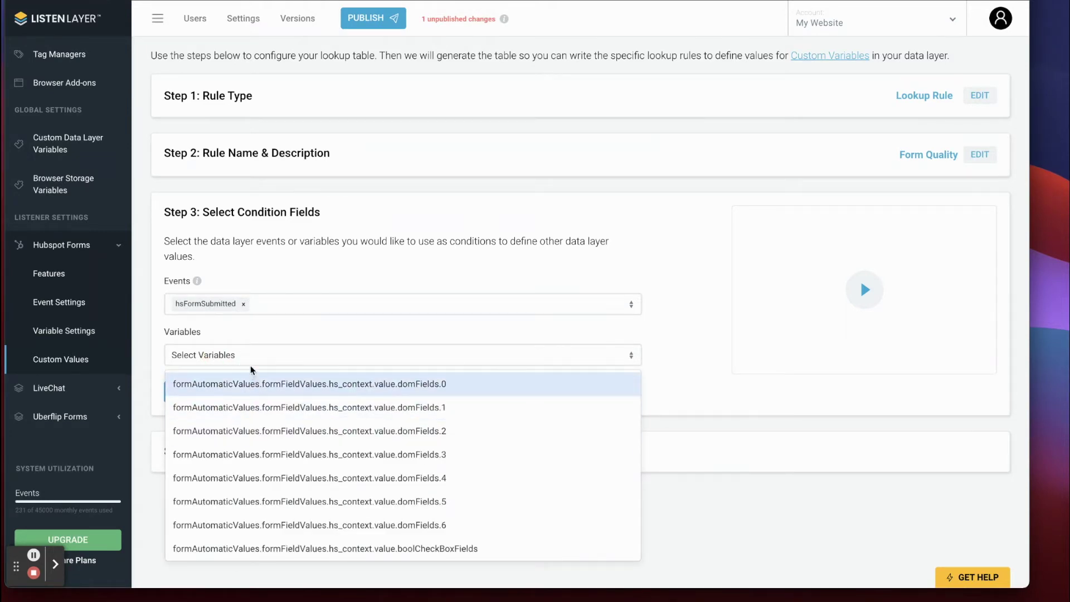
pyautogui.write('email')
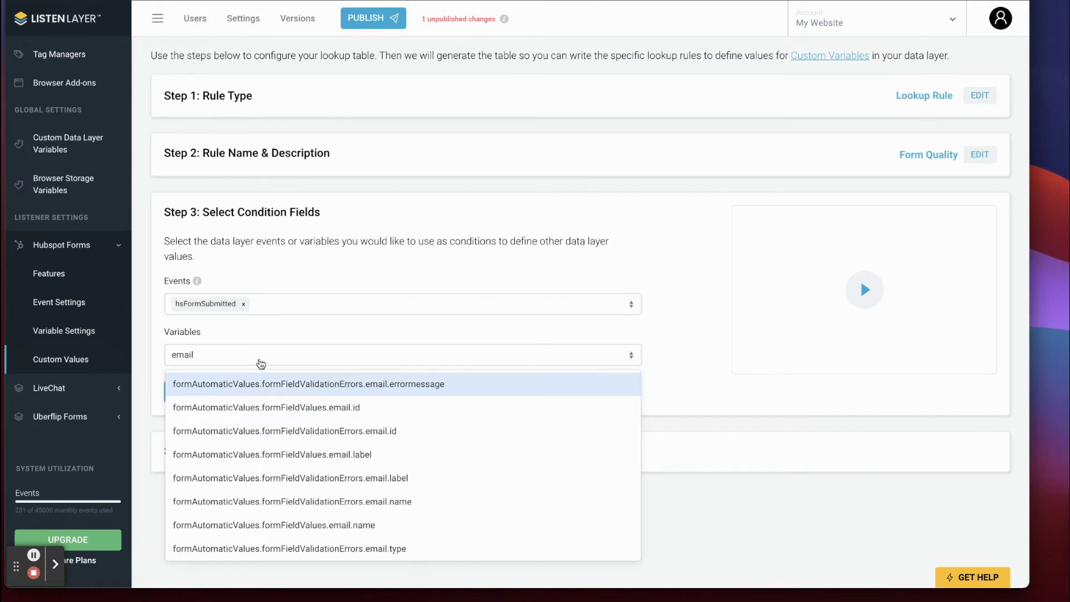
pyautogui.write('.value')
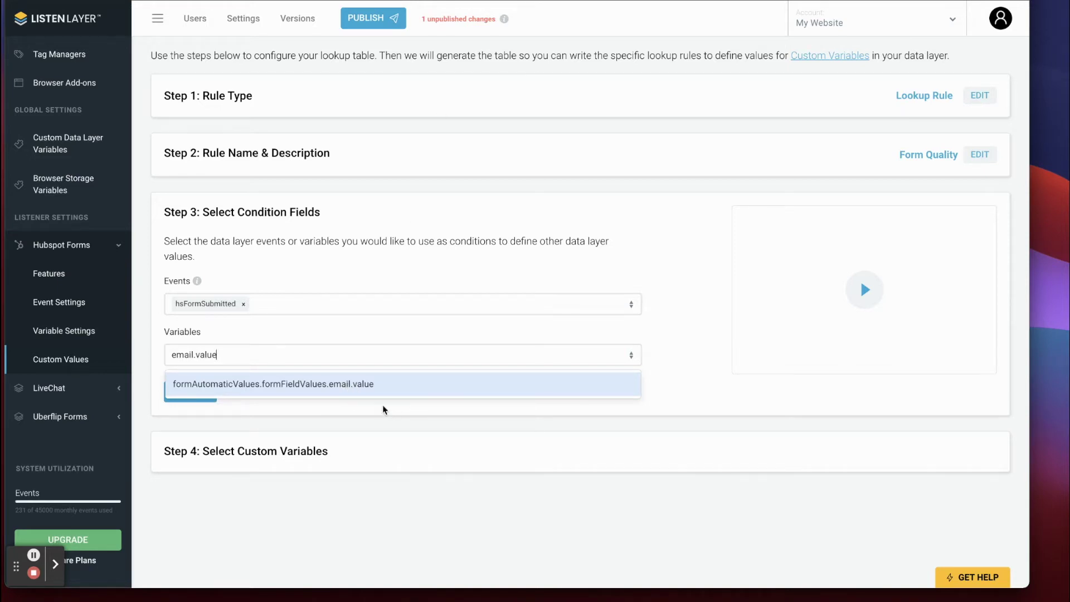
pyautogui.click(341, 388)
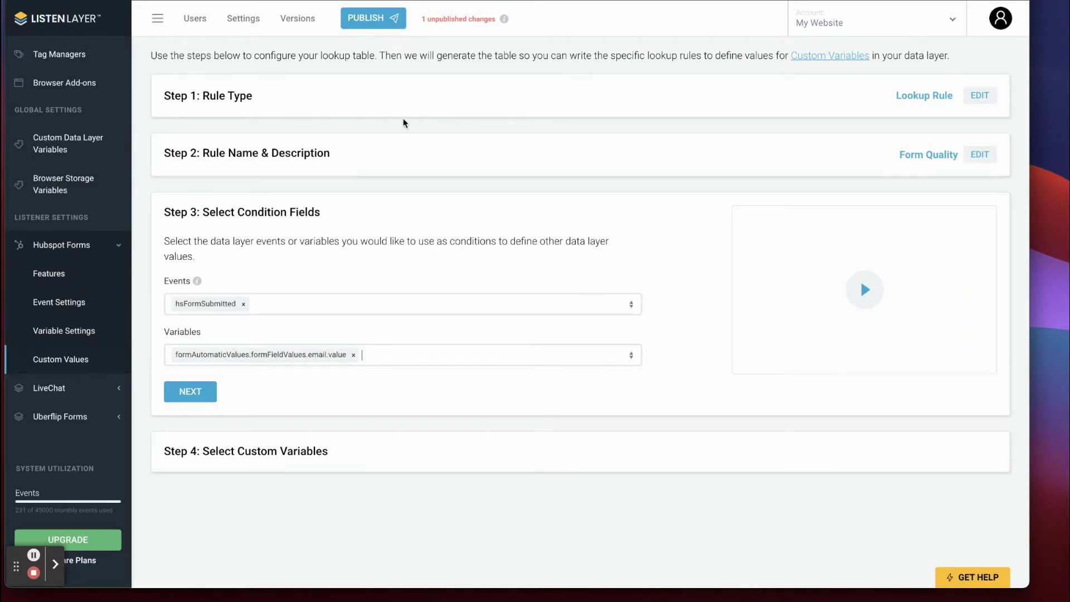
pyautogui.hotkey('ctrl', 'Tab')
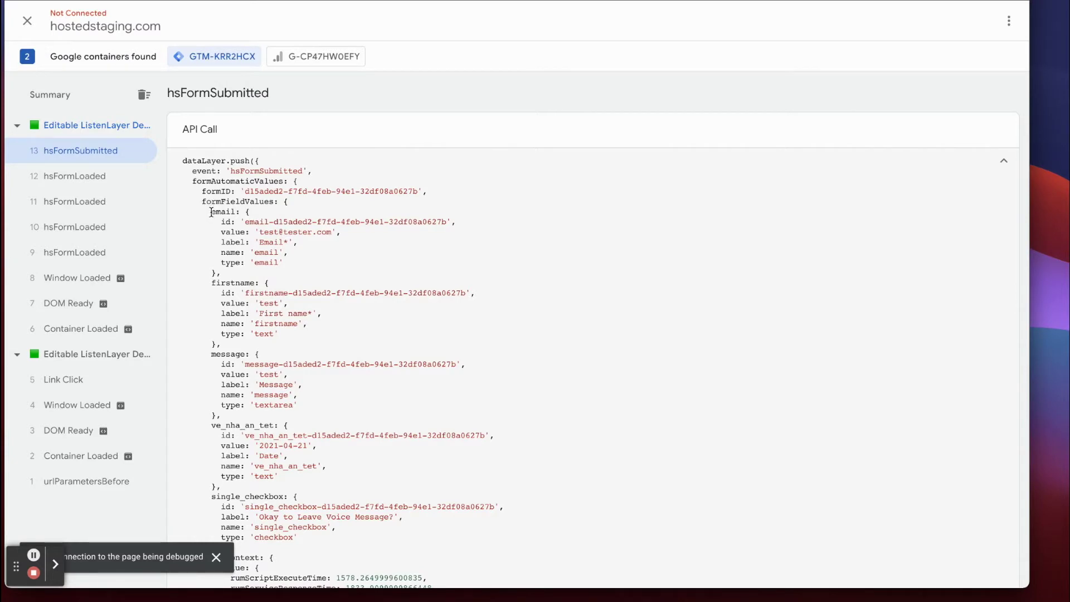
# Highlight the email value line and formFieldValues path in the hsFormSubmitted push.
pyautogui.moveTo(221, 233); pyautogui.dragTo(390, 237)
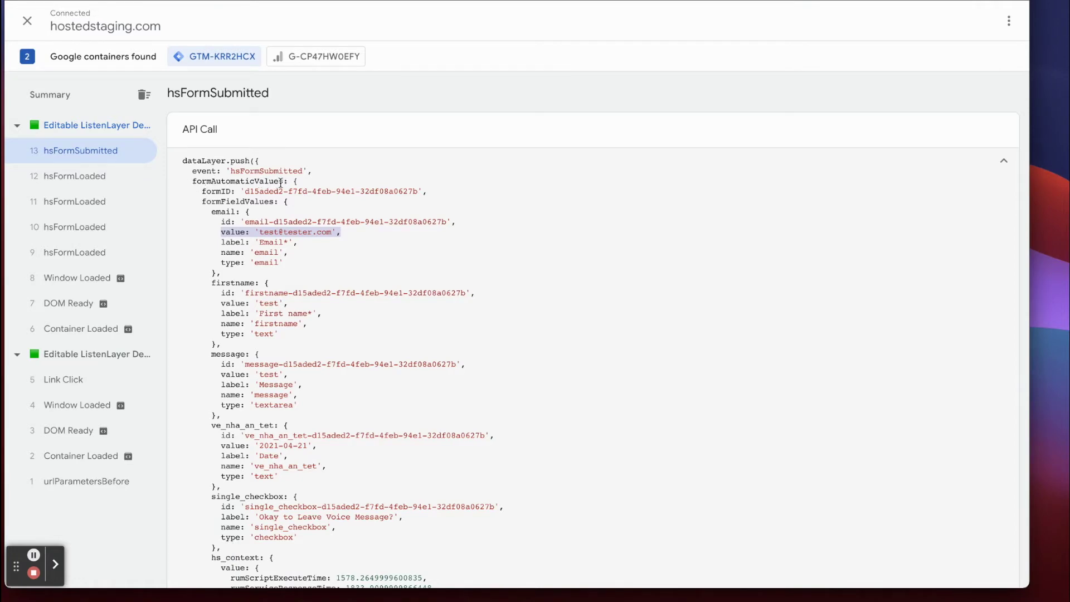
pyautogui.moveTo(203, 204); pyautogui.dragTo(269, 202)
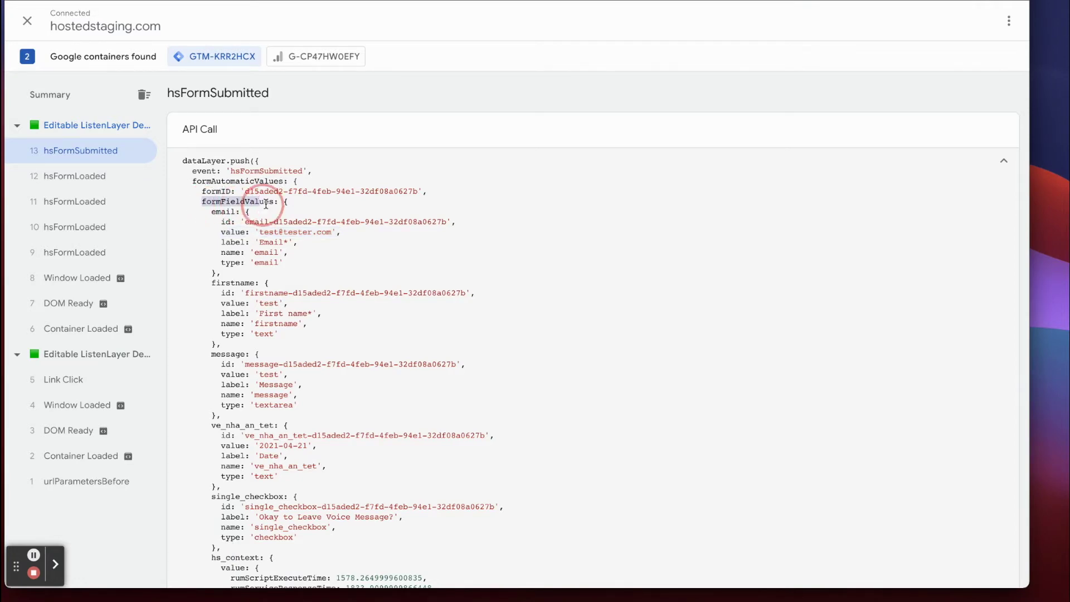
pyautogui.click(213, 211)
pyautogui.doubleClick(234, 231)
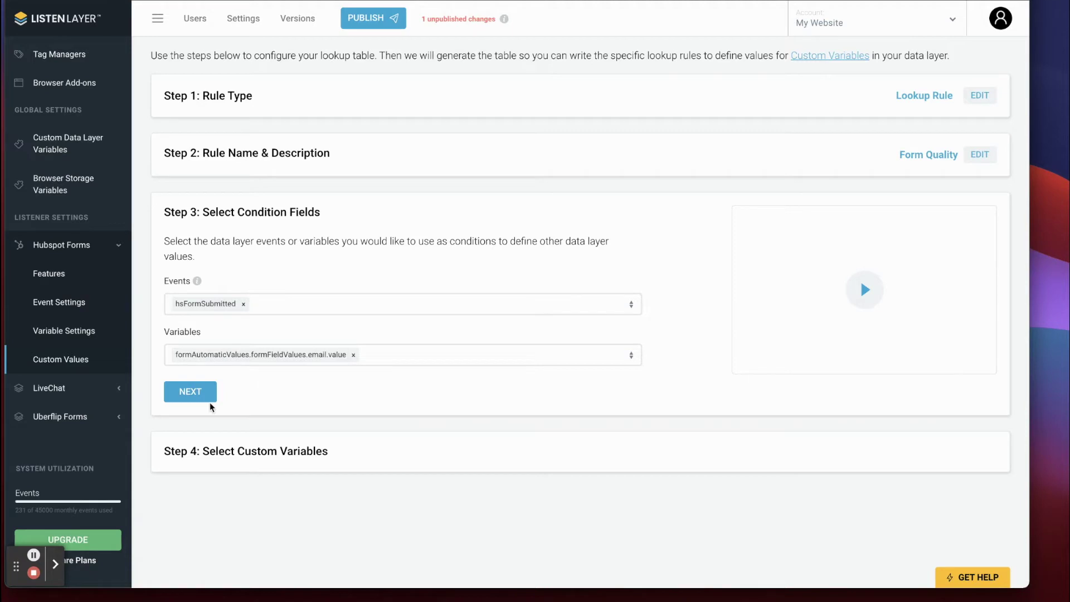
# Confirm the condition fields, choose formQuality as the output variable, and save to edit values.
pyautogui.click(187, 391)
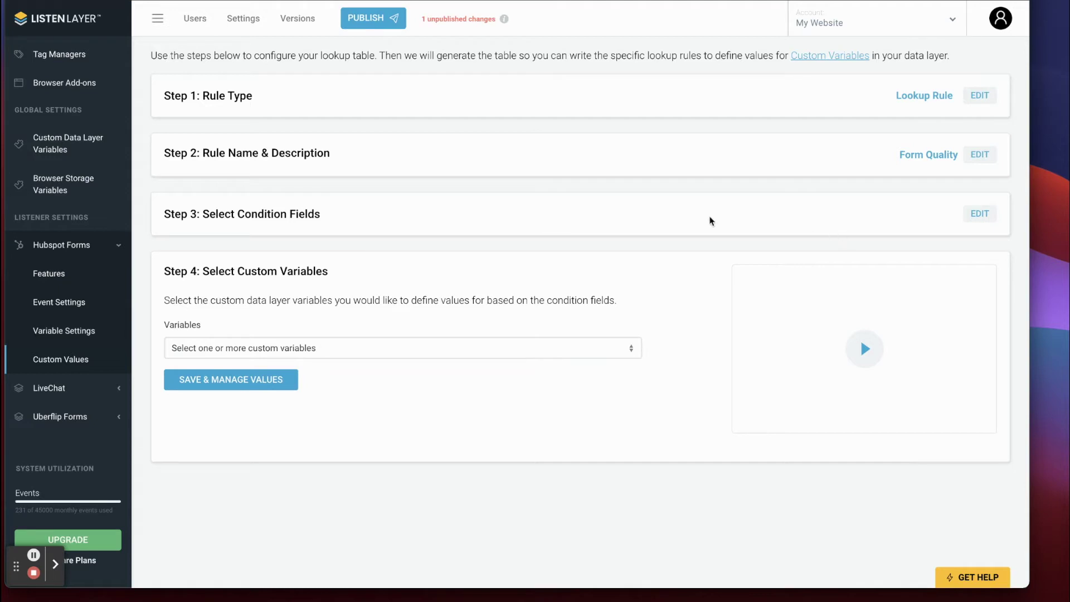
pyautogui.click(979, 214)
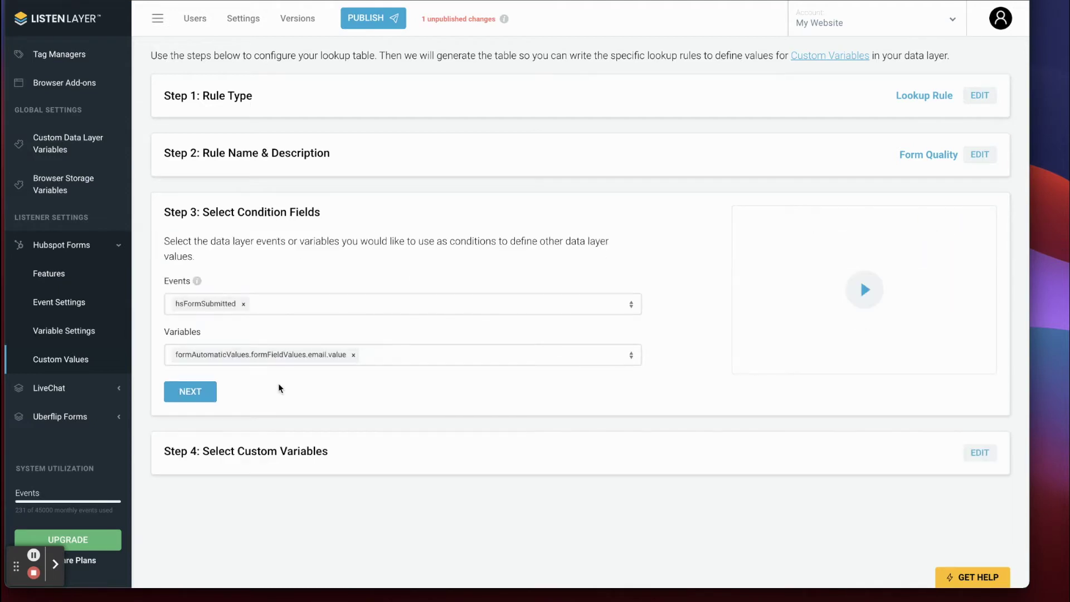
pyautogui.click(180, 394)
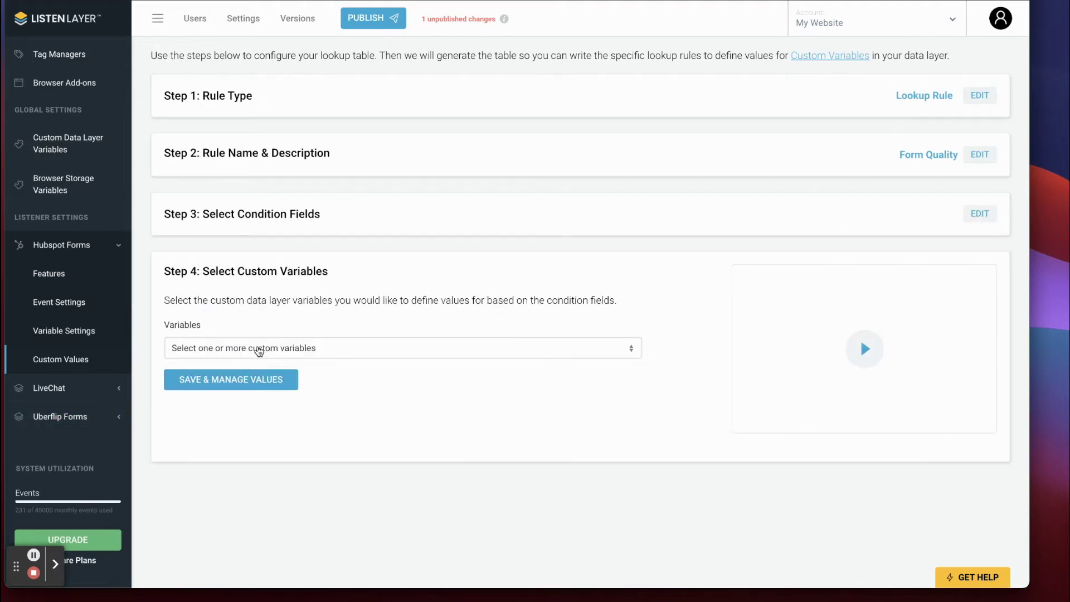
pyautogui.click(259, 349)
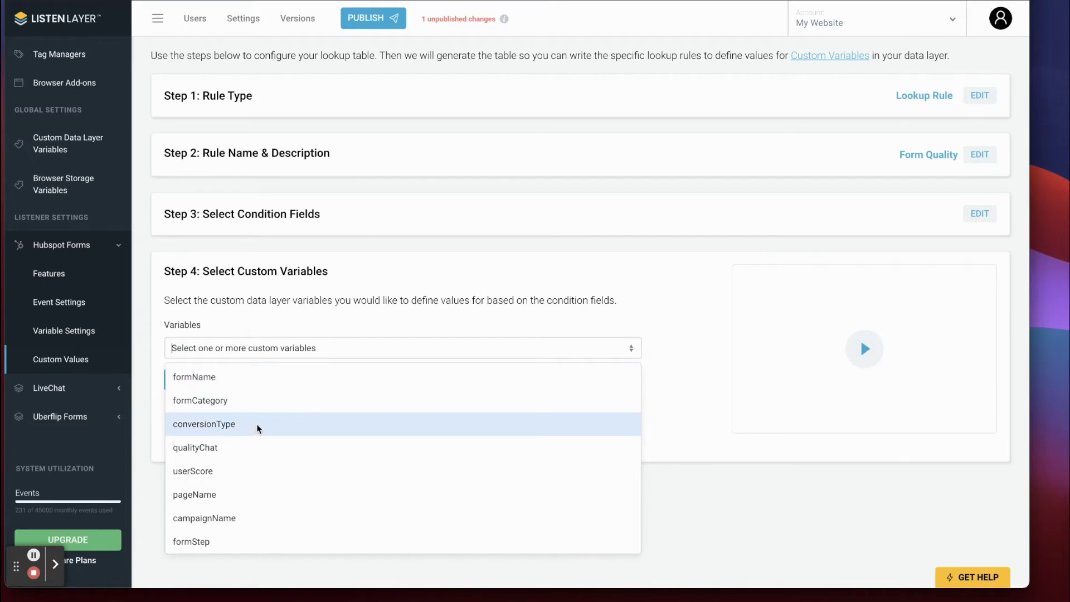
pyautogui.scroll(-1, 251, 421)
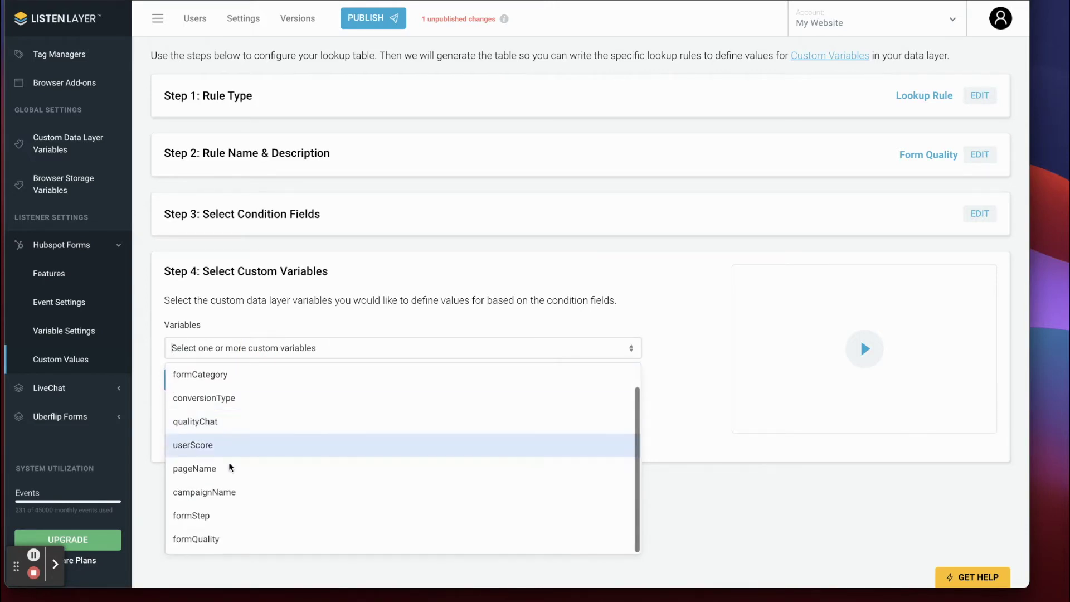
pyautogui.click(208, 539)
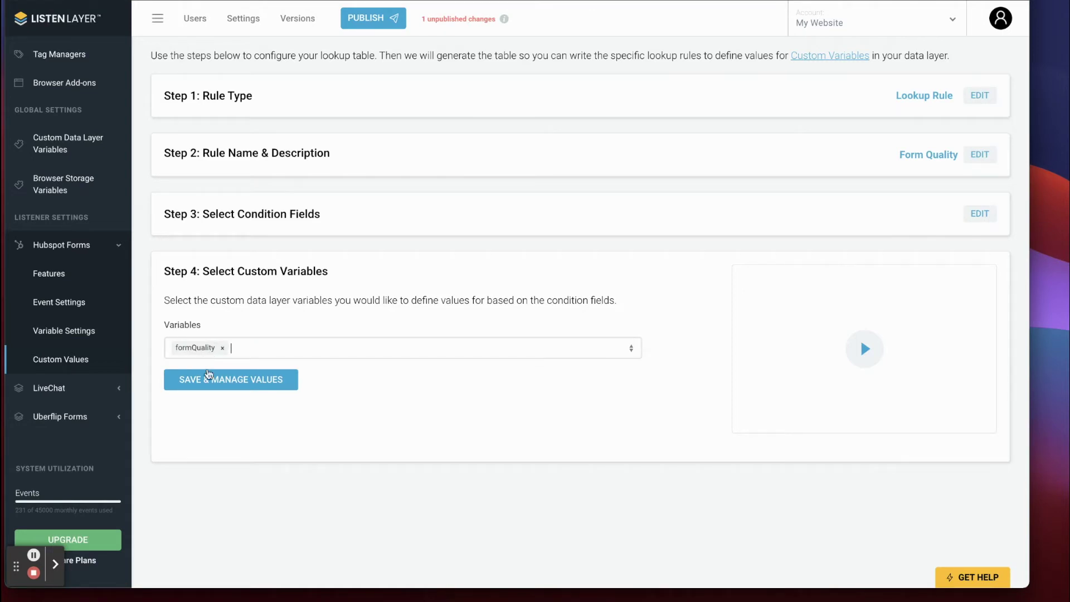
pyautogui.click(223, 383)
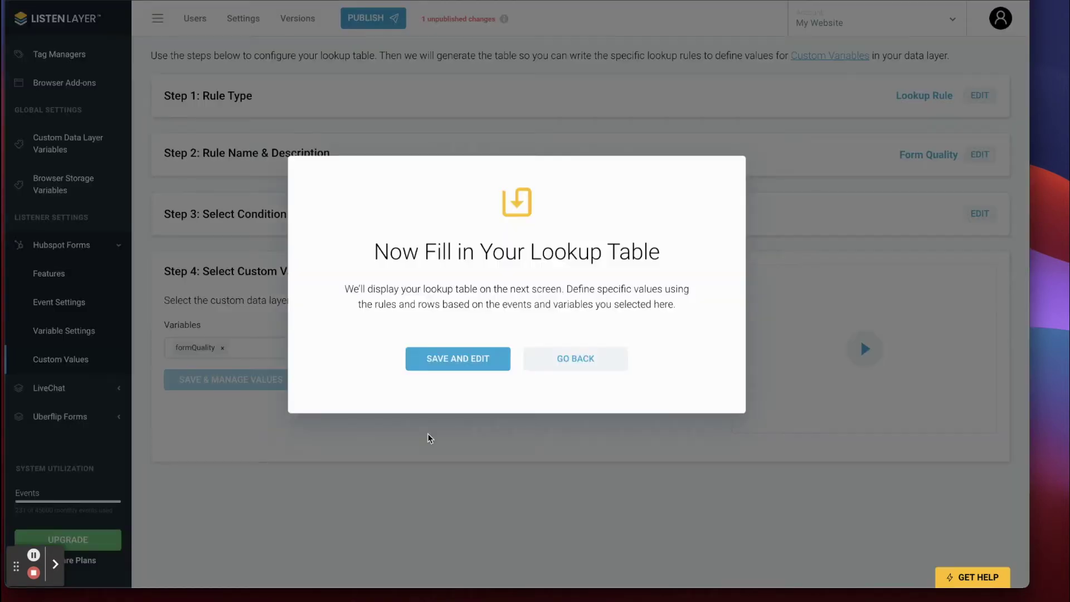
pyautogui.click(456, 376)
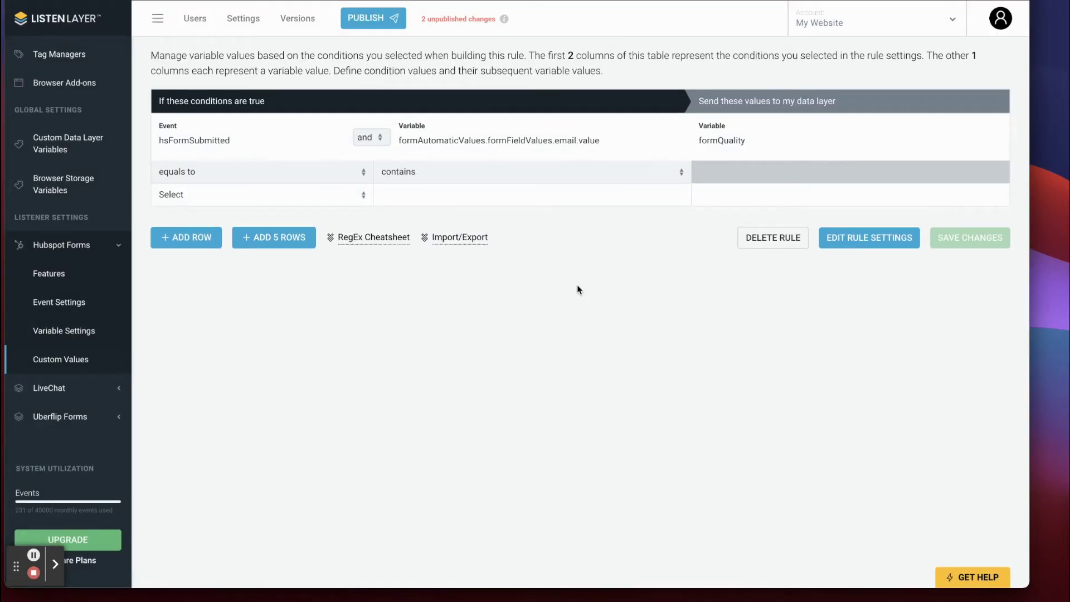
# Add five rows to the Form Quality lookup table and point out the formQuality value column.
pyautogui.tripleClick(195, 99)
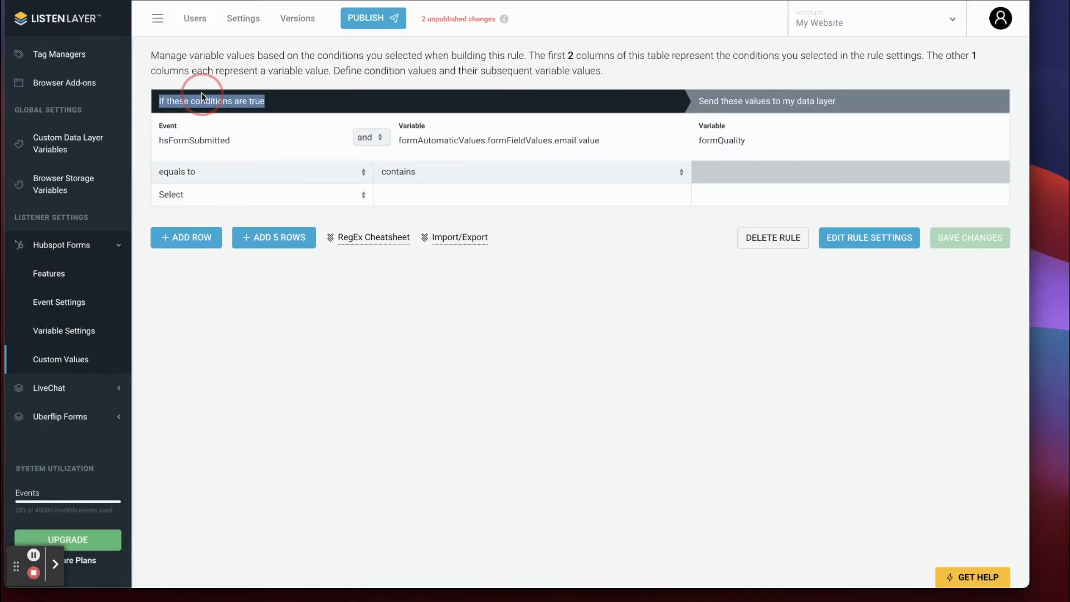
pyautogui.moveTo(837, 101); pyautogui.dragTo(695, 99)
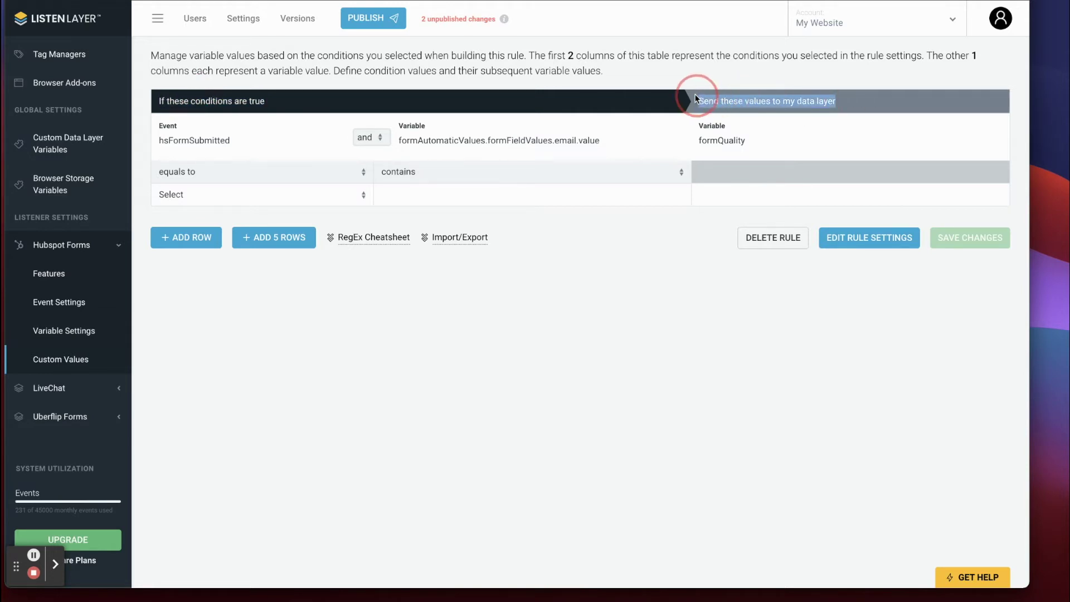
pyautogui.click(271, 238)
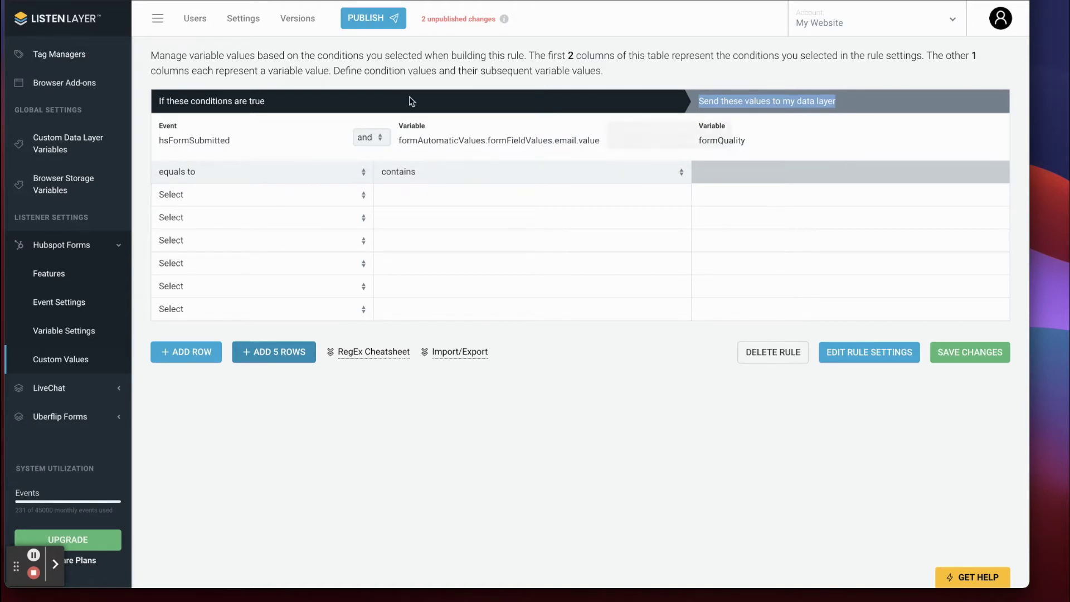
pyautogui.click(724, 192)
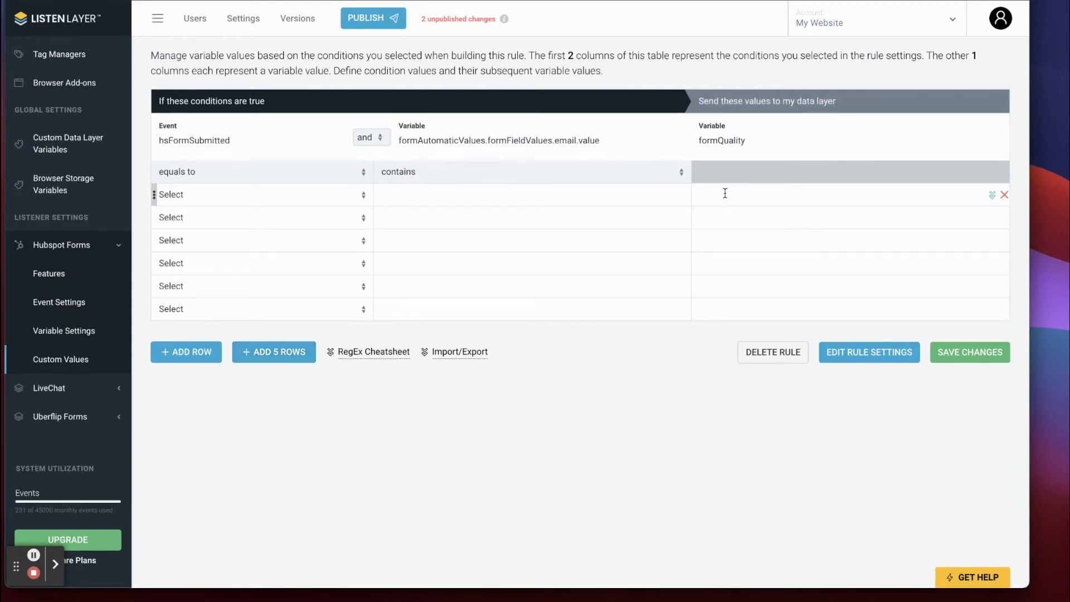
pyautogui.moveTo(747, 144); pyautogui.dragTo(693, 147)
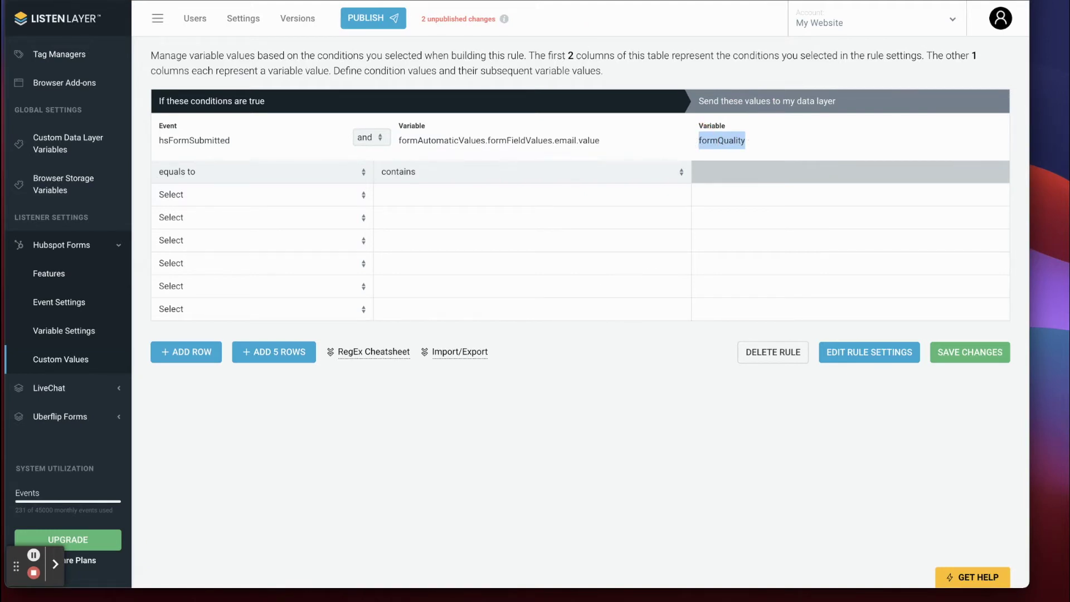
pyautogui.click(390, 1)
pyautogui.scroll(-13, 333, 305)
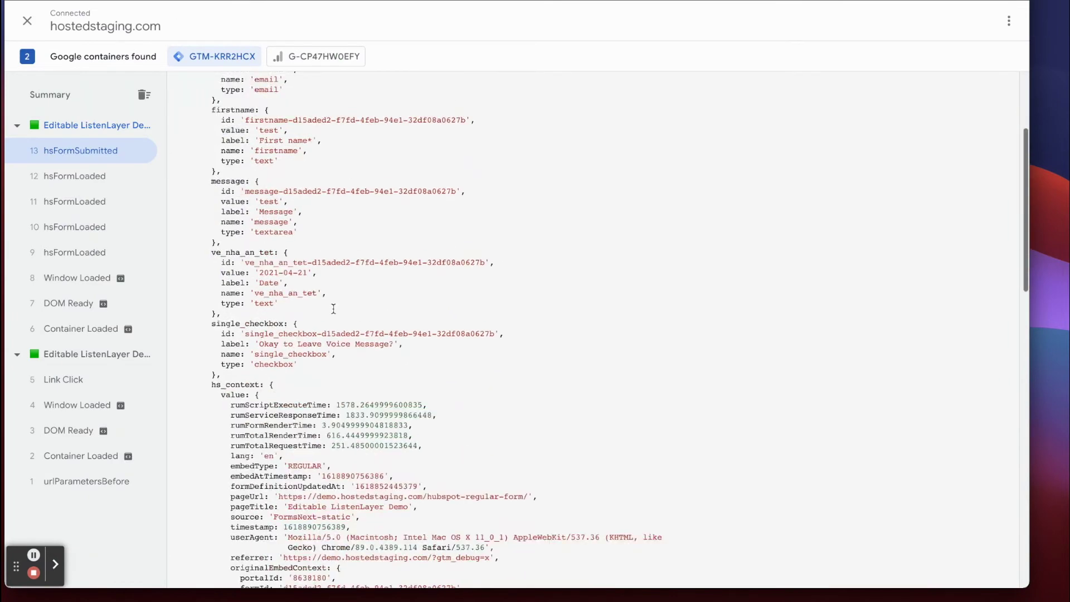
# Highlight the formCustomValues entry in the hsFormSubmitted push, then return to the ListenLayer lookup table.
pyautogui.scroll(-4, 333, 305)
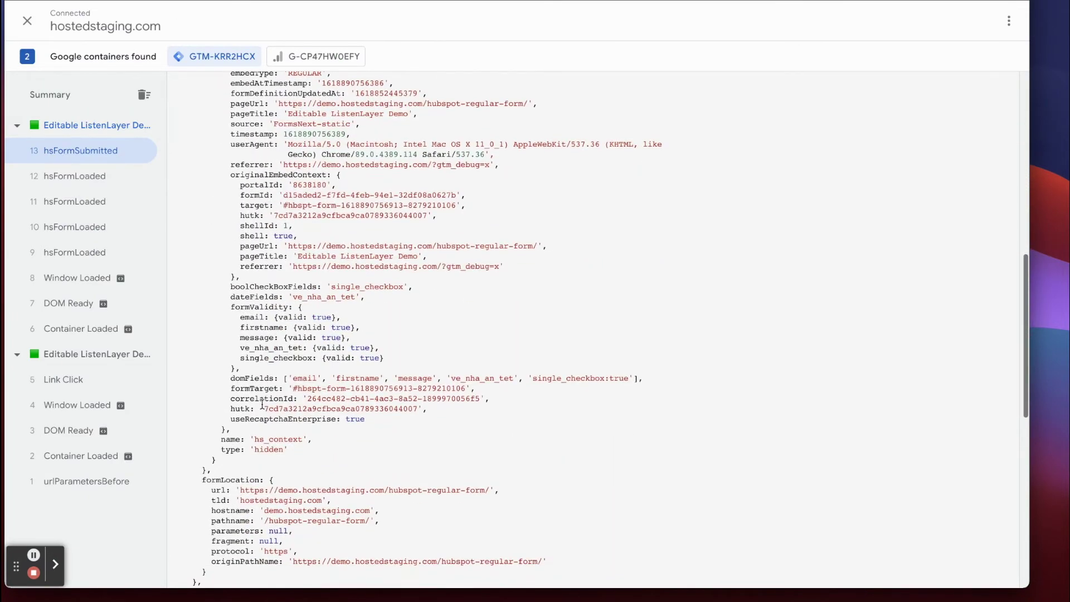
pyautogui.moveTo(192, 407); pyautogui.dragTo(505, 407)
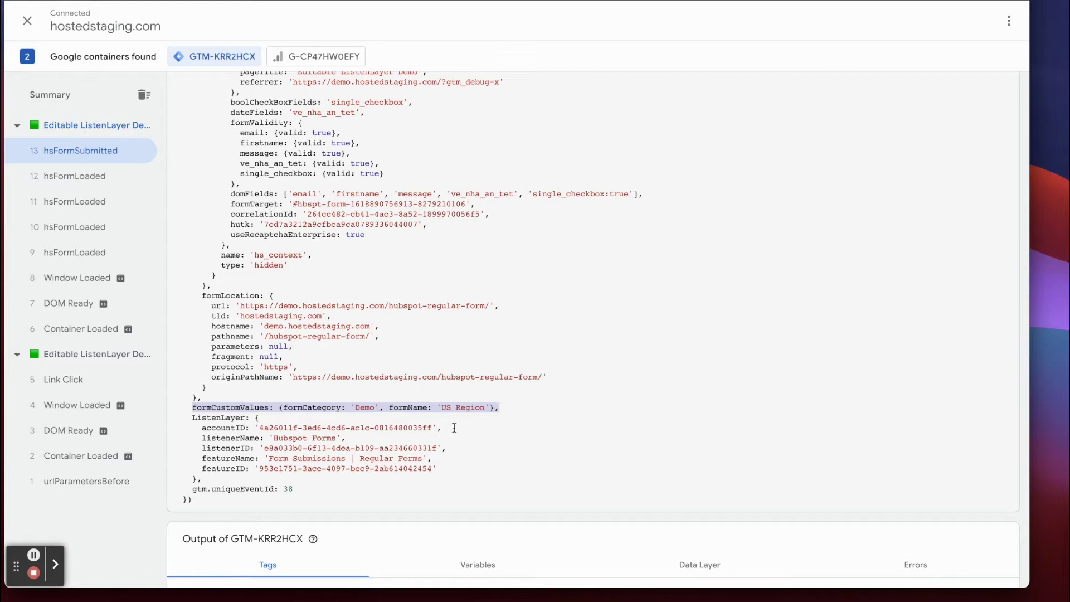
pyautogui.click(312, 1)
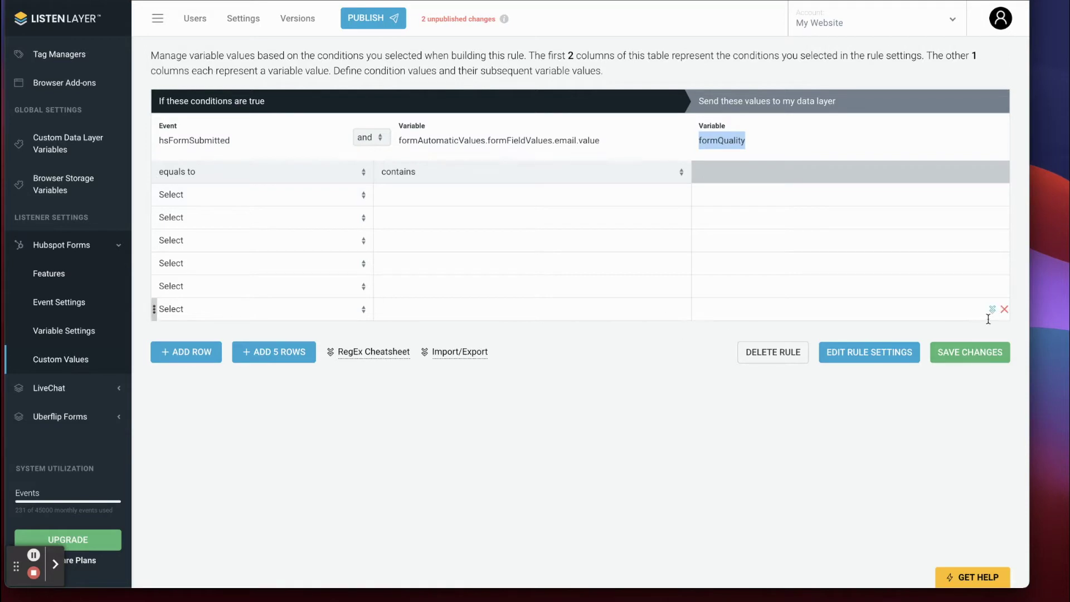
# Delete the extra rows from the Form Quality lookup table, leaving only one.
pyautogui.click(1005, 310)
pyautogui.click(1004, 287)
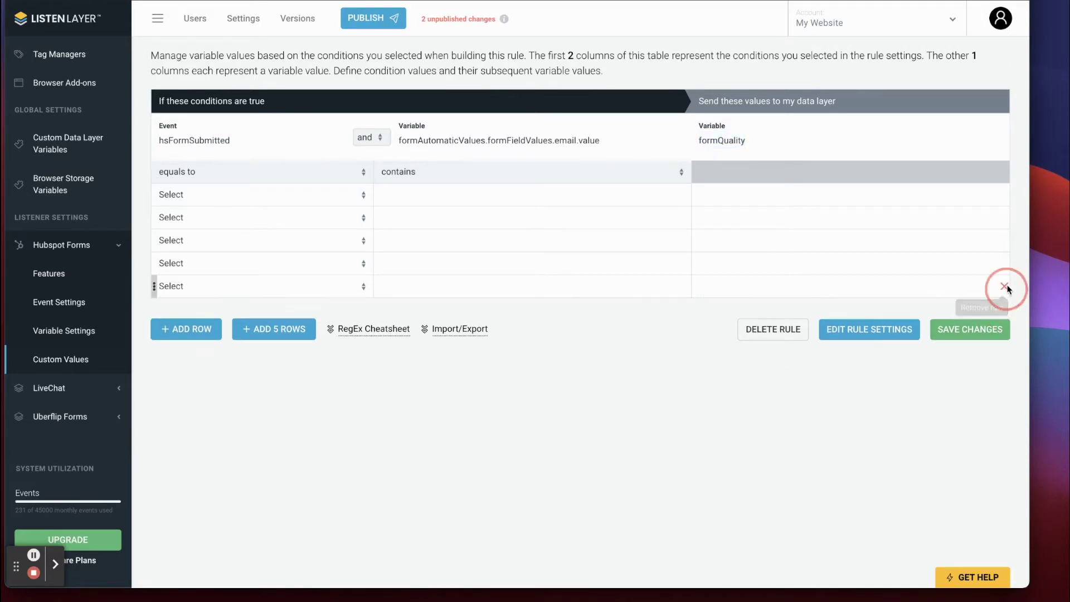
pyautogui.click(1005, 264)
pyautogui.click(1005, 241)
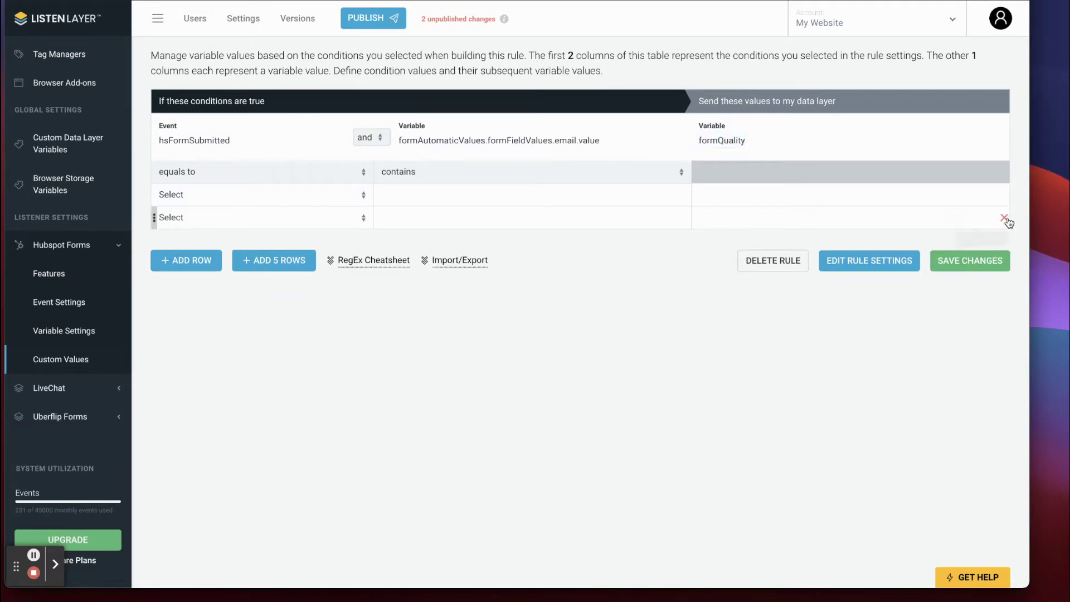
pyautogui.click(1005, 218)
# Set the remaining row to hsFormSubmitted true and email contains 6000, then save the rule.
pyautogui.click(362, 195)
pyautogui.click(289, 209)
pyautogui.click(426, 198)
pyautogui.write('6000')
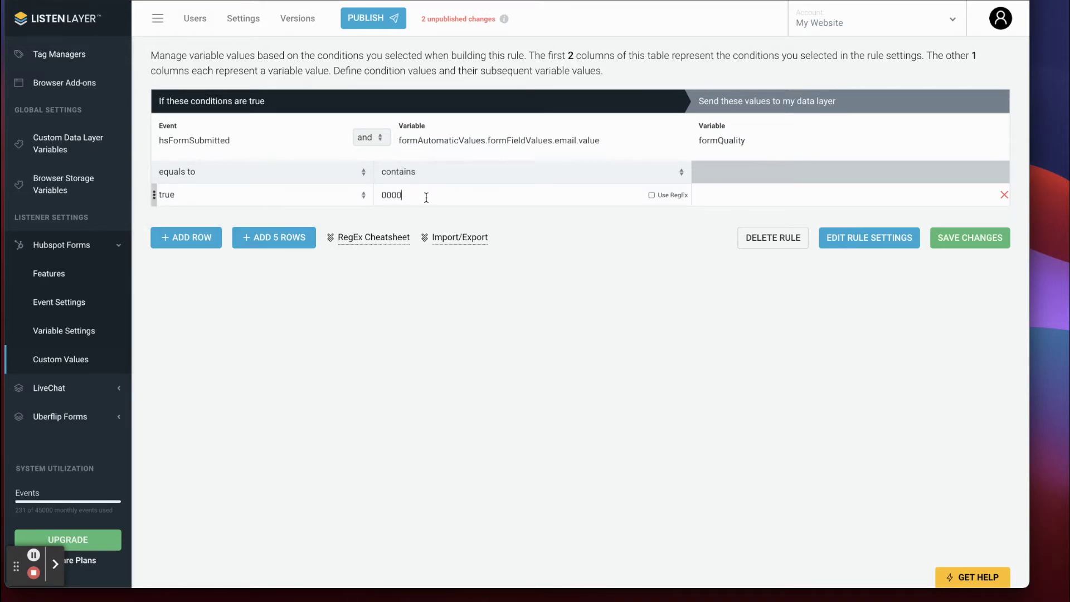
pyautogui.click(958, 238)
pyautogui.click(451, 357)
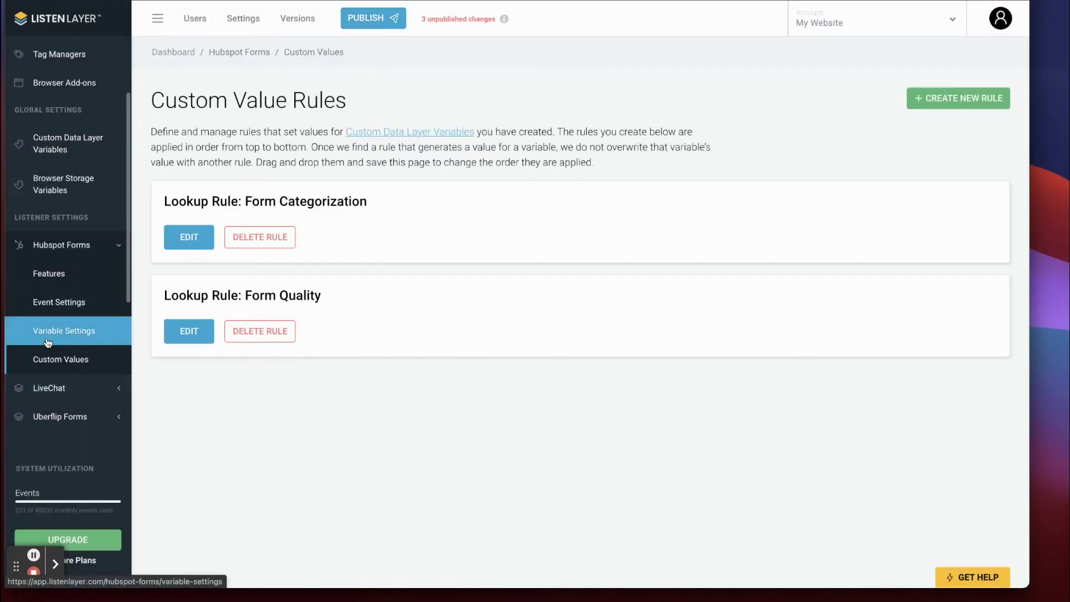
# Reopen the Form Quality rule's Step 3 condition fields, then go to Hubspot Forms Variable Settings.
pyautogui.click(182, 337)
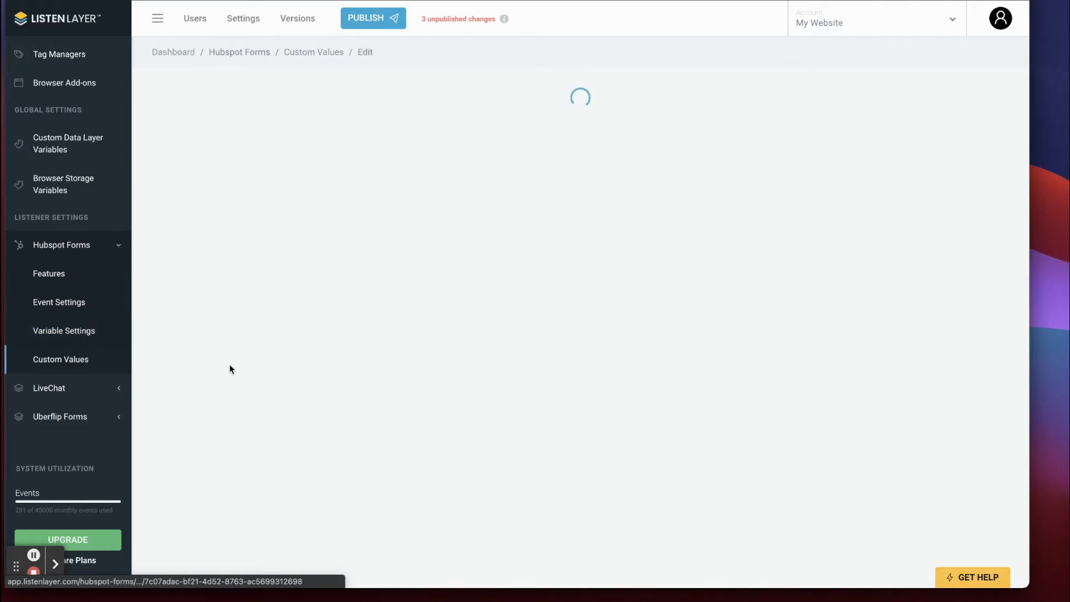
pyautogui.click(864, 99)
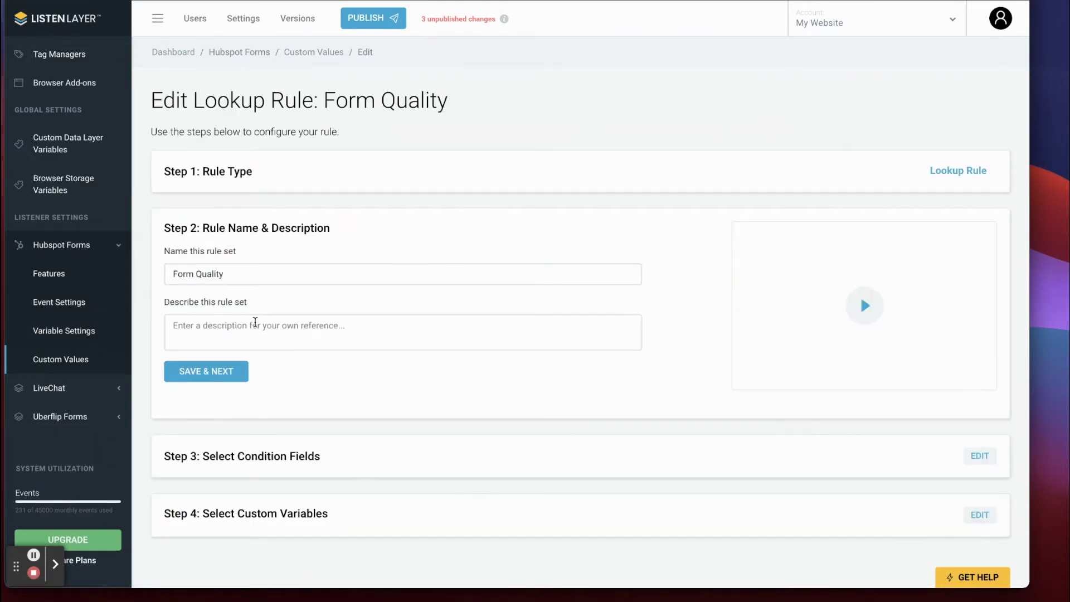
pyautogui.scroll(-2, 255, 317)
pyautogui.click(979, 407)
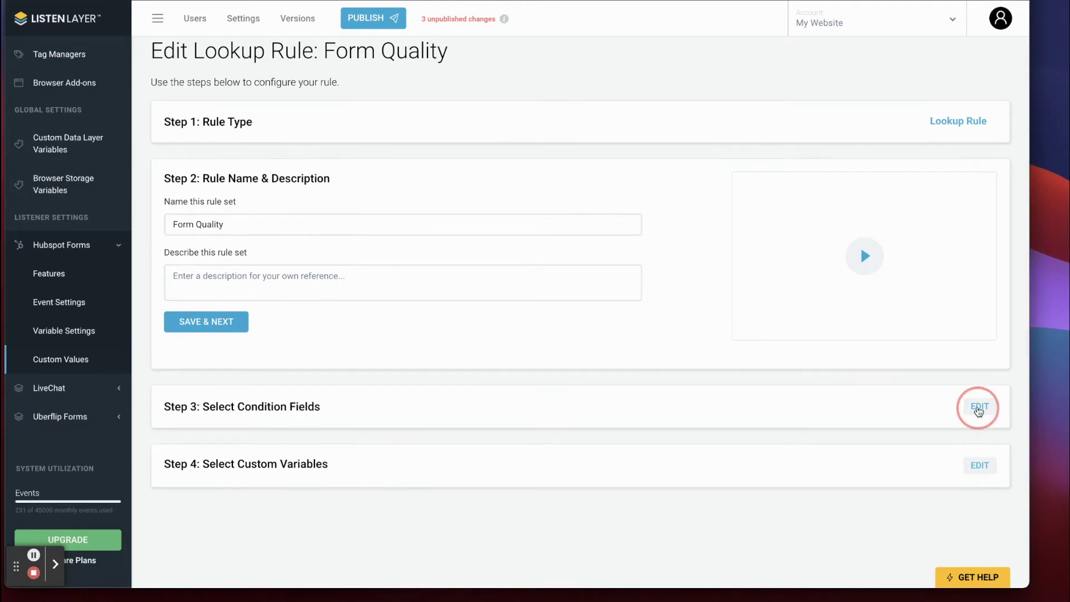
pyautogui.scroll(-1, 247, 415)
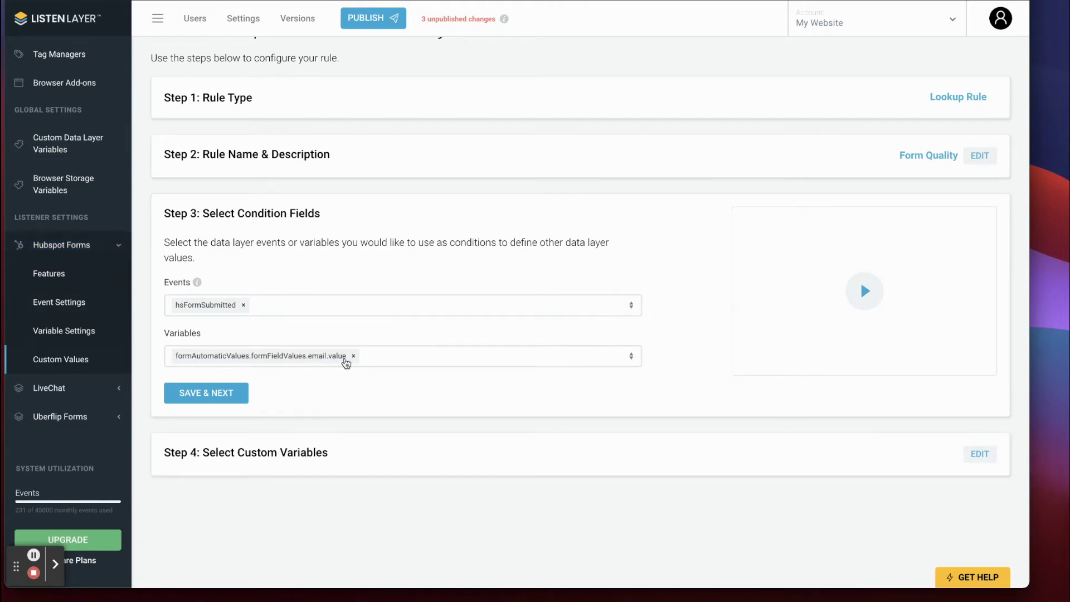
pyautogui.click(40, 330)
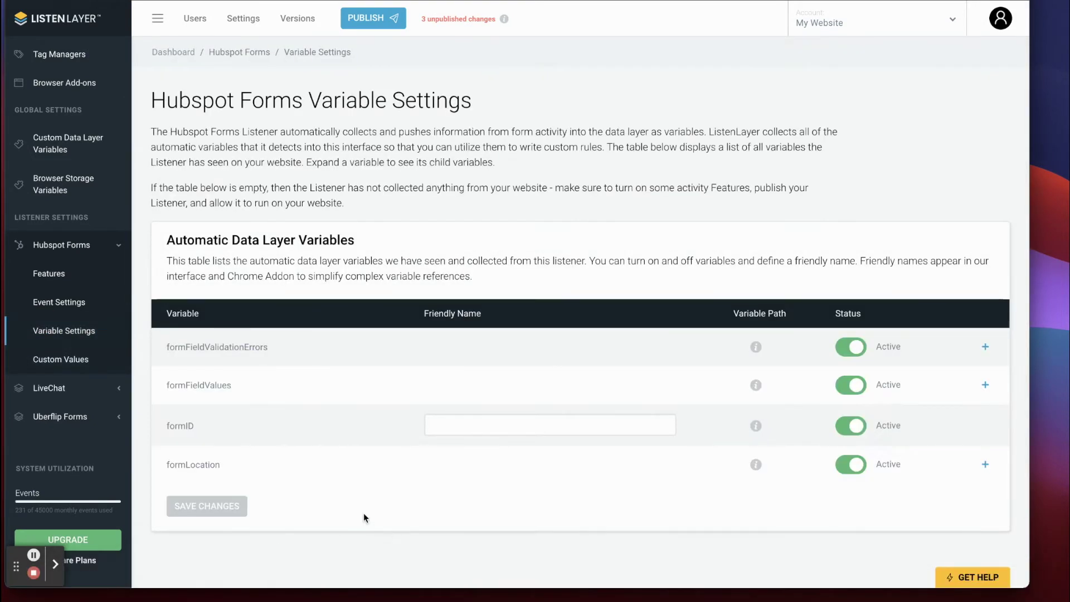
# Expand formFieldValues to list its child fields such as email, firstname, phone and single_checkbox.
pyautogui.scroll(-1, 279, 392)
pyautogui.scroll(-2, 278, 392)
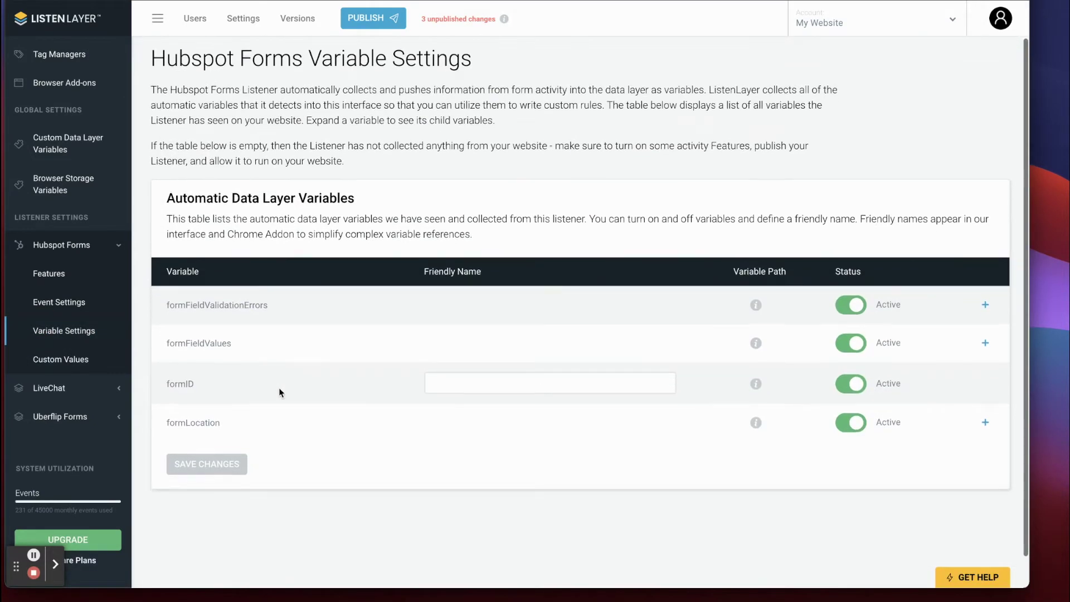
pyautogui.click(985, 344)
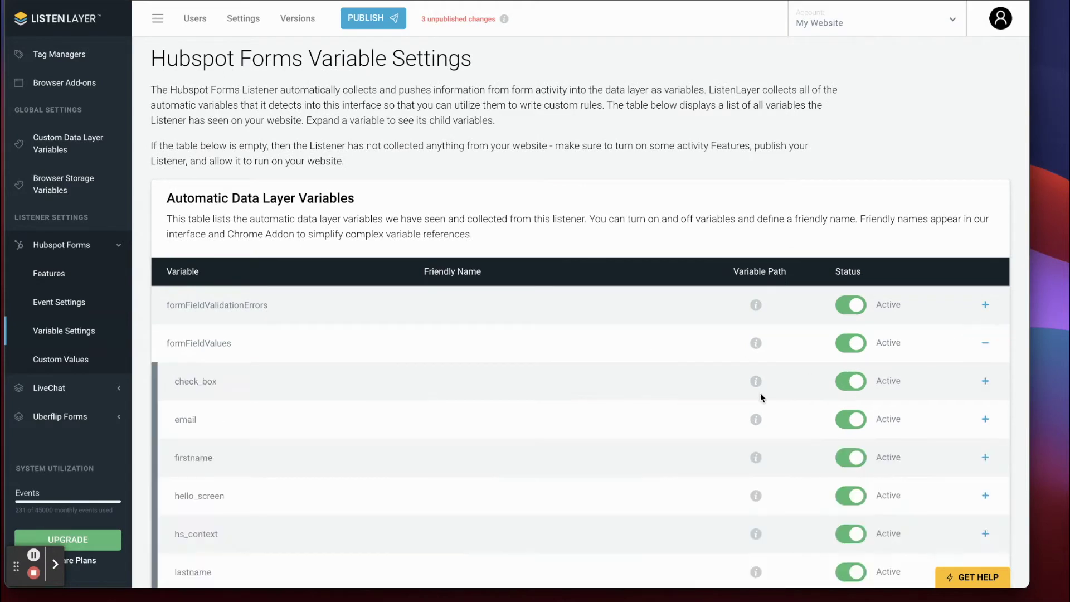
pyautogui.scroll(-5, 319, 351)
pyautogui.scroll(-3, 308, 334)
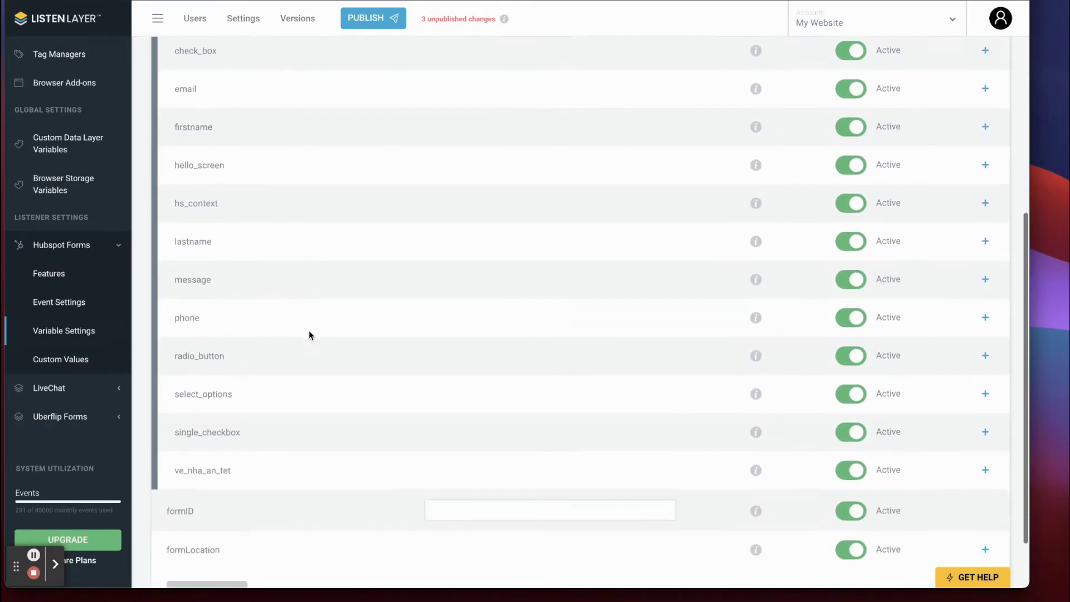
pyautogui.scroll(3, 301, 329)
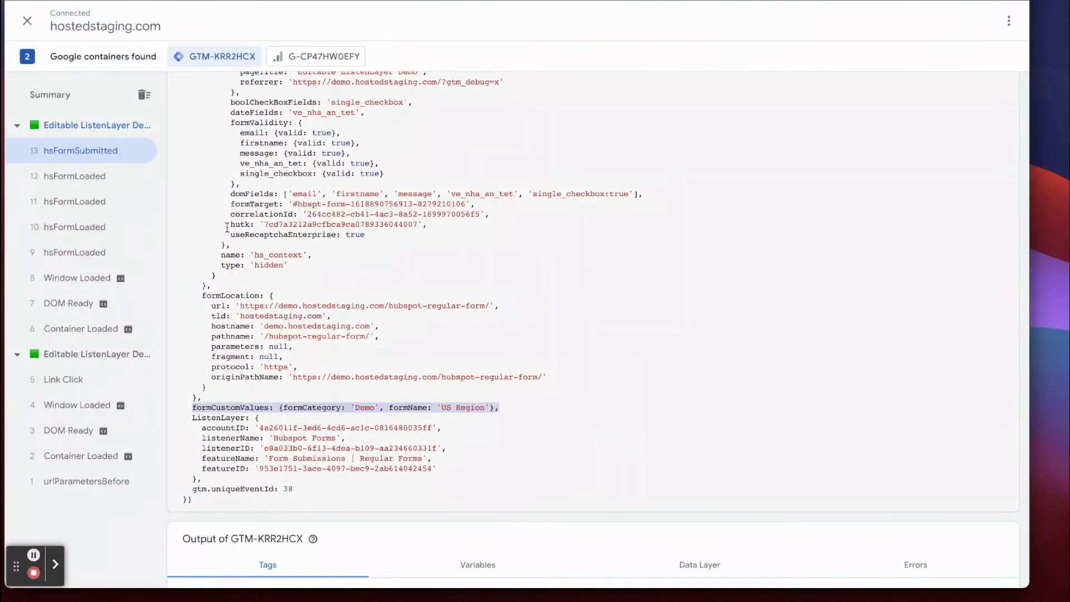
pyautogui.scroll(15, 225, 225)
pyautogui.scroll(1, 225, 225)
pyautogui.moveTo(192, 201); pyautogui.dragTo(282, 201)
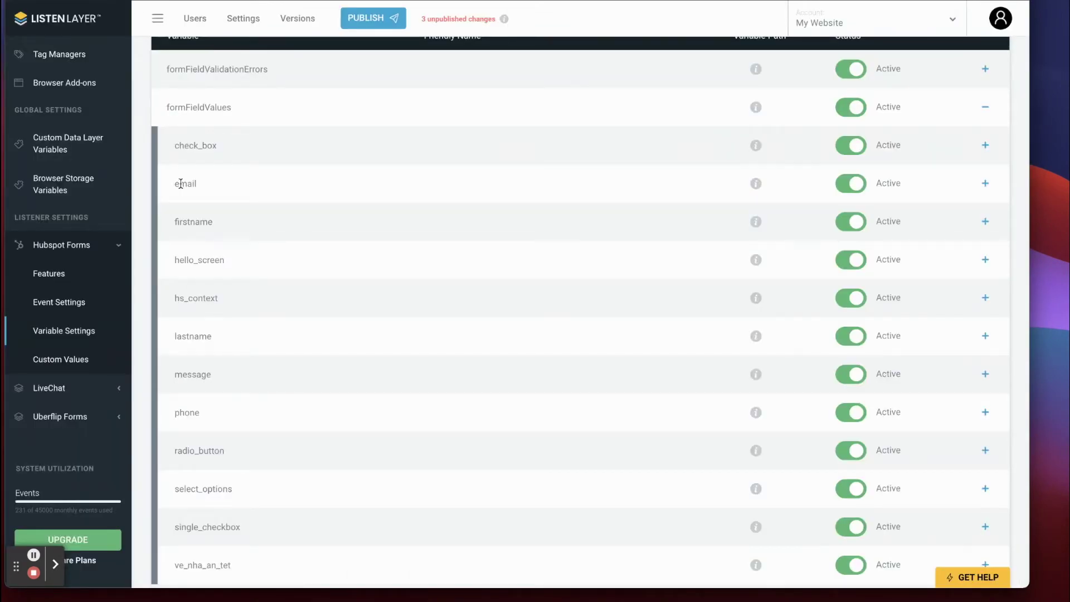
# Give the formFieldValues.email.value variable the friendly name 'User Email' and save it.
pyautogui.click(985, 184)
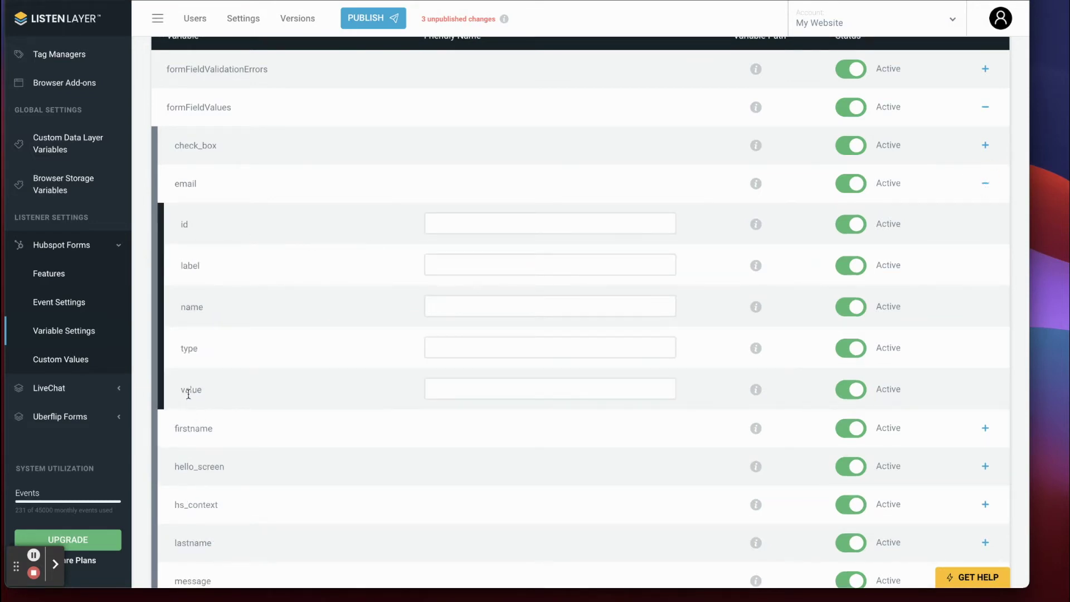
pyautogui.click(474, 384)
pyautogui.scroll(1, 470, 144)
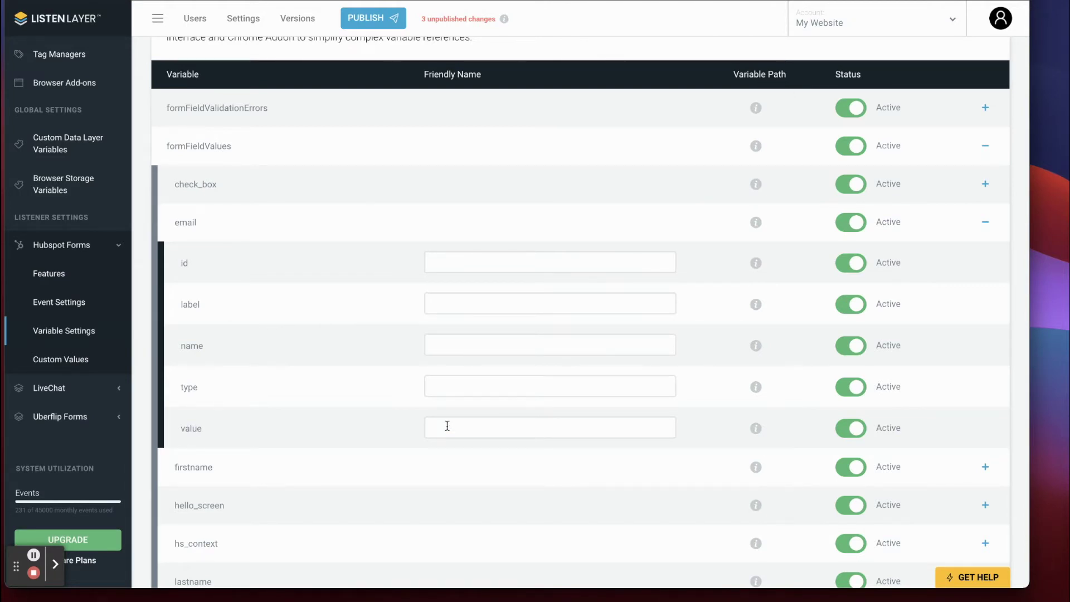
pyautogui.write('Email')
pyautogui.click(755, 429)
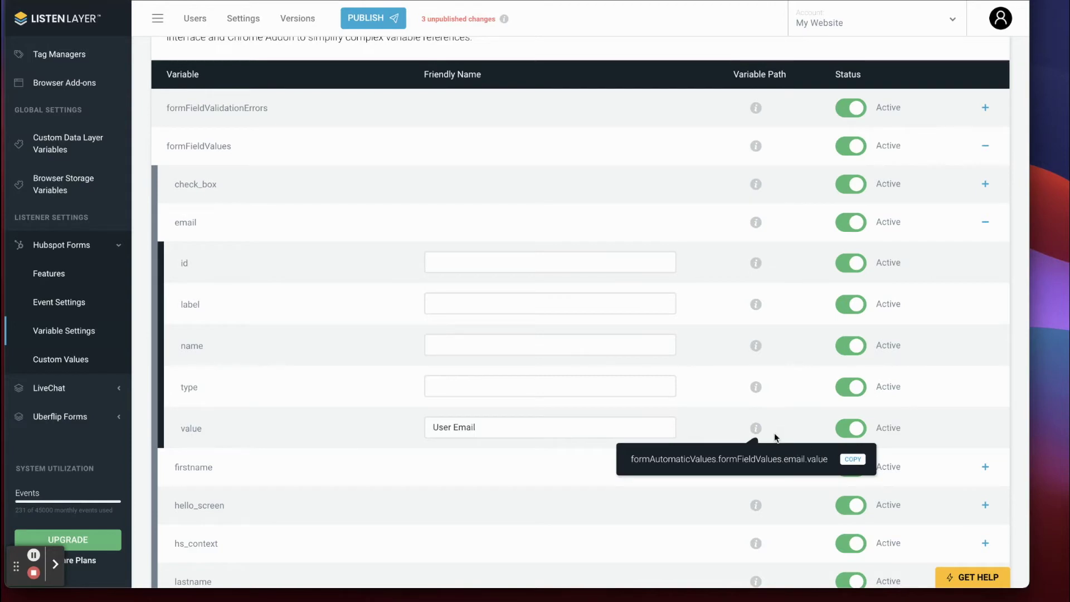
pyautogui.scroll(-8, 364, 432)
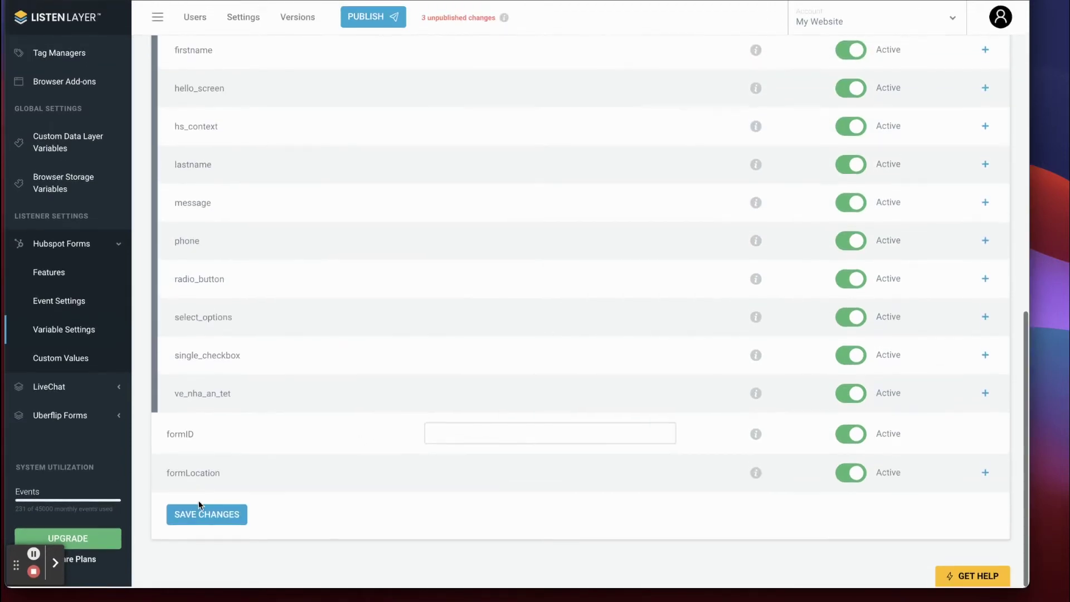
pyautogui.click(198, 527)
pyautogui.click(443, 374)
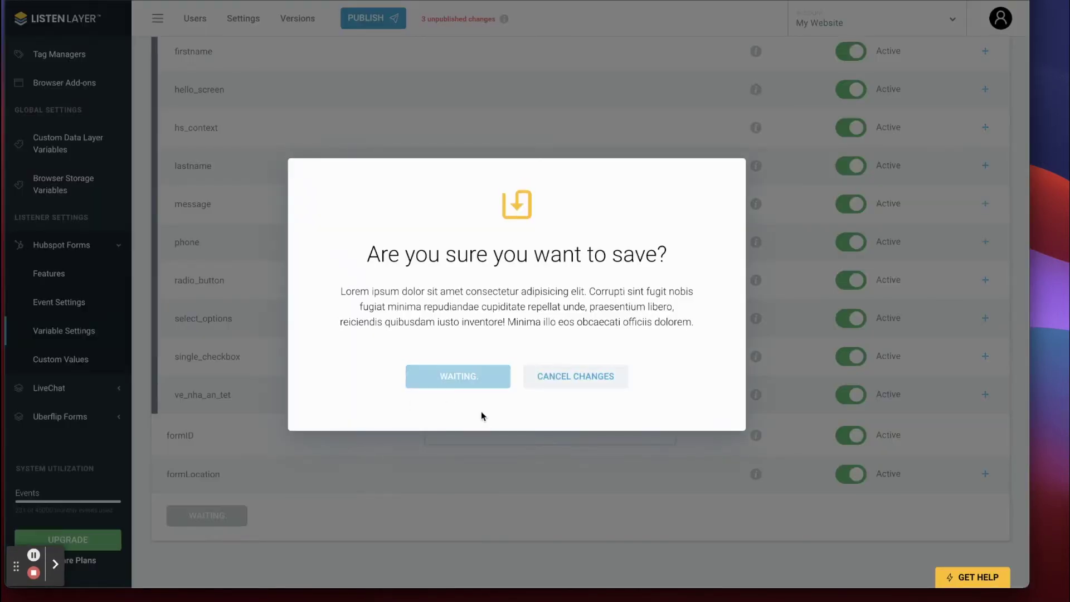
pyautogui.scroll(10, 474, 403)
pyautogui.scroll(-3, 335, 452)
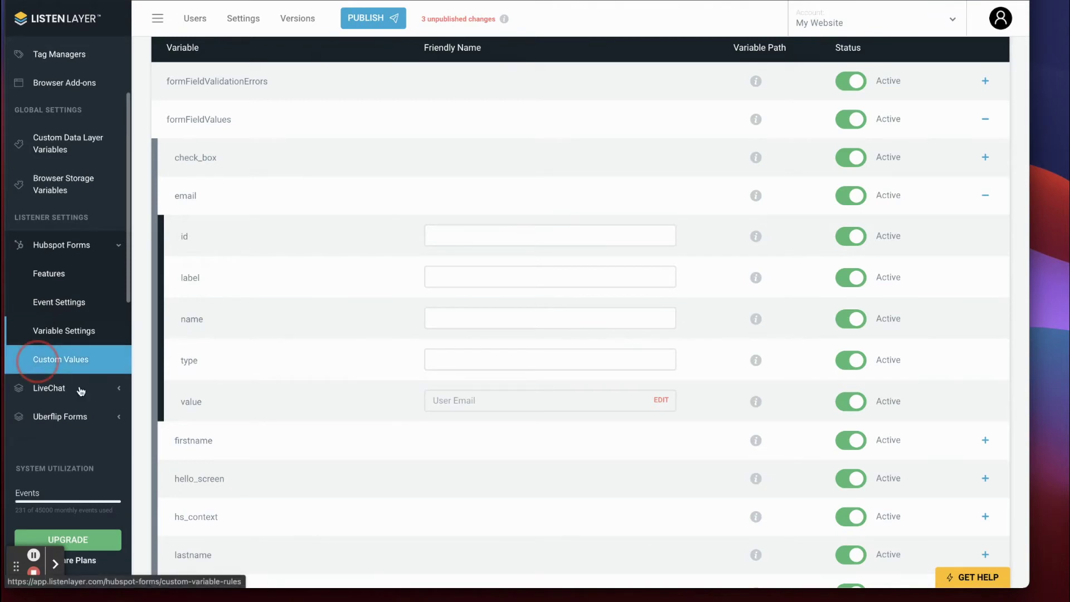
# Open the Form Quality rule's settings at the Step 3 condition fields.
pyautogui.click(61, 359)
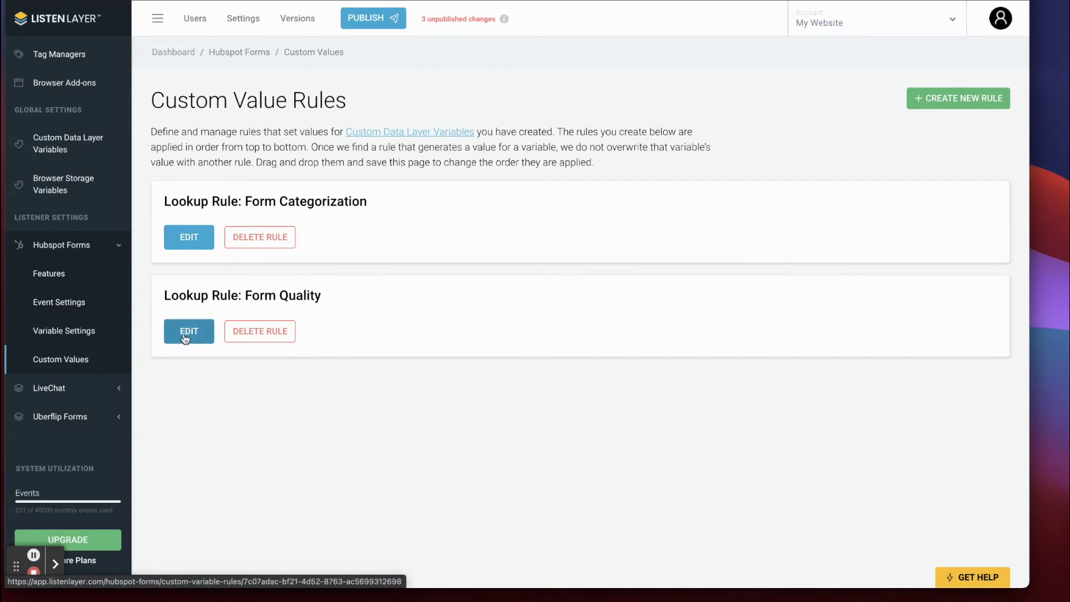
pyautogui.click(184, 334)
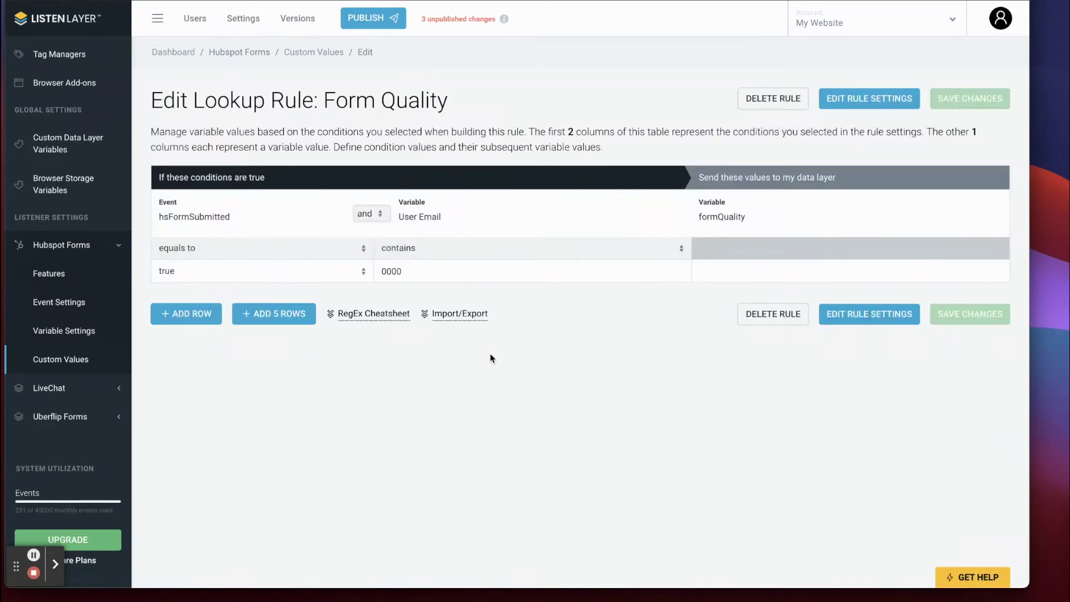
pyautogui.click(869, 99)
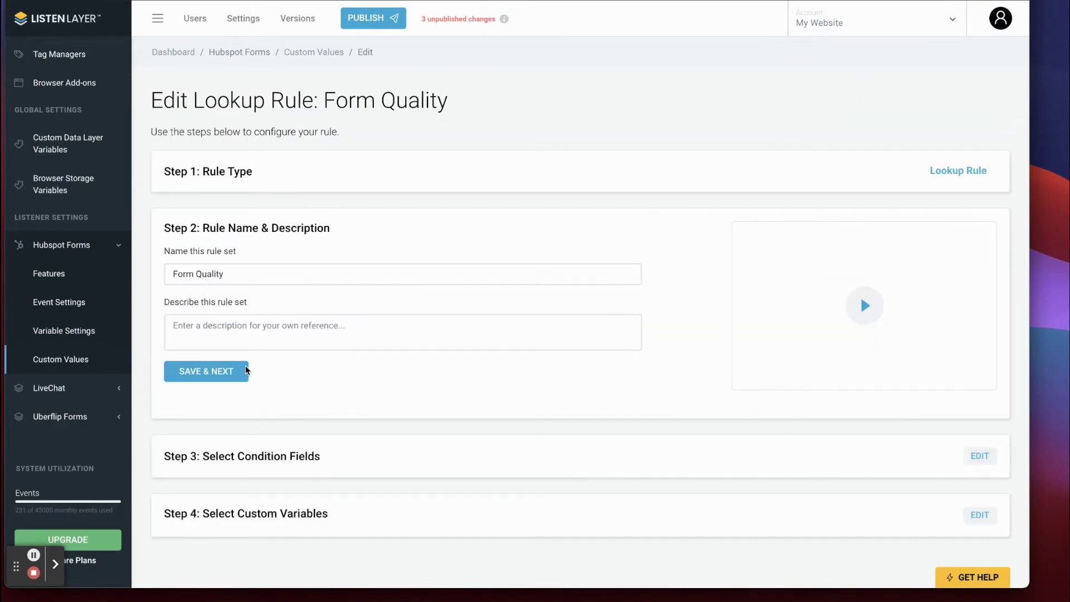
pyautogui.click(980, 457)
pyautogui.scroll(-3, 425, 304)
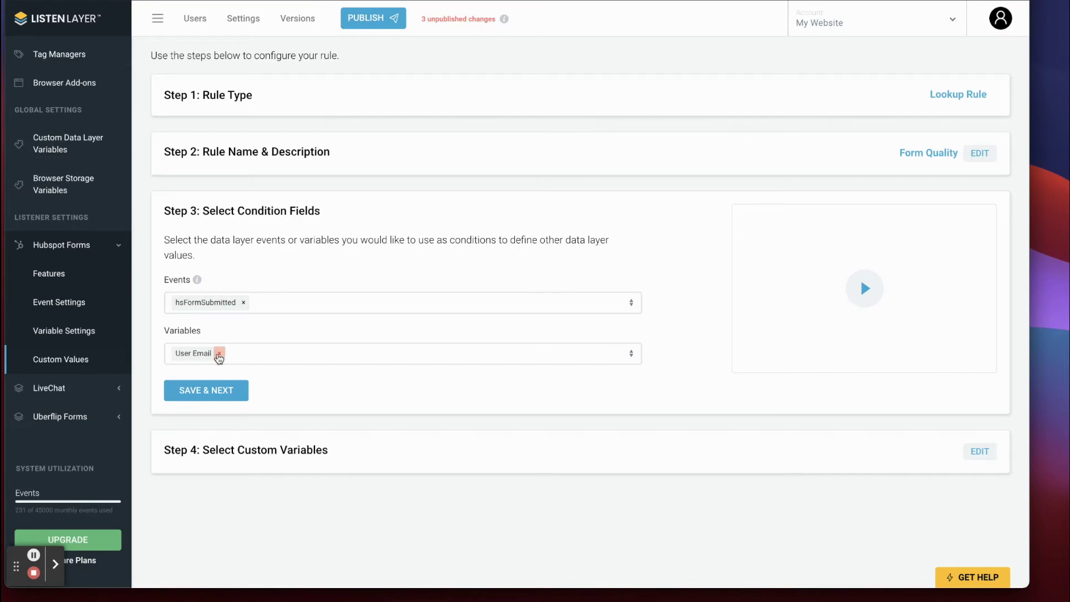
# Replace the email condition with User Email and save through to the value table.
pyautogui.click(219, 357)
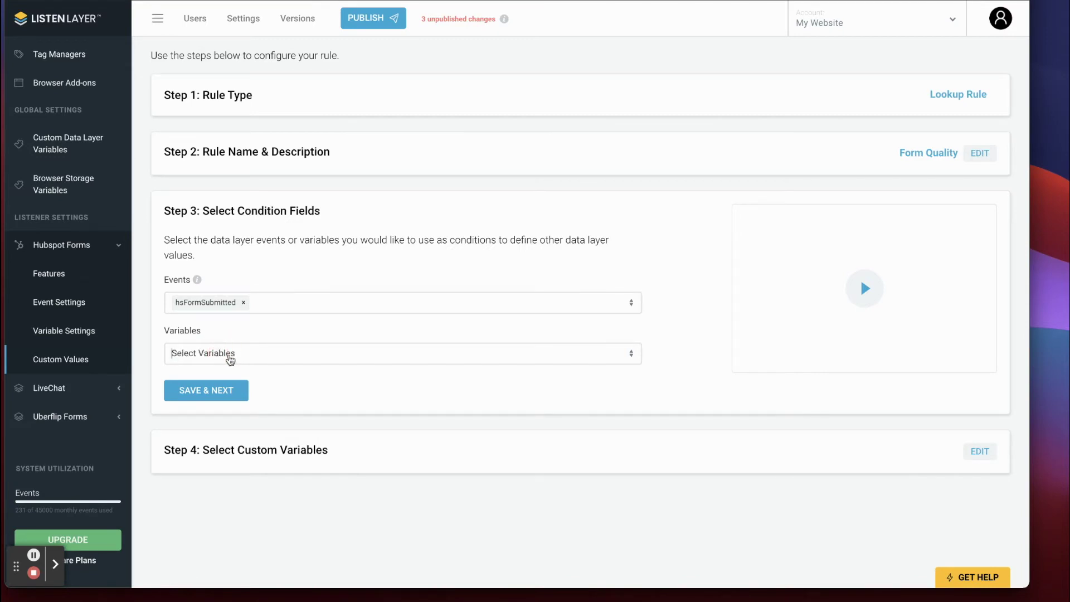
pyautogui.click(229, 359)
pyautogui.write('User Email')
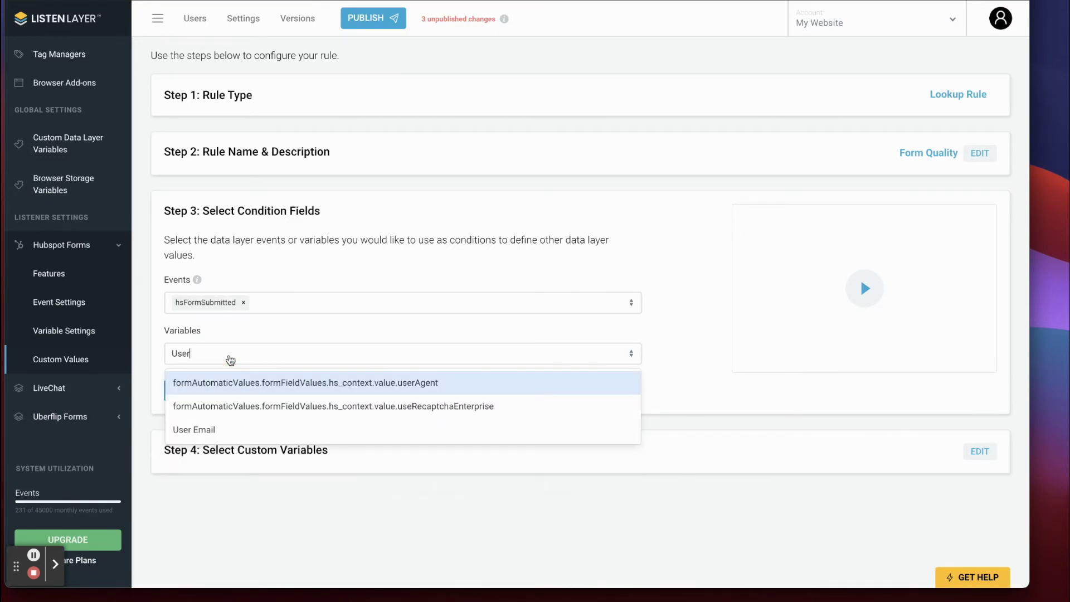
pyautogui.click(204, 432)
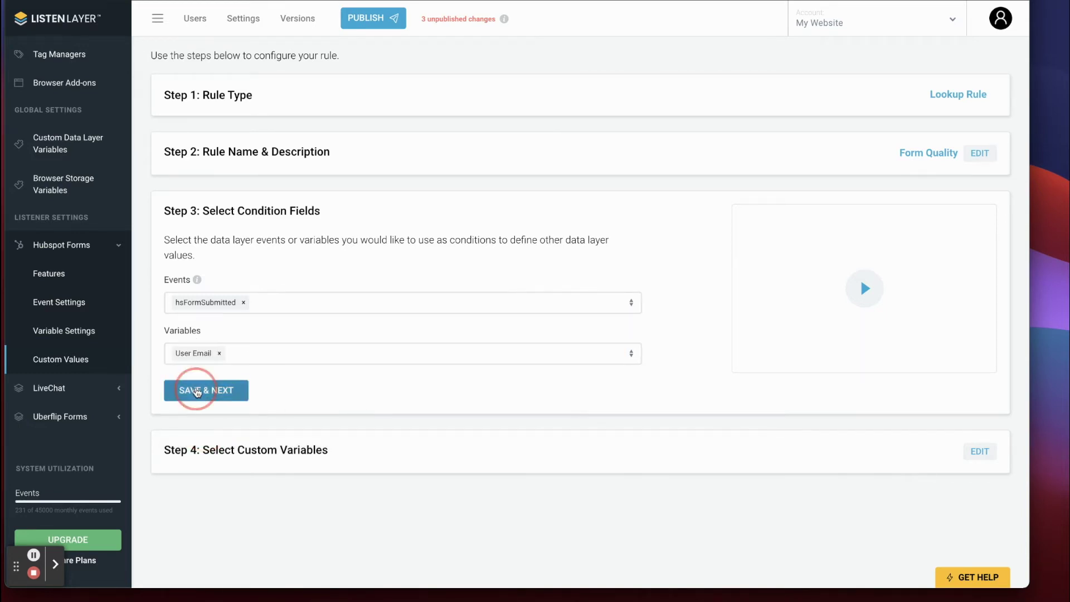
pyautogui.click(200, 390)
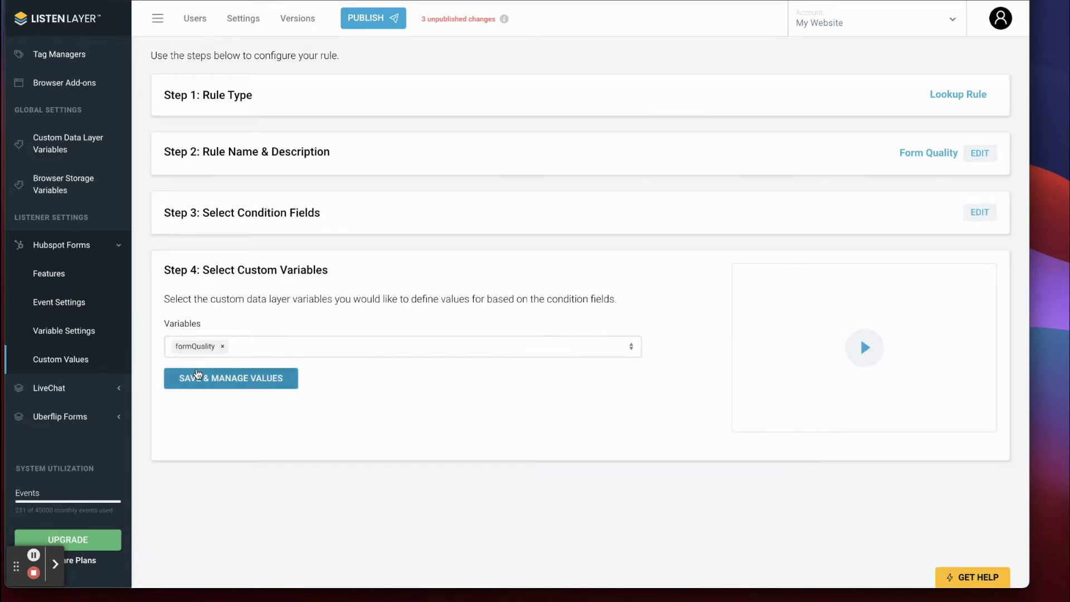
pyautogui.click(198, 376)
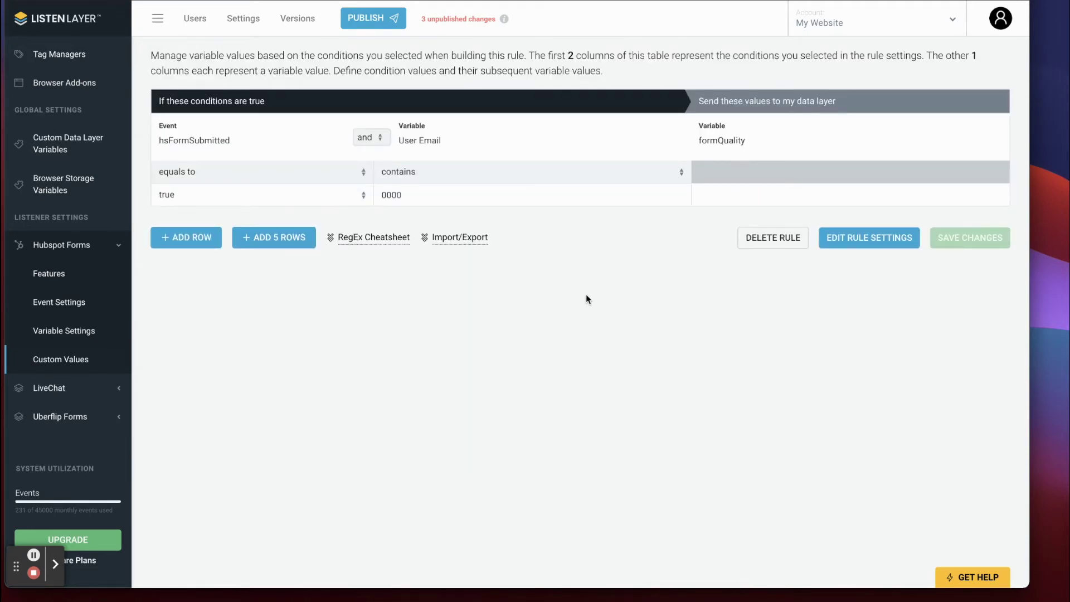
# Review the User Email and formQuality columns, then add three new rows to the table.
pyautogui.scroll(1, 290, 161)
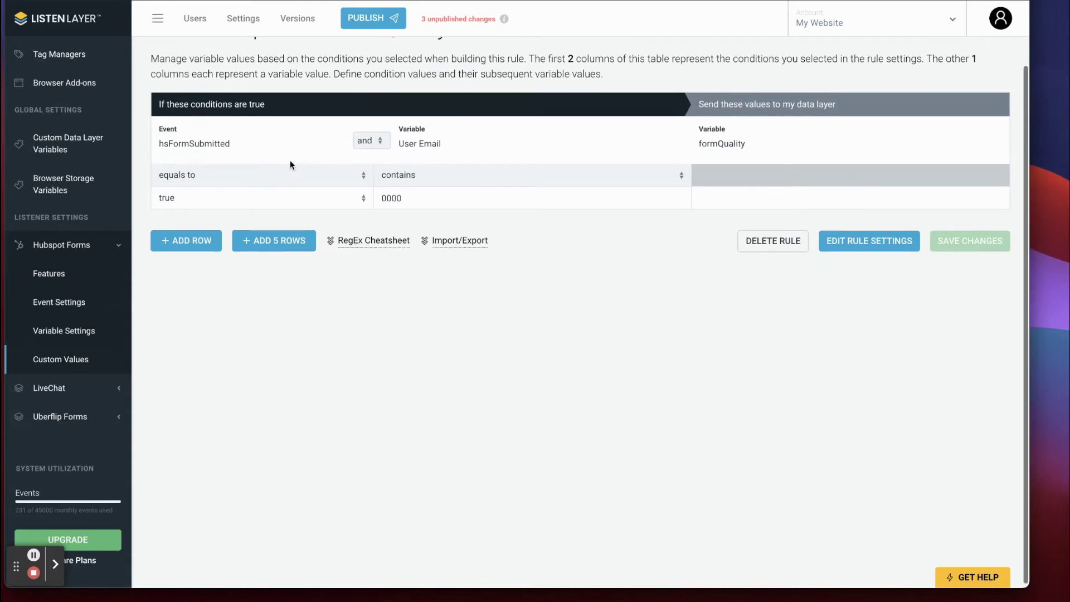
pyautogui.scroll(1, 232, 150)
pyautogui.moveTo(232, 147); pyautogui.dragTo(156, 148)
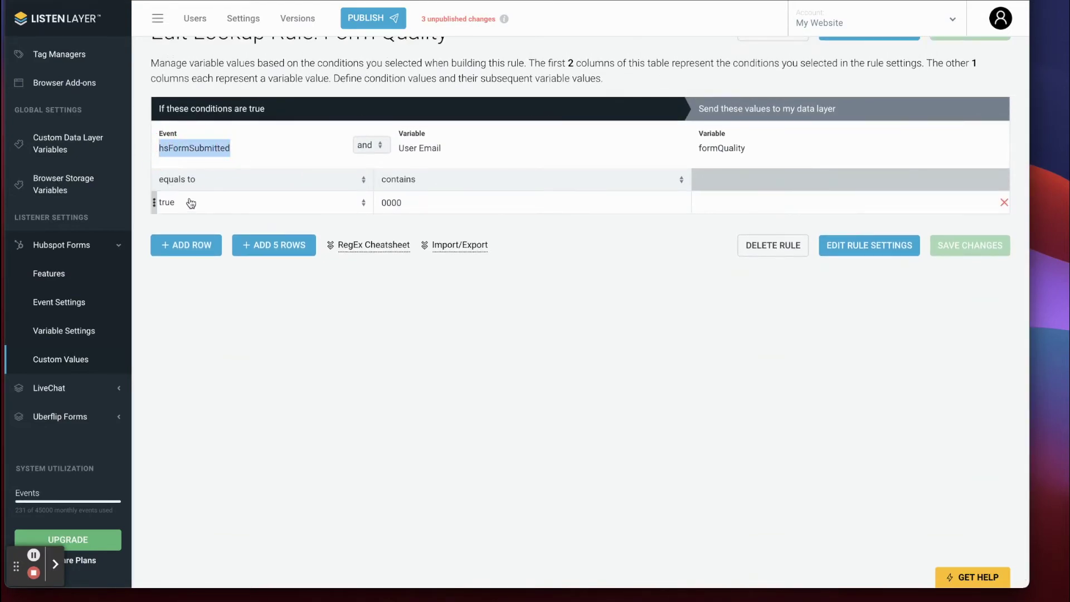
pyautogui.doubleClick(428, 148)
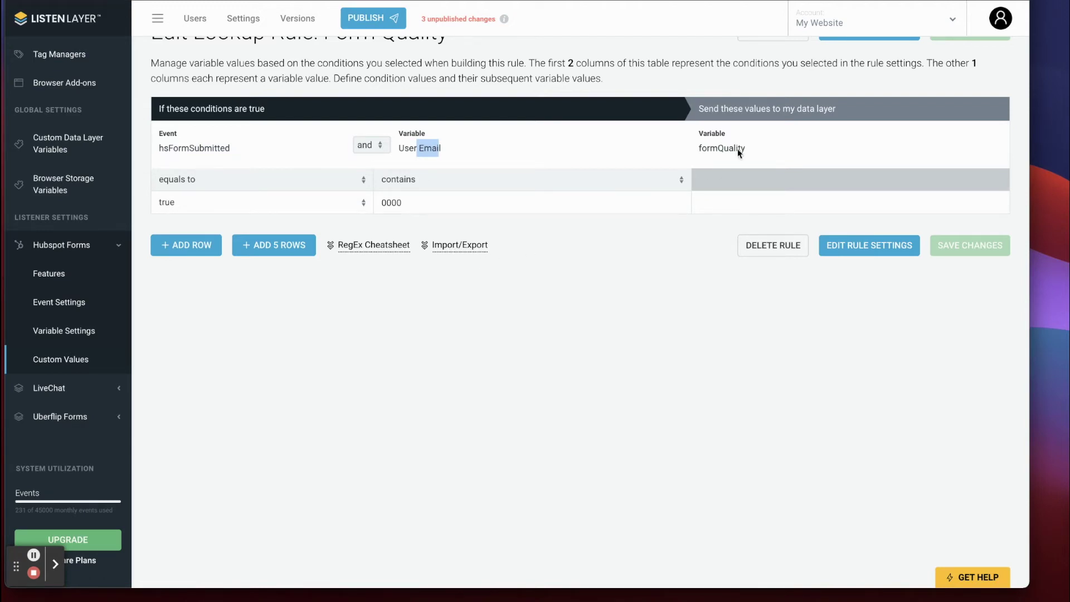
pyautogui.moveTo(745, 146); pyautogui.dragTo(683, 157)
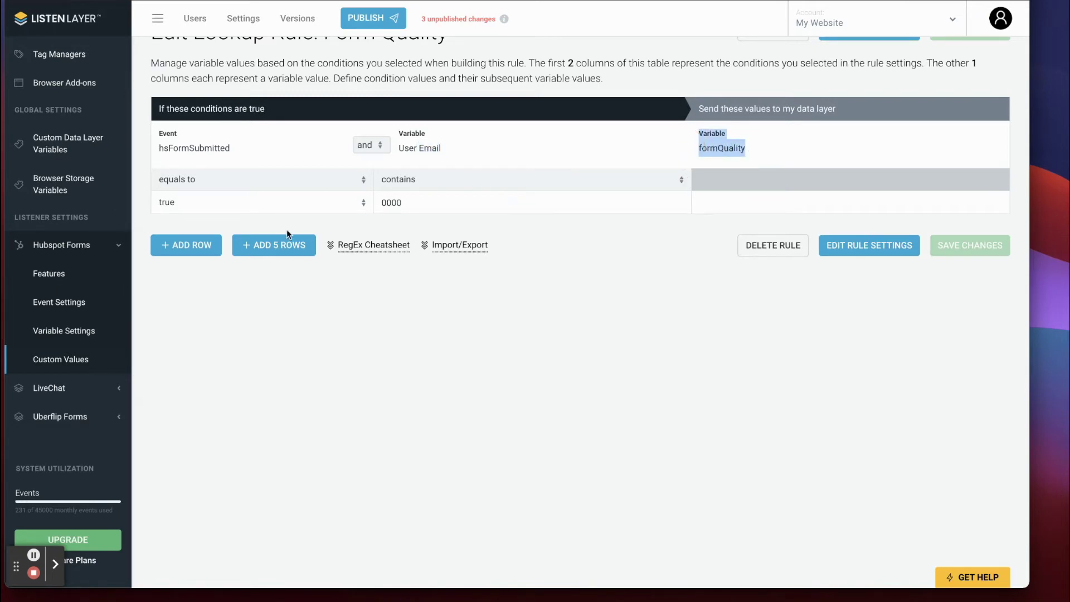
pyautogui.click(188, 249)
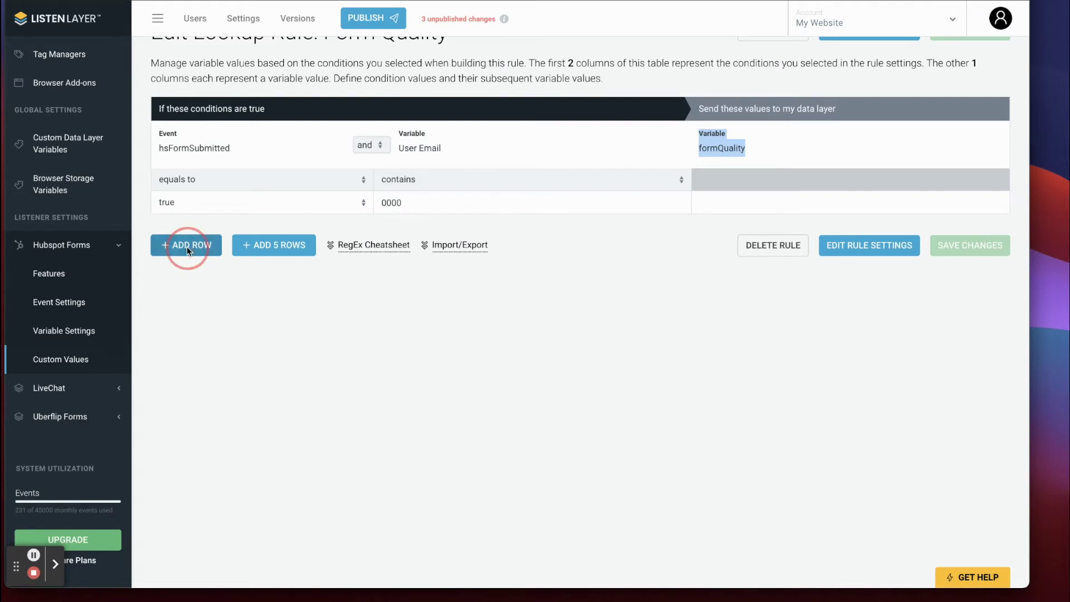
pyautogui.click(188, 270)
pyautogui.click(186, 291)
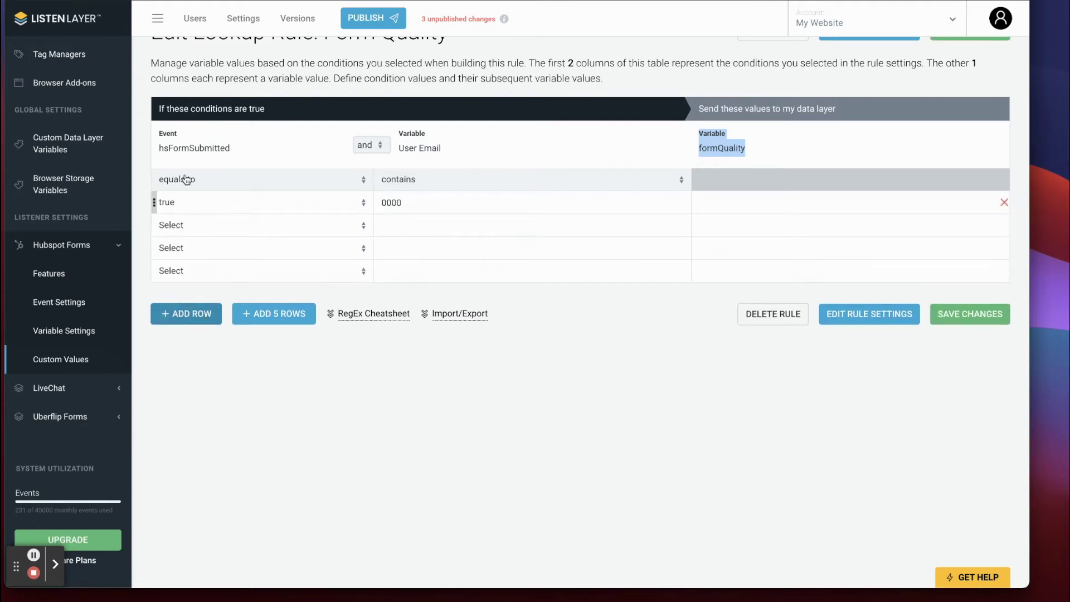
# Set hsFormSubmitted to true in each of the three new rows.
pyautogui.click(187, 226)
pyautogui.click(177, 249)
pyautogui.click(187, 251)
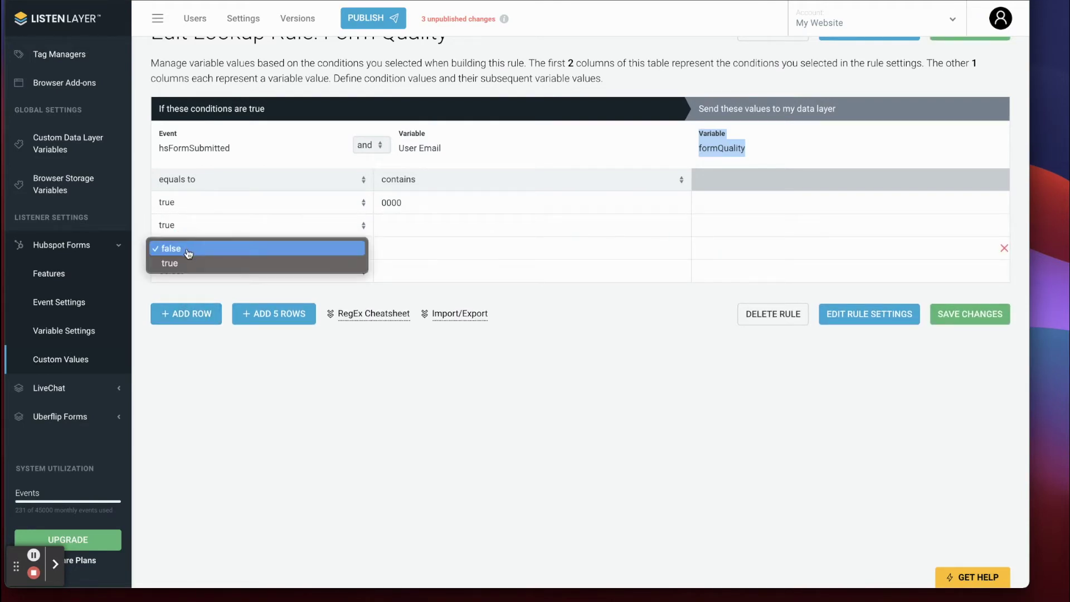
pyautogui.click(184, 264)
pyautogui.click(187, 271)
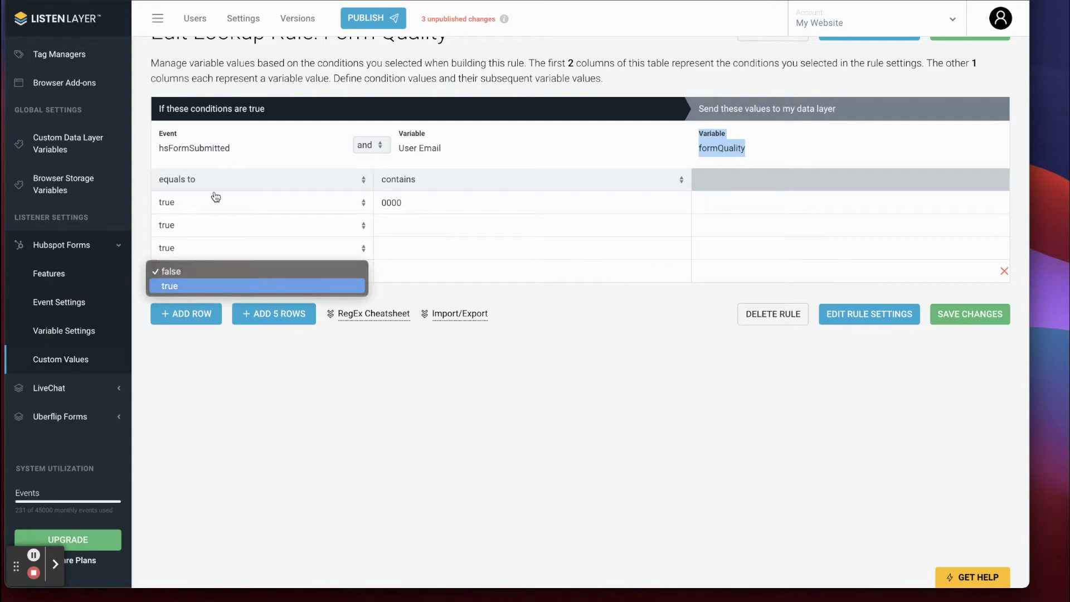
pyautogui.click(190, 285)
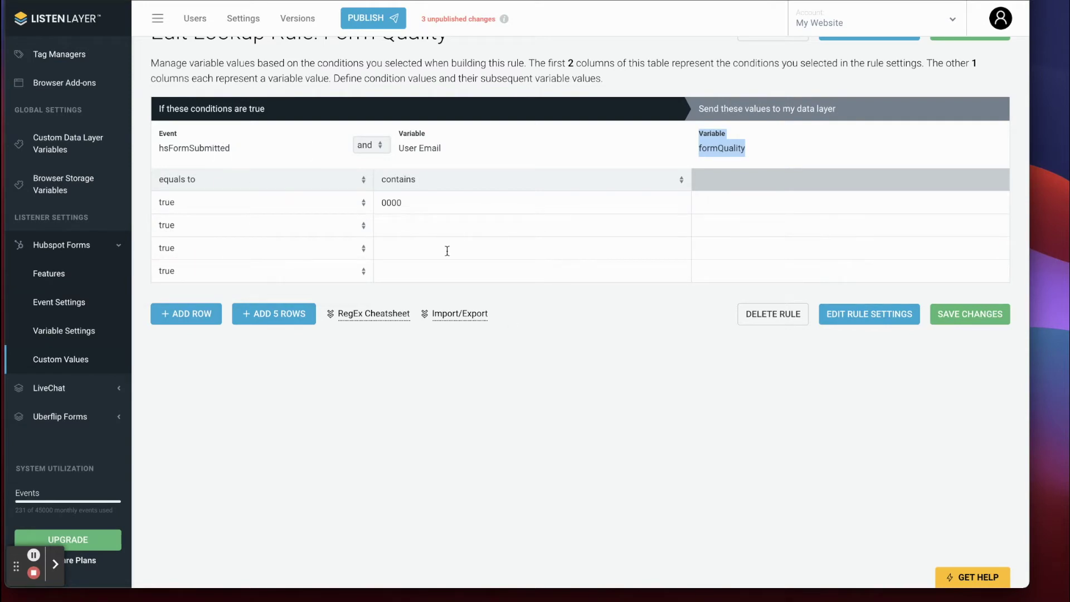
pyautogui.doubleClick(417, 202)
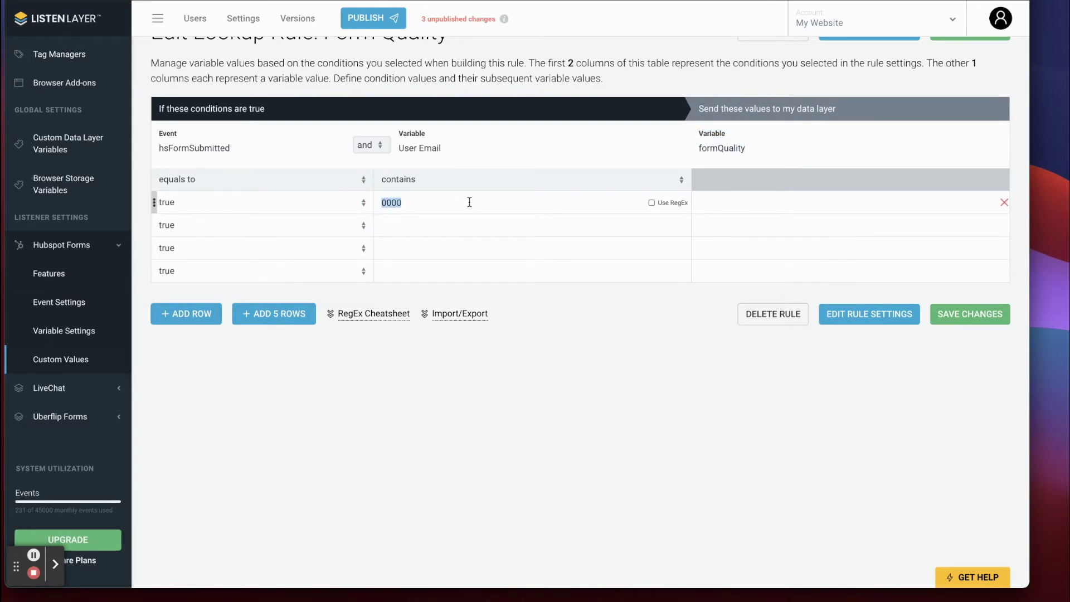
# Make the first row match emails containing 'test' and output Test Submission.
pyautogui.write('test')
pyautogui.click(495, 281)
pyautogui.click(749, 199)
pyautogui.write('Test')
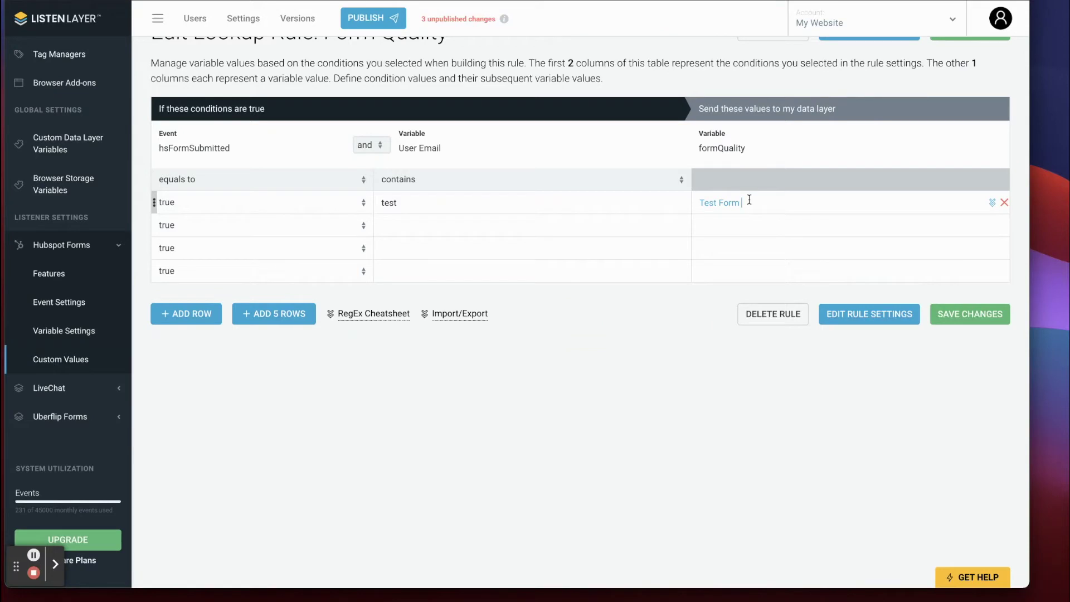
pyautogui.write('Submission')
# Make the second row match 'gmail' and output Low Quality Submission.
pyautogui.click(390, 225)
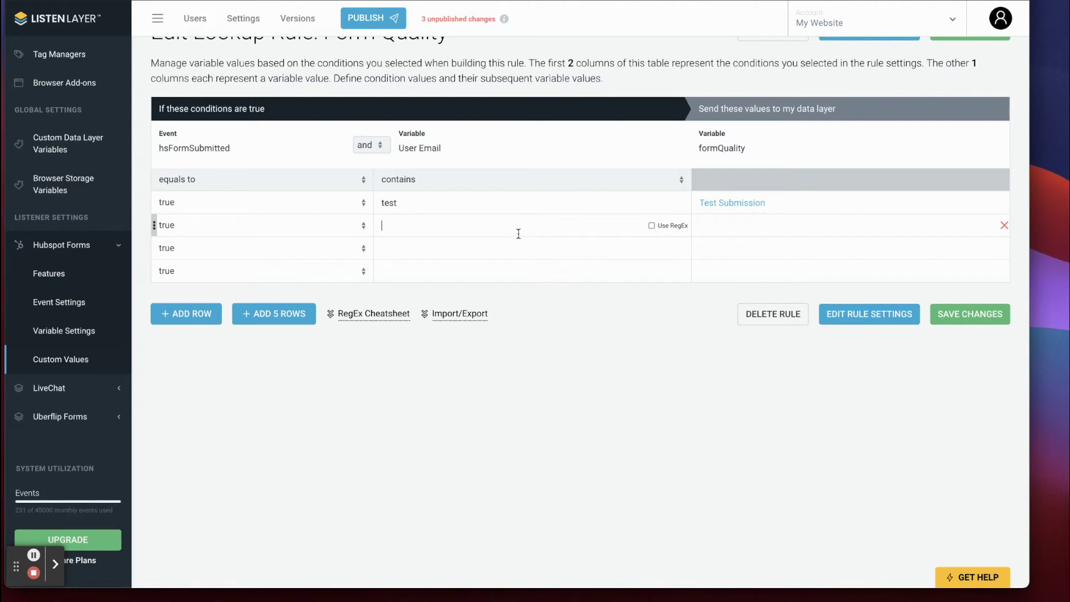
pyautogui.write('gmail')
pyautogui.click(764, 229)
pyautogui.write('Low Quality Sub')
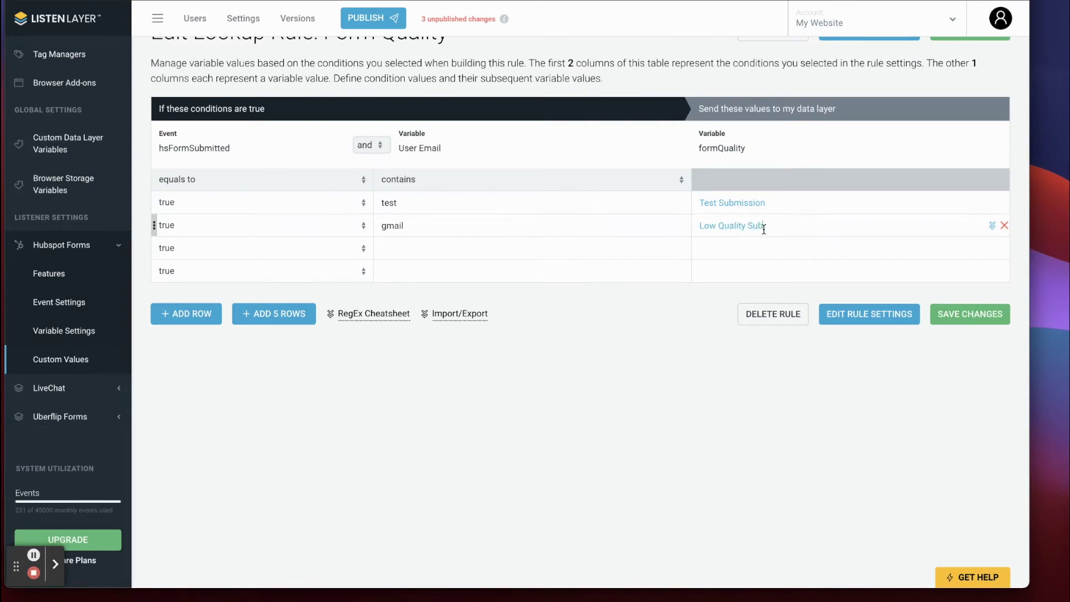
pyautogui.write('mission')
# Make the third row match 'yahoo.co' and reuse Low Quality Submission as its value.
pyautogui.click(396, 250)
pyautogui.write('yahoo.co')
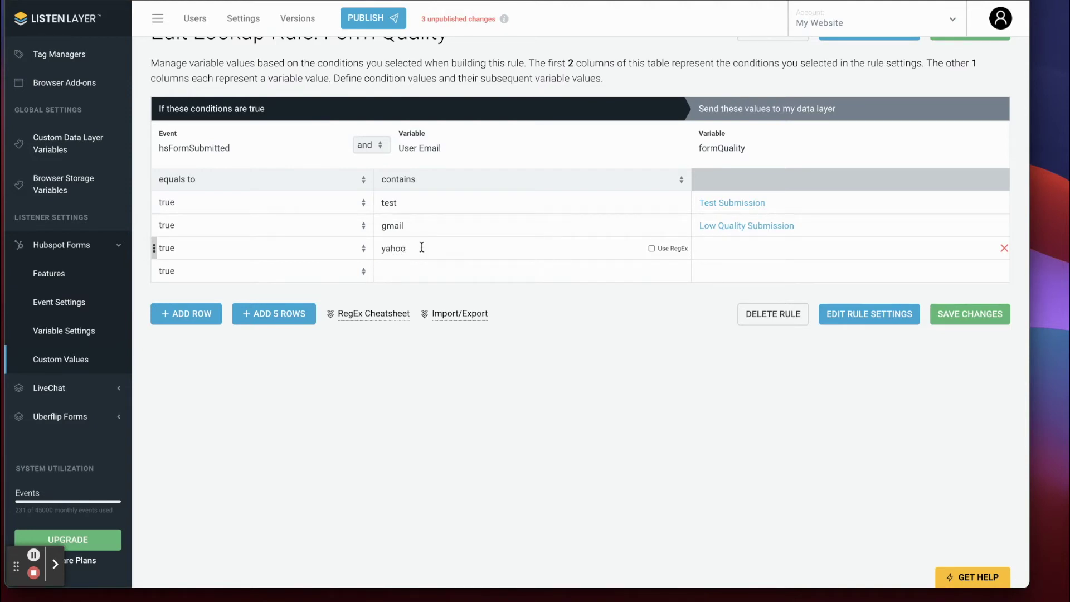
pyautogui.tripleClick(732, 230)
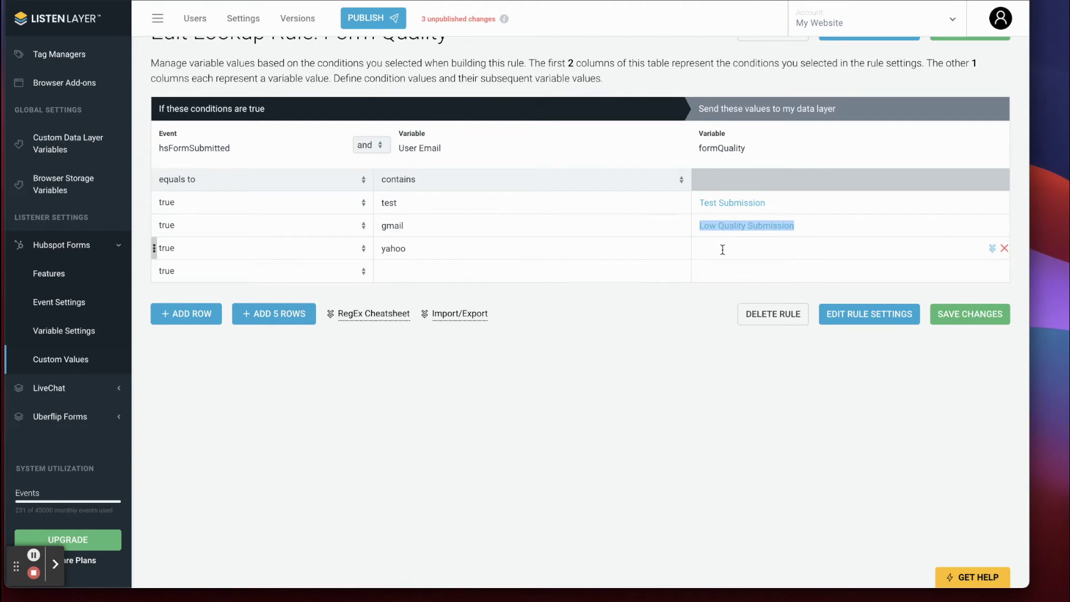
pyautogui.hotkey('ctrl', 'c')
pyautogui.click(723, 250)
pyautogui.hotkey('ctrl', 'v')
pyautogui.click(438, 271)
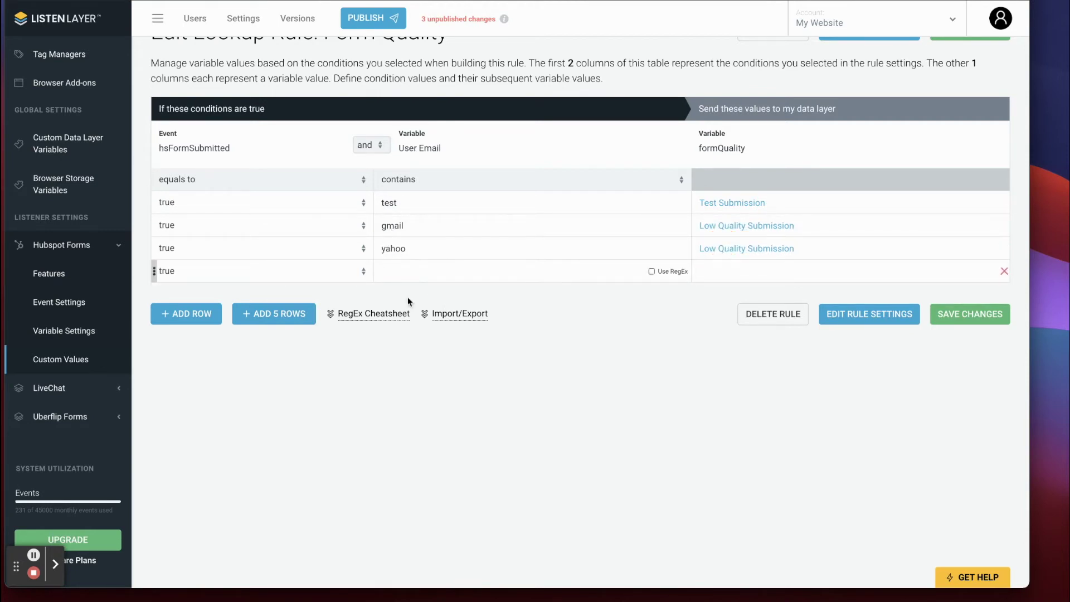
# Copy the (.*?) pattern from the RegEx cheatsheet into the fourth row's contains cell.
pyautogui.click(382, 318)
pyautogui.moveTo(350, 342); pyautogui.dragTo(331, 339)
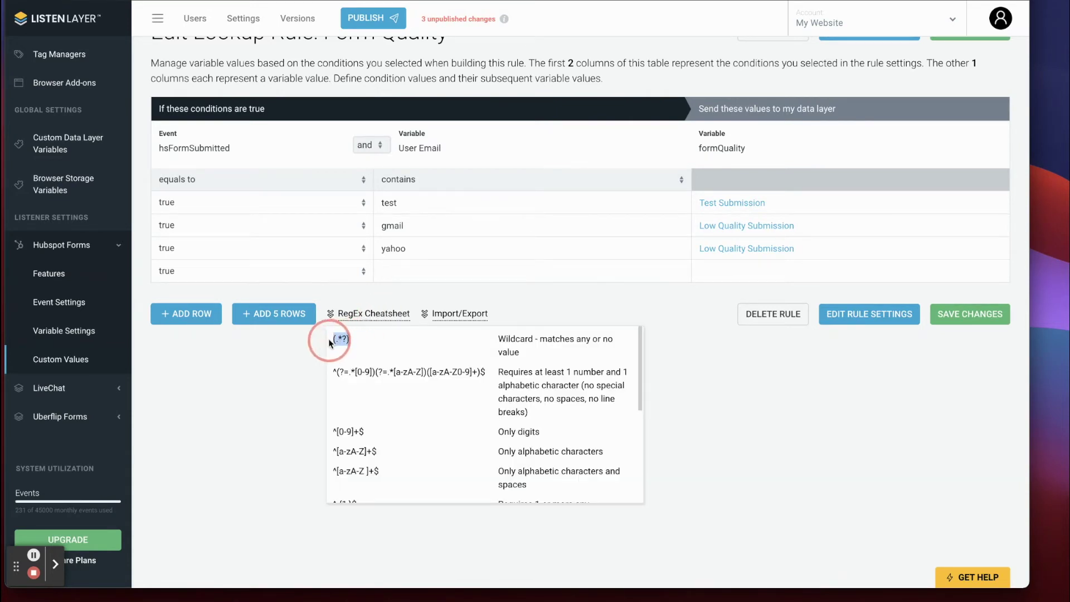
pyautogui.rightClick(337, 340)
pyautogui.click(350, 369)
pyautogui.click(407, 271)
pyautogui.rightClick(392, 272)
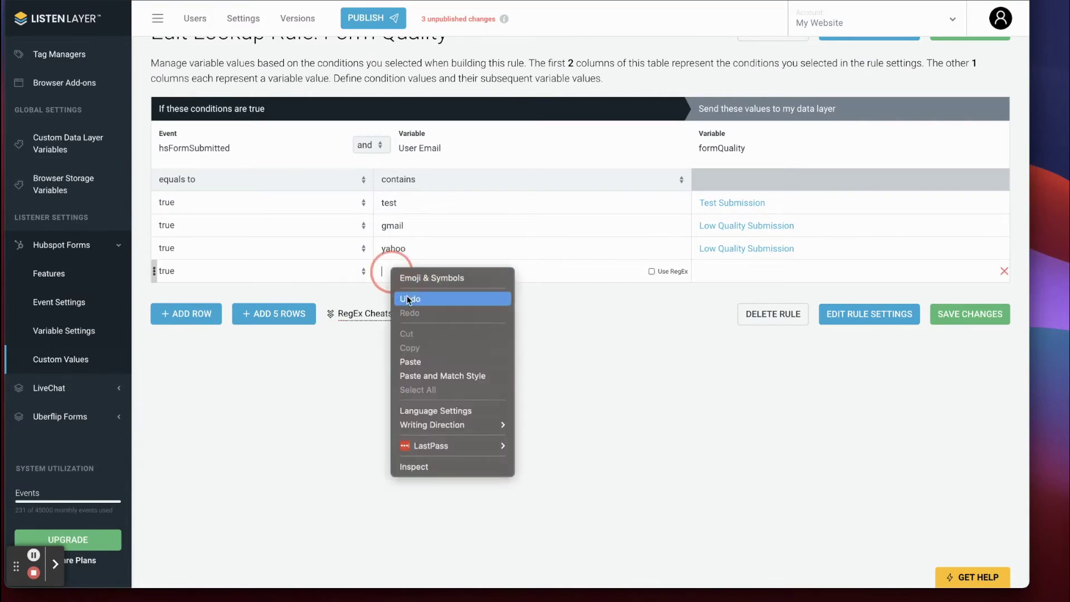
pyautogui.click(412, 361)
# Enable Use RegEx on the fourth row and set its value to Normal Quality Submission.
pyautogui.click(652, 272)
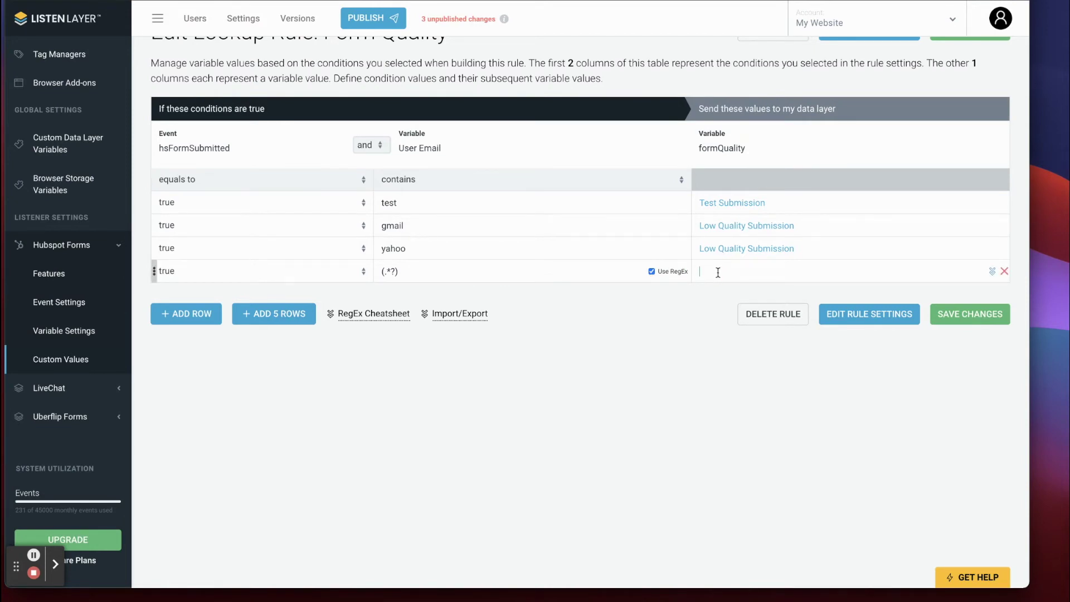
pyautogui.write('Mp')
pyautogui.press('BackSpace')
pyautogui.write('ormal Quality Submission')
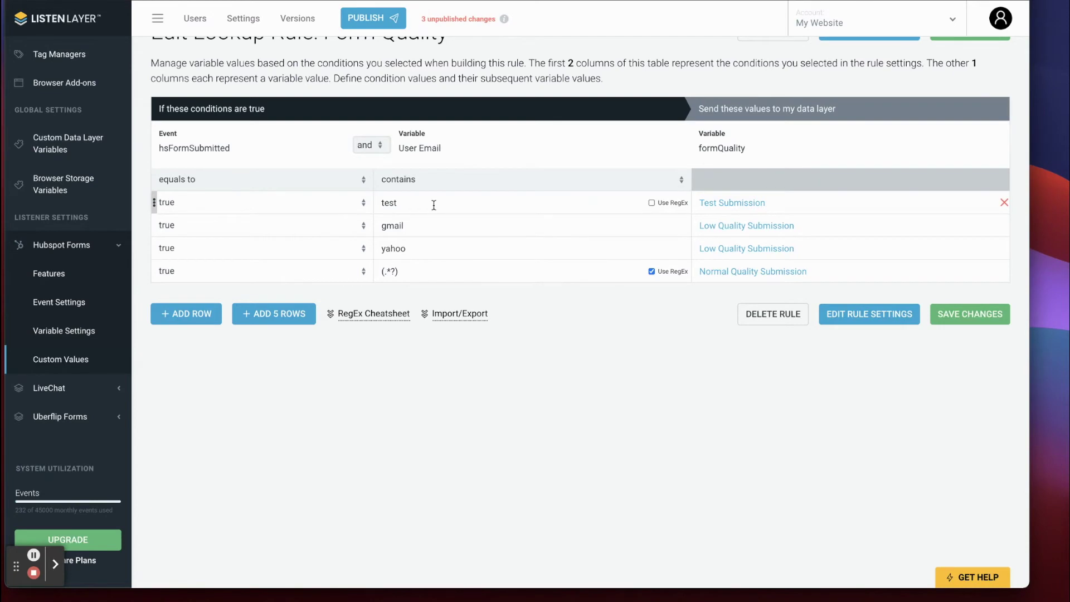
pyautogui.moveTo(756, 203); pyautogui.dragTo(765, 203)
pyautogui.click(660, 356)
pyautogui.moveTo(746, 150); pyautogui.dragTo(695, 131)
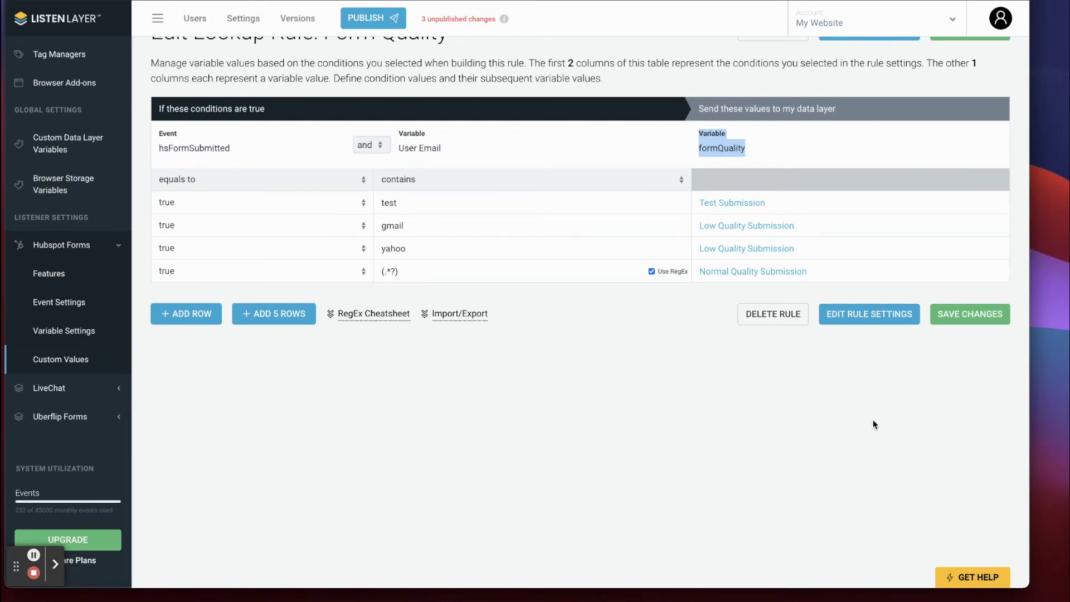
pyautogui.click(972, 319)
pyautogui.click(667, 396)
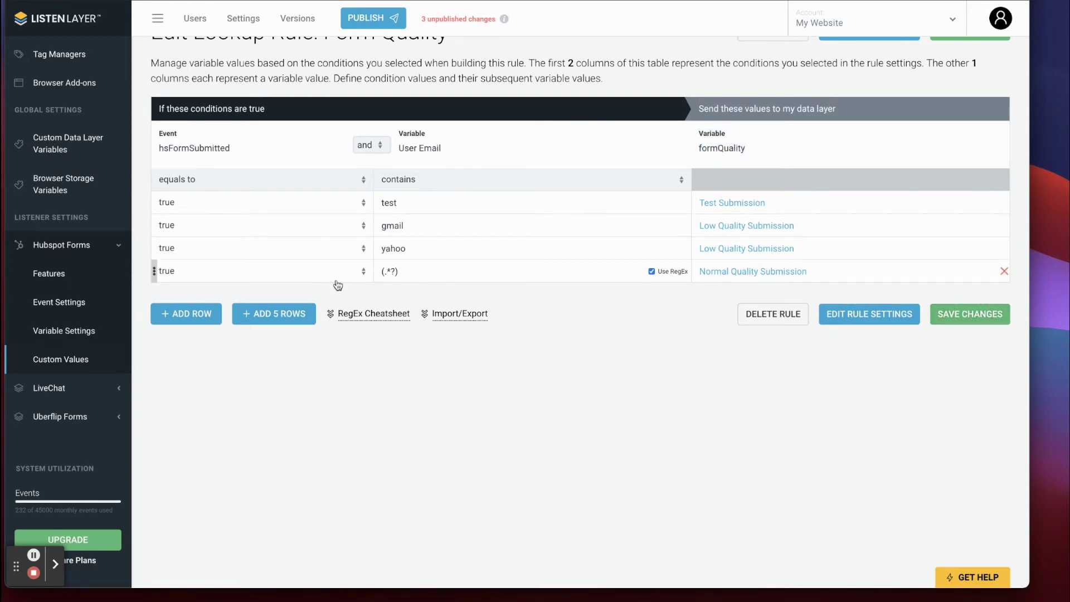
pyautogui.moveTo(411, 272); pyautogui.dragTo(358, 274)
pyautogui.click(728, 271)
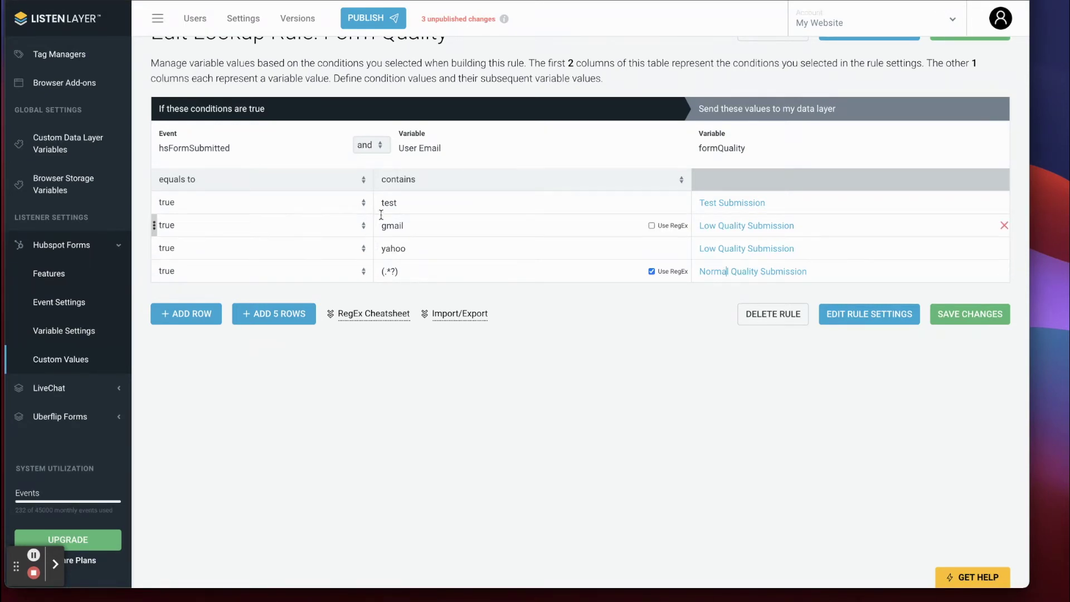
pyautogui.click(747, 271)
pyautogui.click(955, 316)
# Save the table changes and publish a new version named 'FormM Quality'.
pyautogui.click(483, 363)
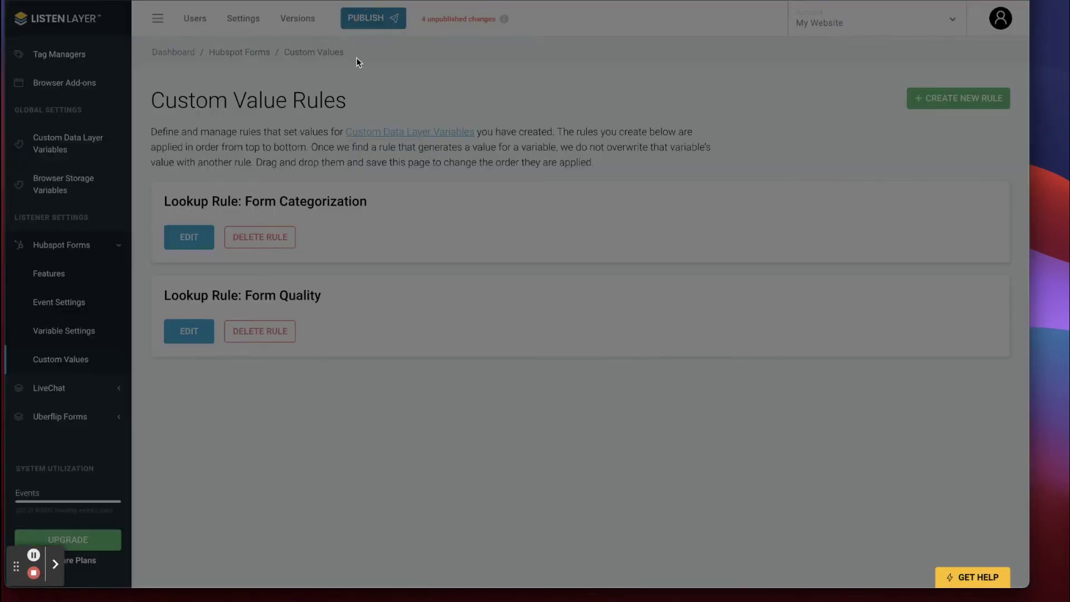
pyautogui.click(409, 137)
pyautogui.write('FormM Q')
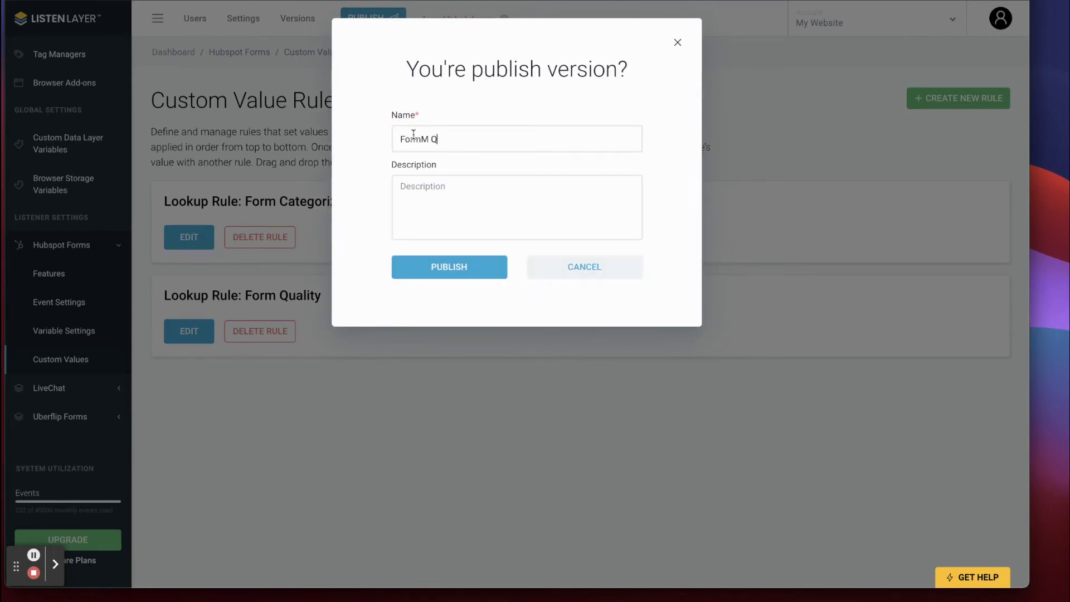
pyautogui.write('uality')
pyautogui.click(444, 275)
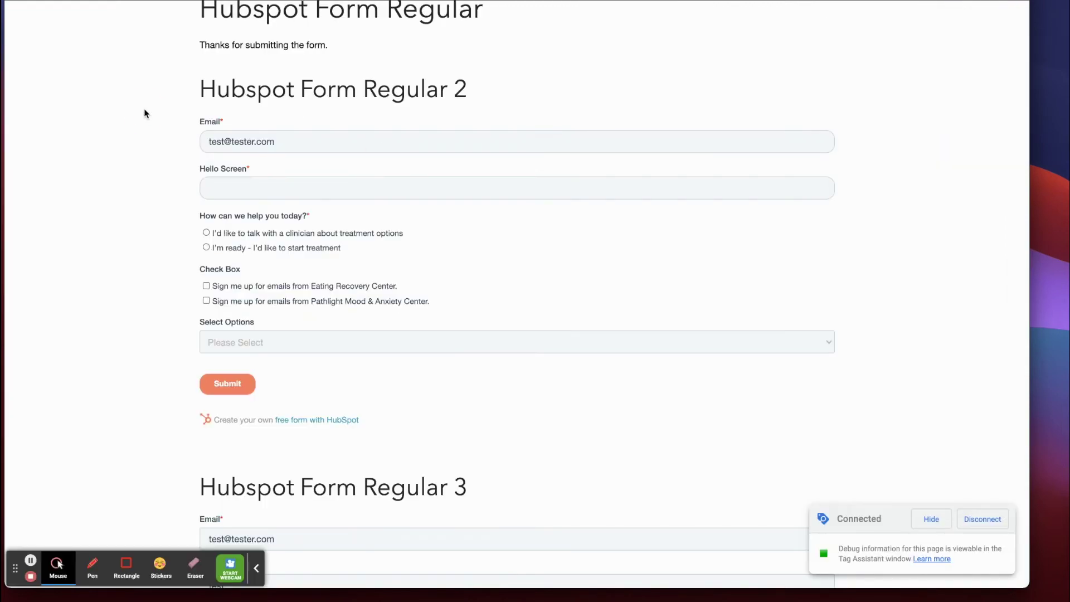
# Open DevTools on the HubSpot form page and do an Empty Cache and Hard Reload.
pyautogui.rightClick(142, 108)
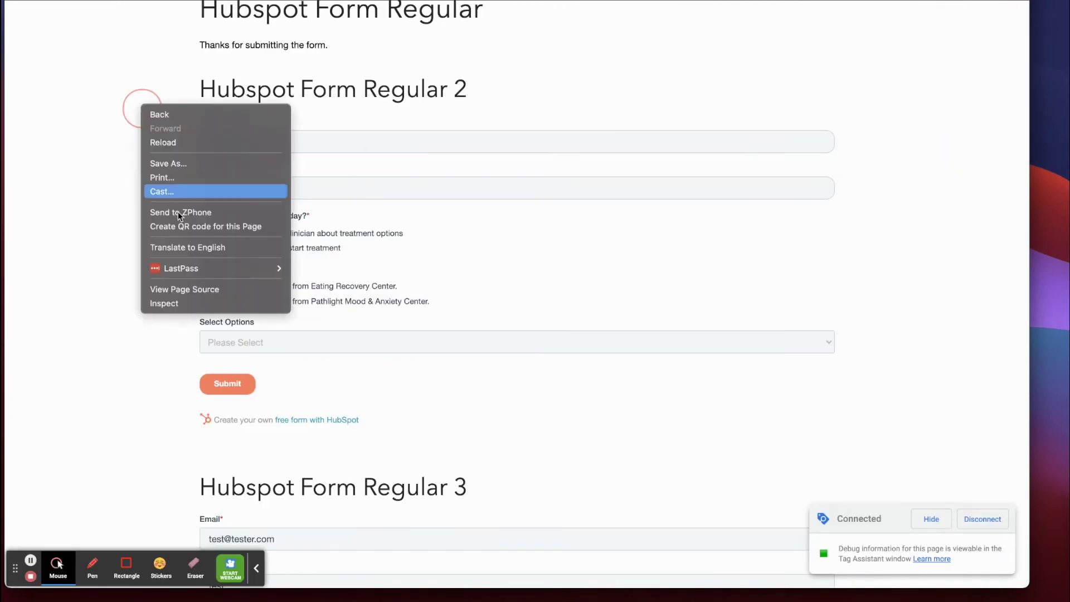
pyautogui.click(173, 305)
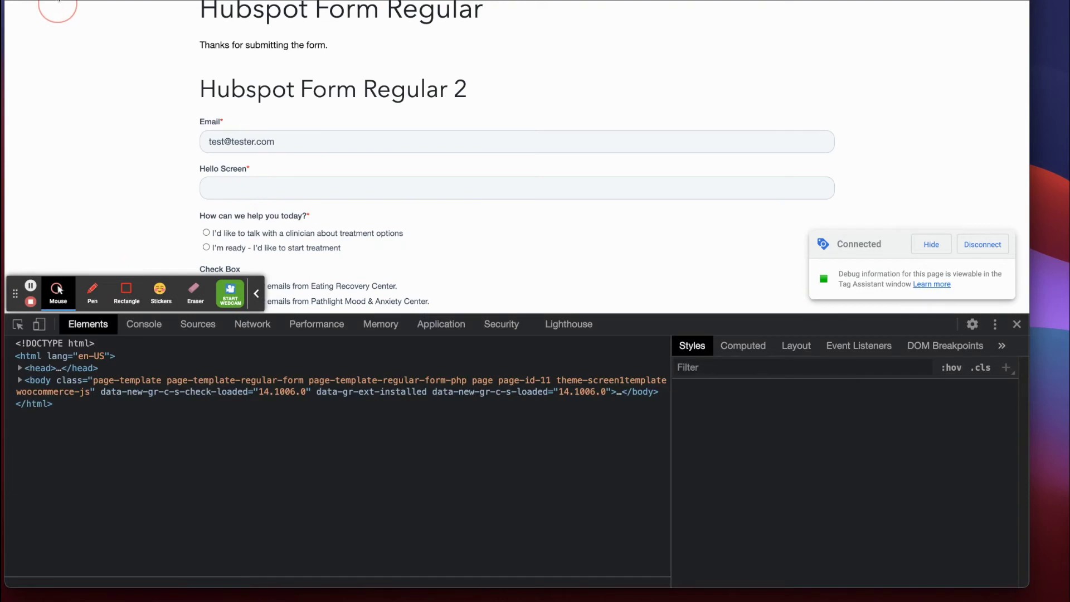
pyautogui.rightClick(58, 1)
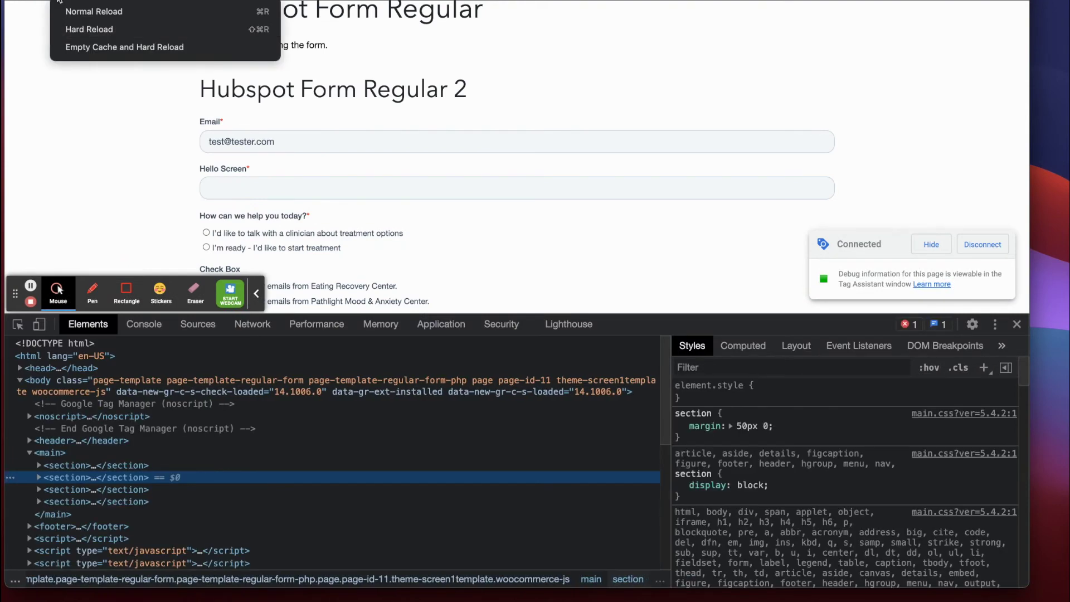
pyautogui.click(92, 47)
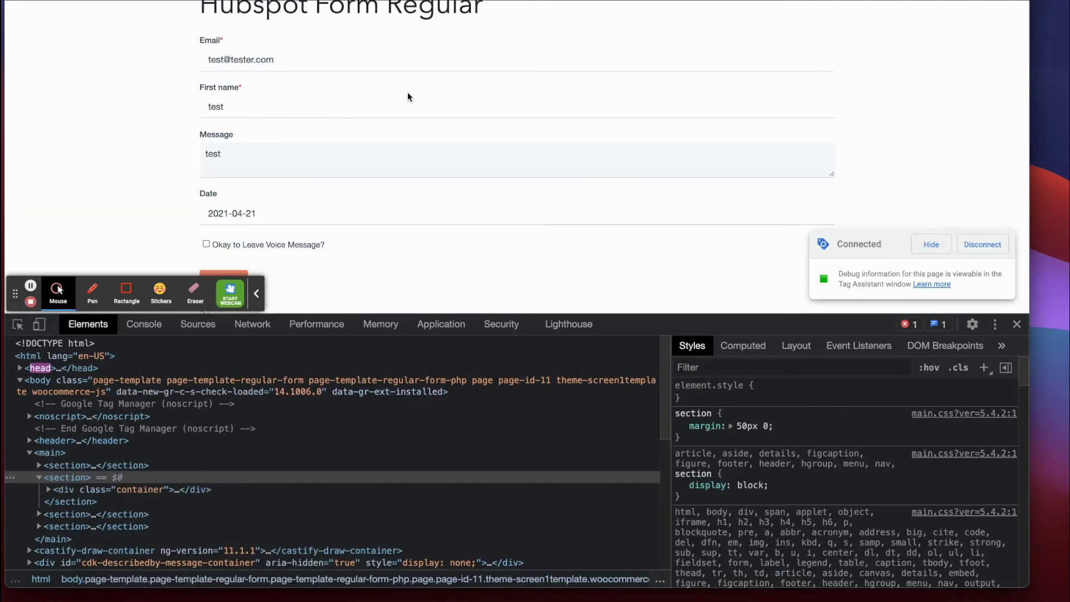
pyautogui.hotkey('ctrl', 'Tab')
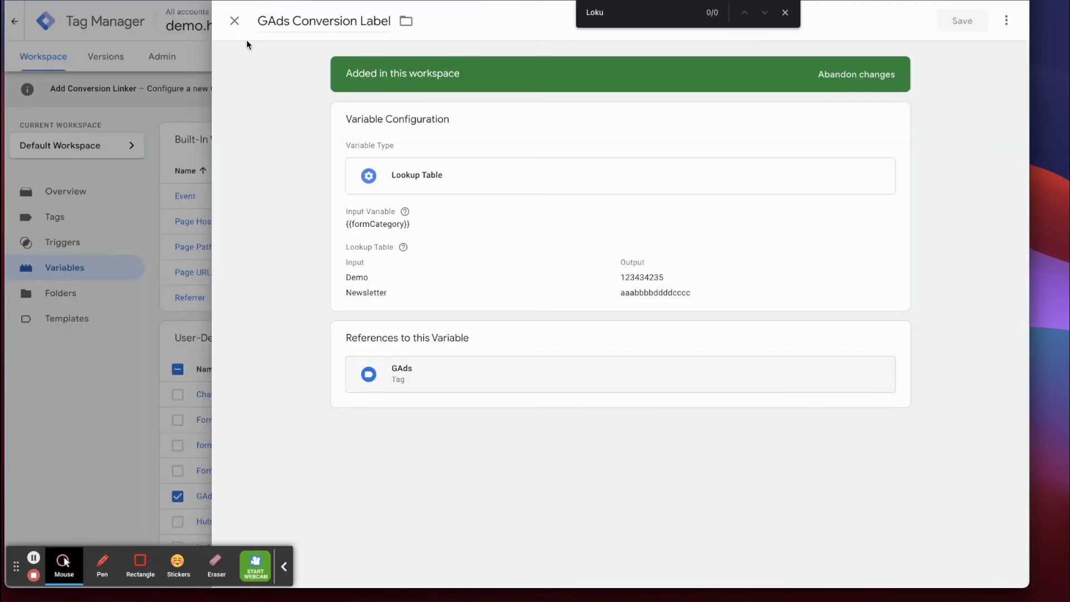
# Close the GAds Conversion Label variable editor and find bar, then start GTM Preview mode.
pyautogui.click(235, 20)
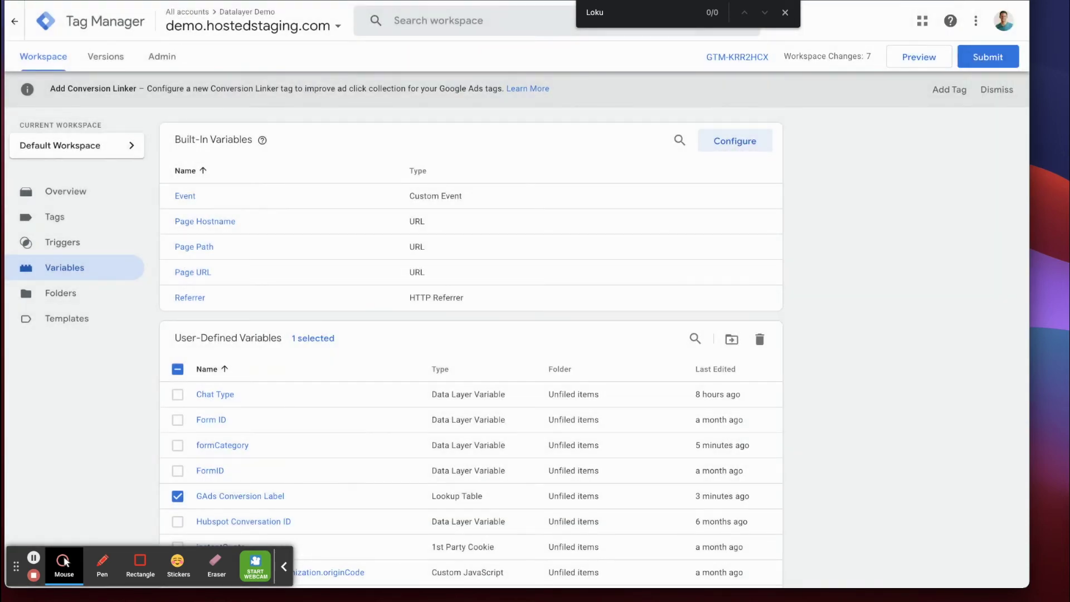
pyautogui.click(785, 12)
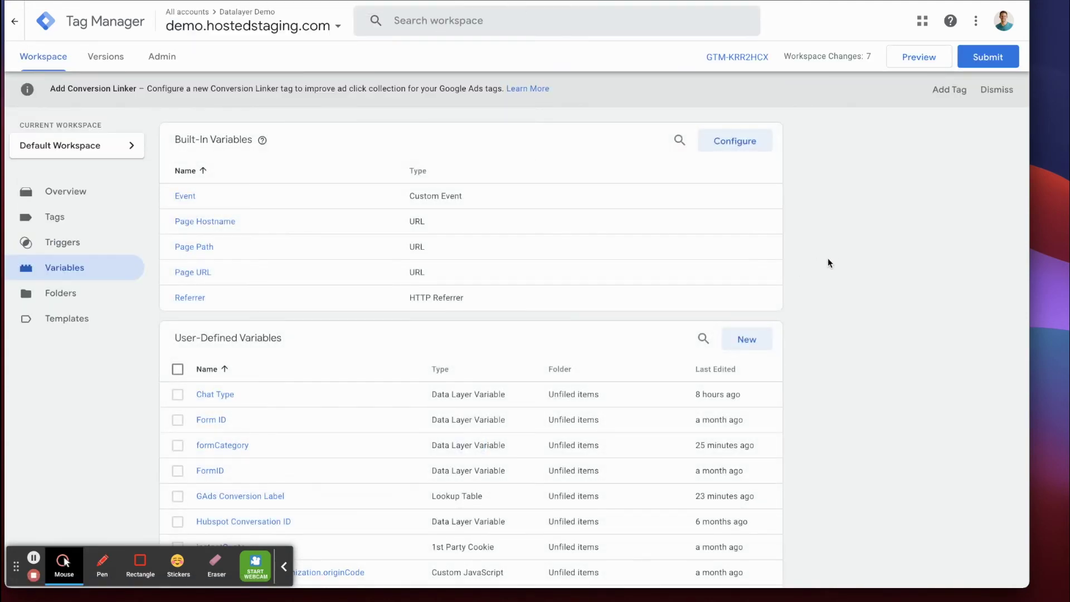
pyautogui.click(916, 57)
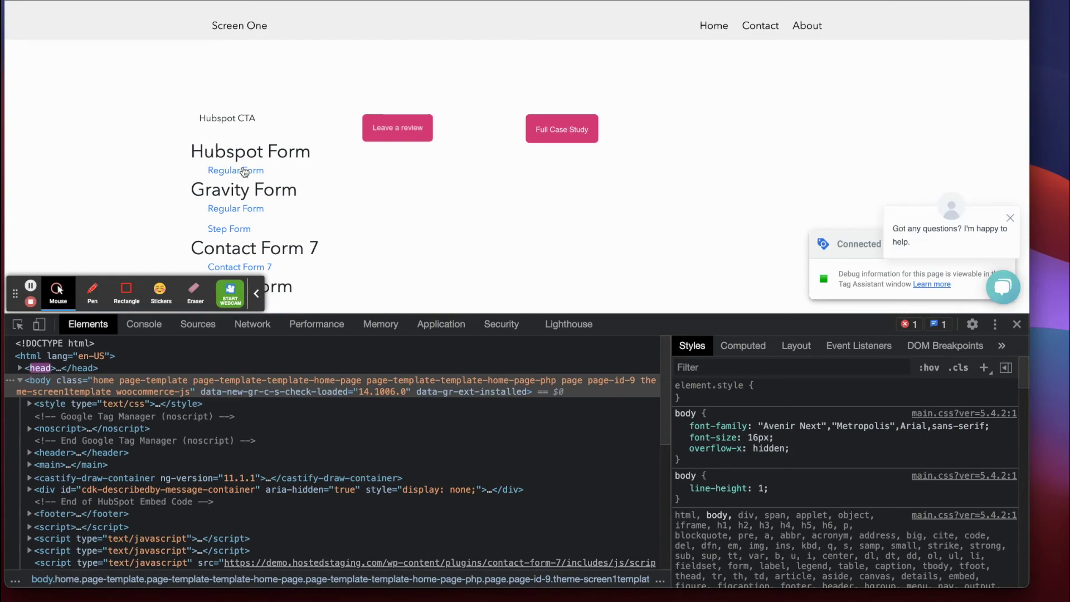
# Confirm the Tag Assistant connection and open the HubSpot Regular Form page on the demo site.
pyautogui.click(212, 1)
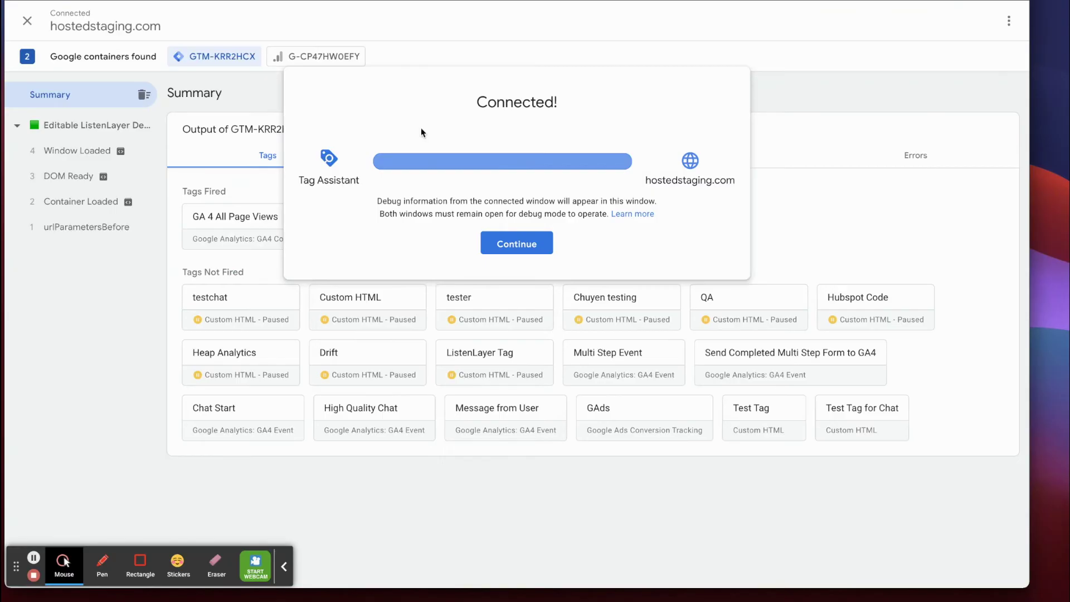
pyautogui.click(525, 244)
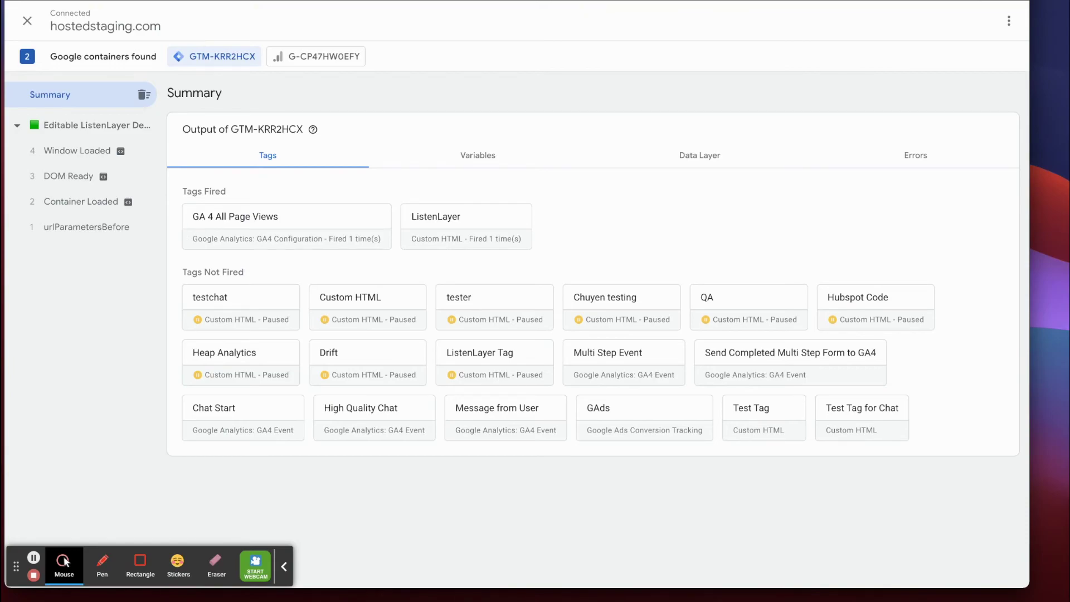
pyautogui.click(334, 2)
pyautogui.click(237, 175)
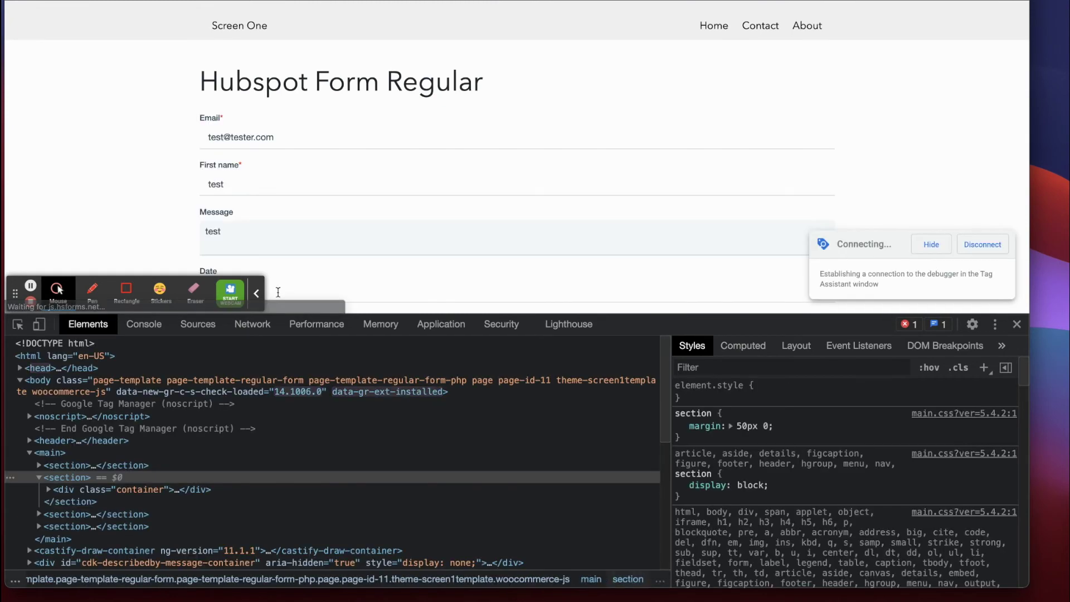
# Show the DevTools console with hsFormLoaded events and shrink the DevTools panel.
pyautogui.click(256, 293)
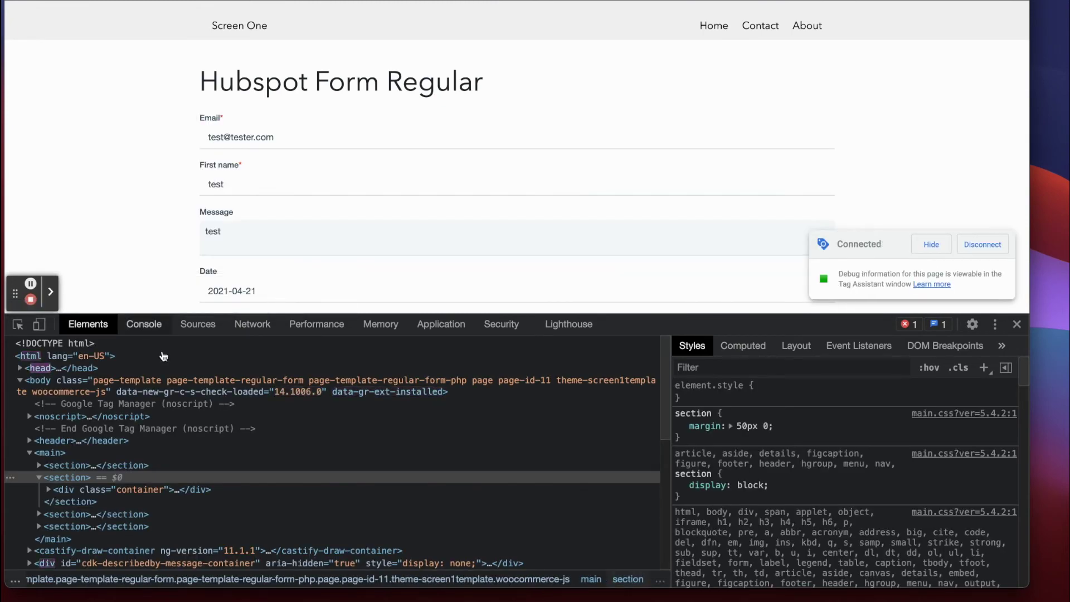
pyautogui.click(143, 324)
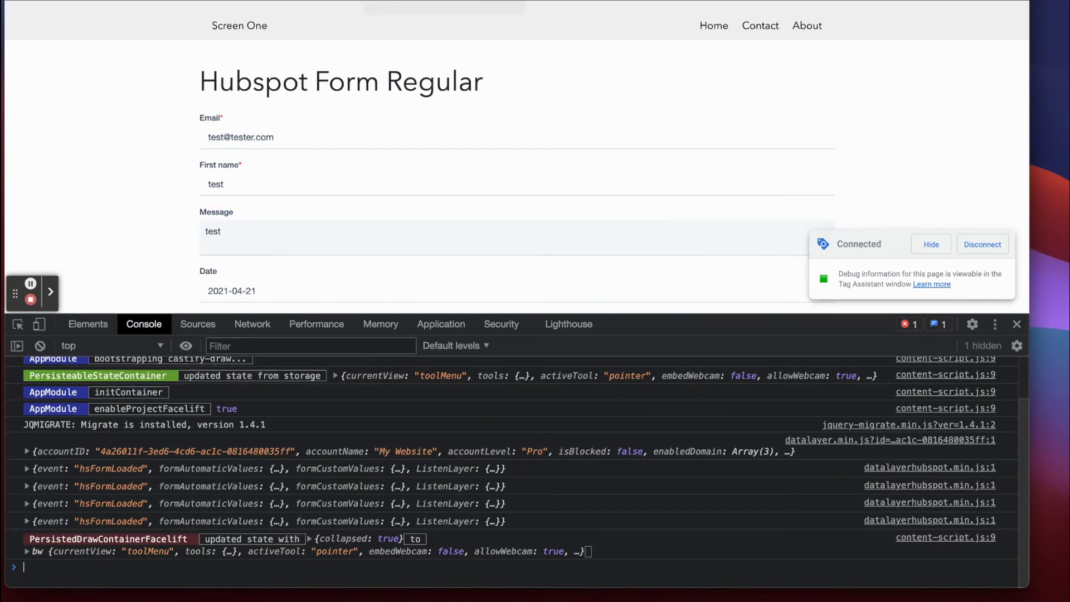
pyautogui.click(384, 0)
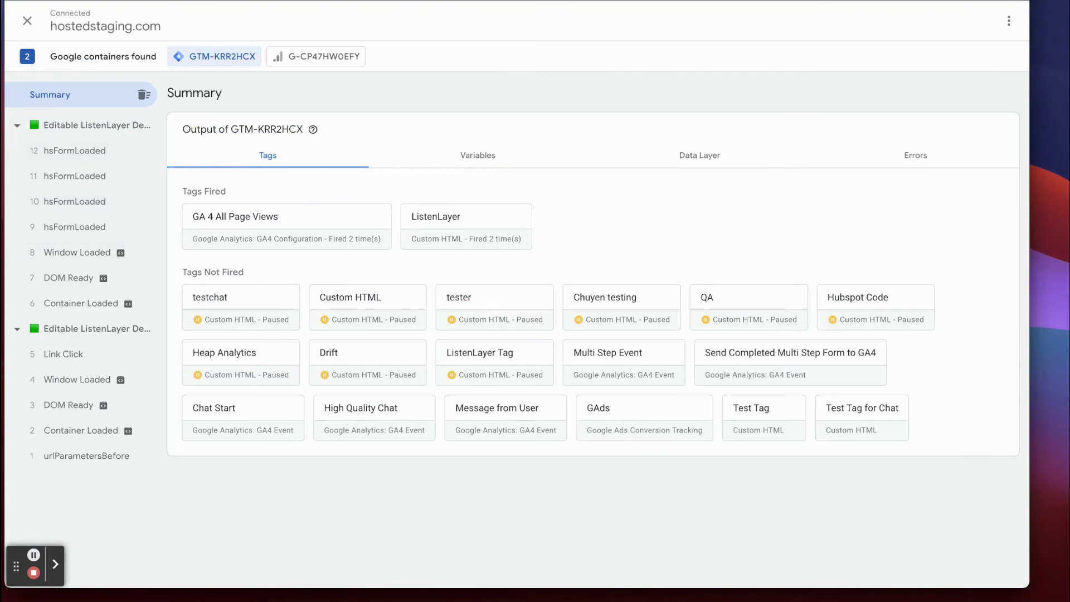
pyautogui.hotkey('ctrl', 'Tab')
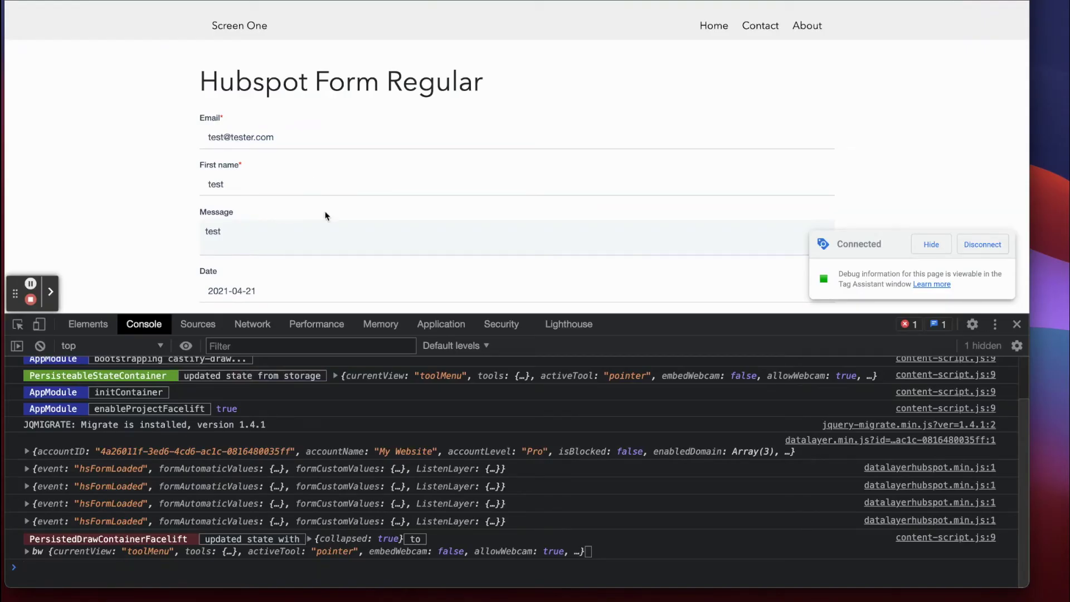
pyautogui.moveTo(774, 323); pyautogui.dragTo(772, 385)
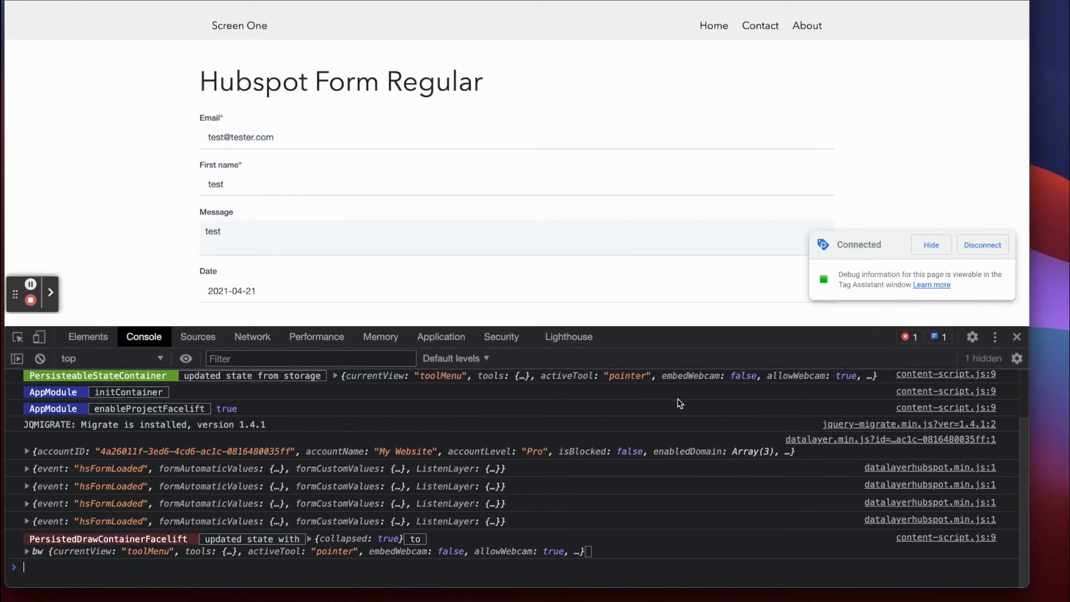
pyautogui.scroll(-2, 311, 149)
# Submit the Regular Form and expand the hsFormSubmitted event's full data layer push in Tag Assistant.
pyautogui.click(223, 318)
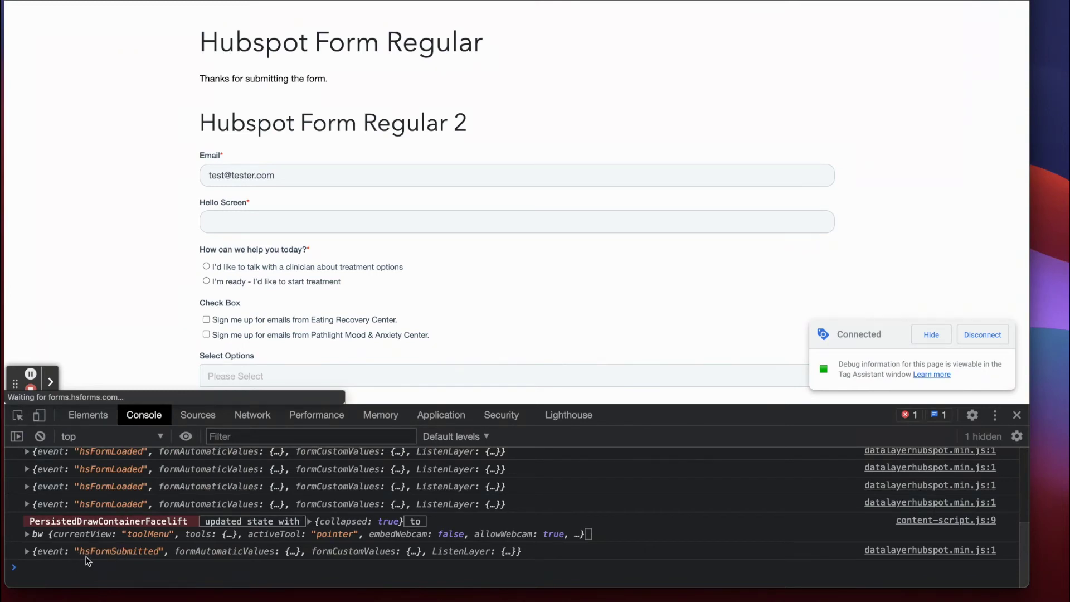
pyautogui.hotkey('ctrl', 'shift', 'Tab')
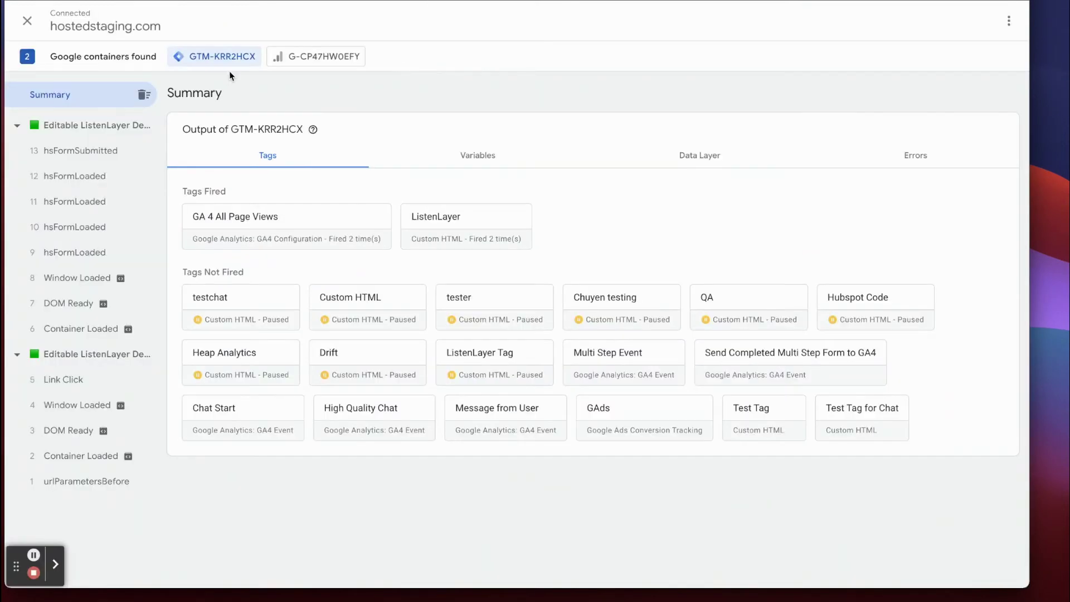
pyautogui.click(75, 153)
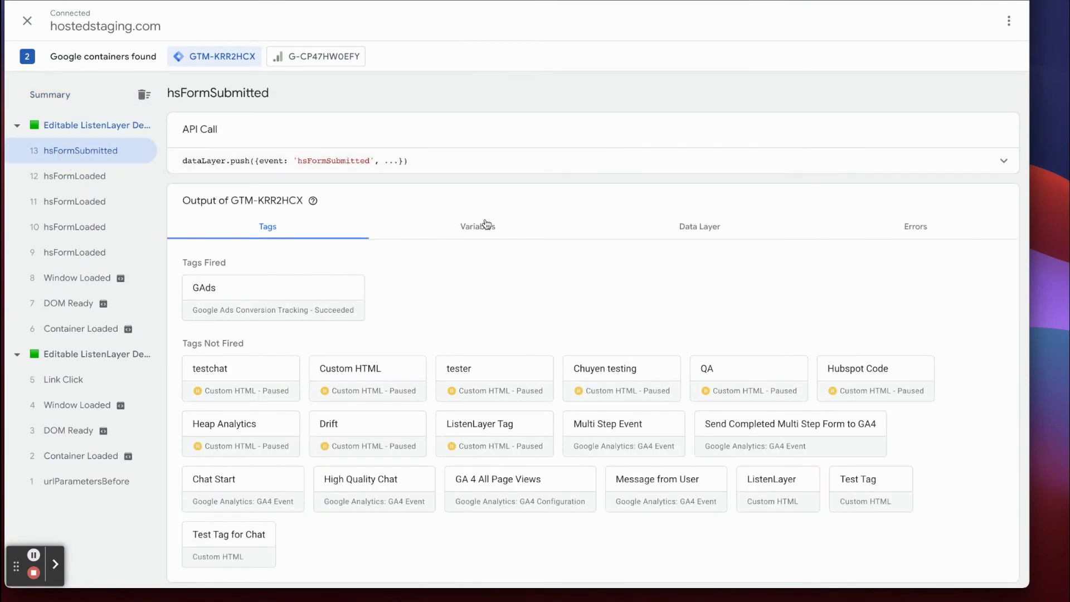
pyautogui.click(963, 164)
pyautogui.scroll(-8, 517, 271)
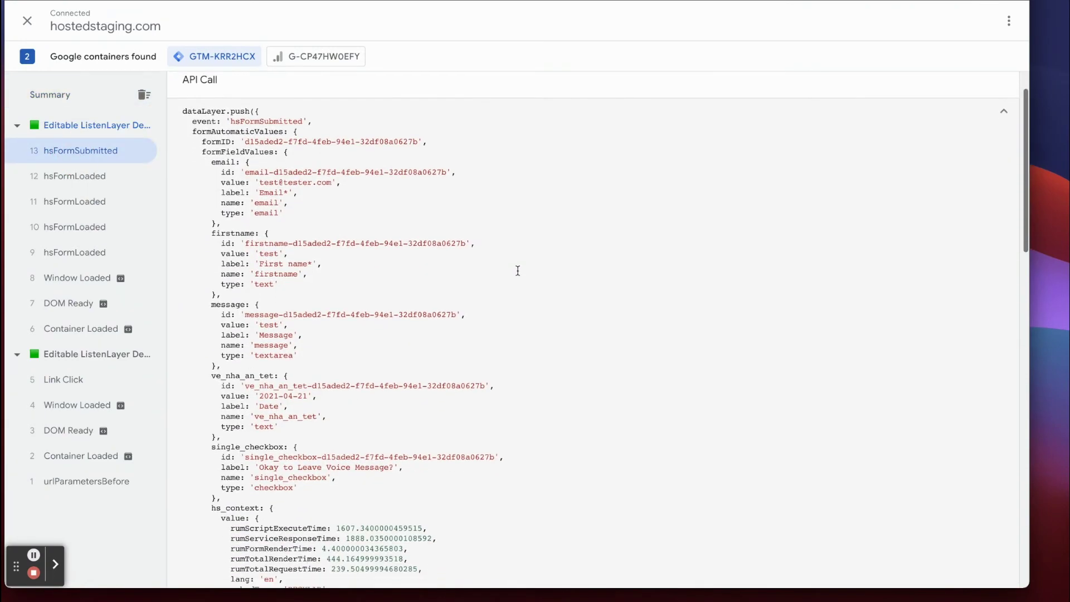
pyautogui.scroll(-5, 516, 269)
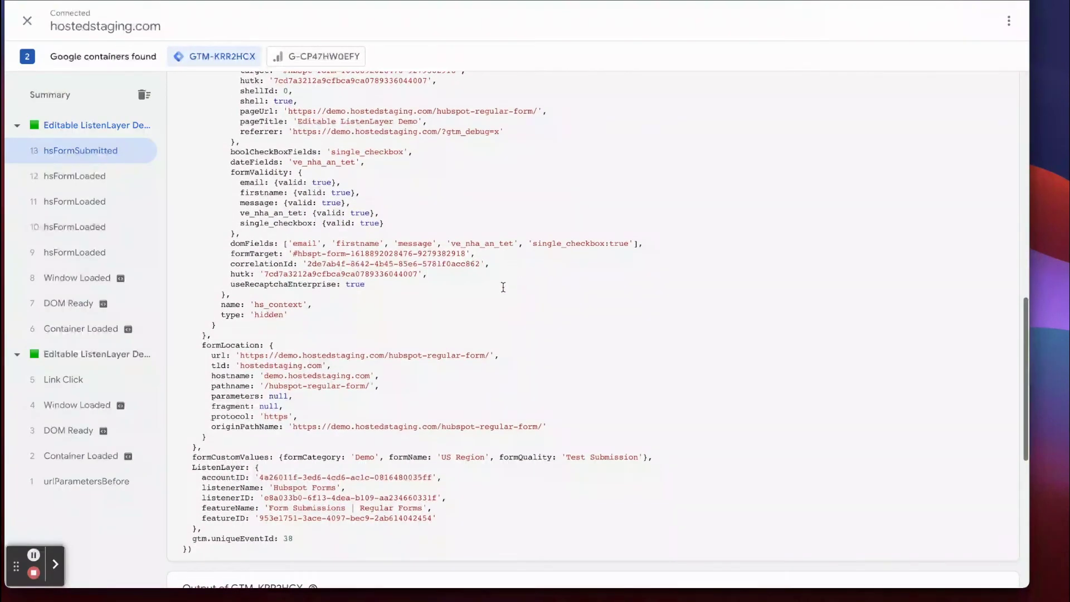
# Highlight formCategory 'Demo' and formQuality 'Test Submission' inside formCustomValues.
pyautogui.moveTo(194, 457); pyautogui.dragTo(345, 459)
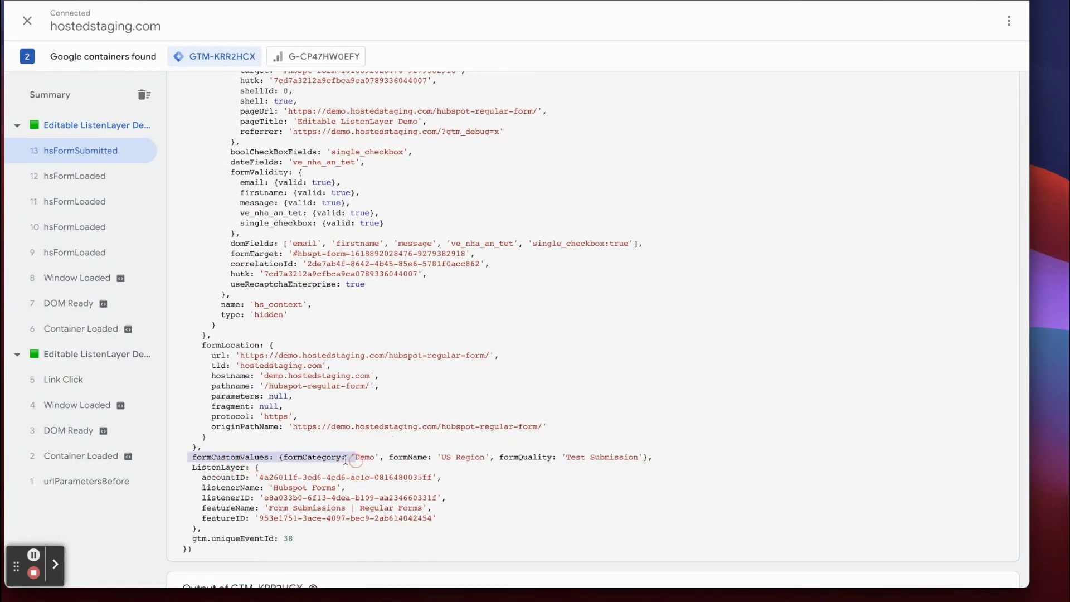
pyautogui.click(302, 456)
pyautogui.moveTo(278, 457); pyautogui.dragTo(494, 457)
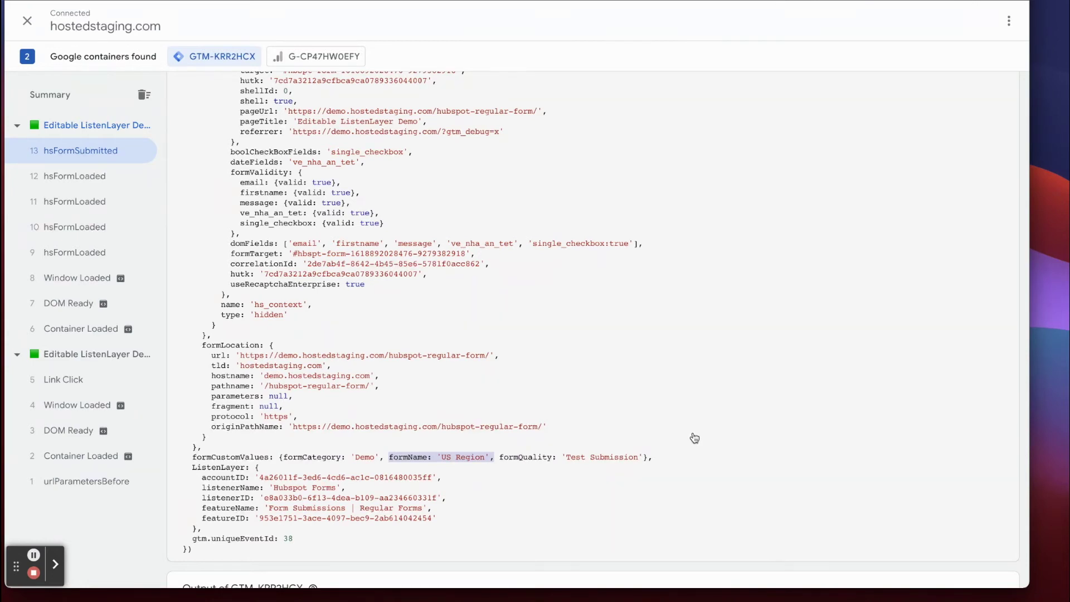
pyautogui.moveTo(501, 457); pyautogui.dragTo(651, 459)
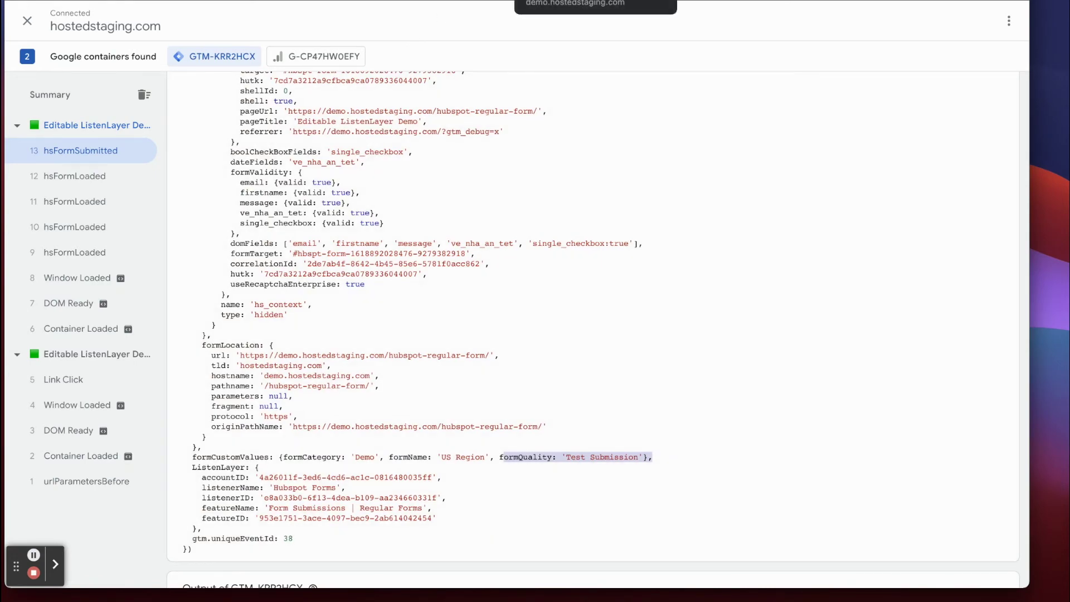
pyautogui.scroll(7, 329, 249)
pyautogui.scroll(6, 308, 256)
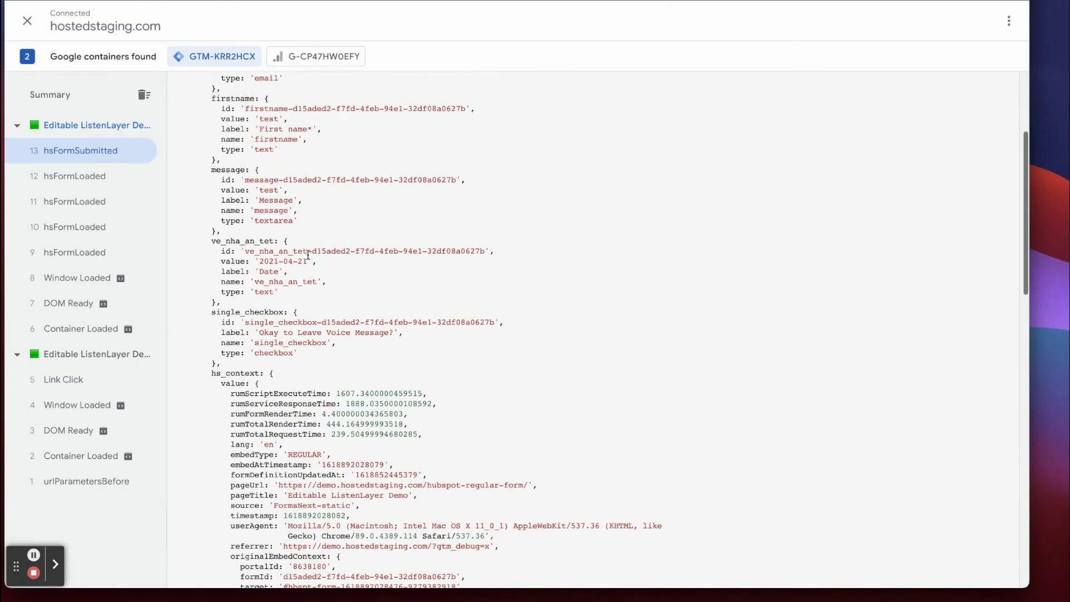
pyautogui.moveTo(264, 231); pyautogui.dragTo(325, 229)
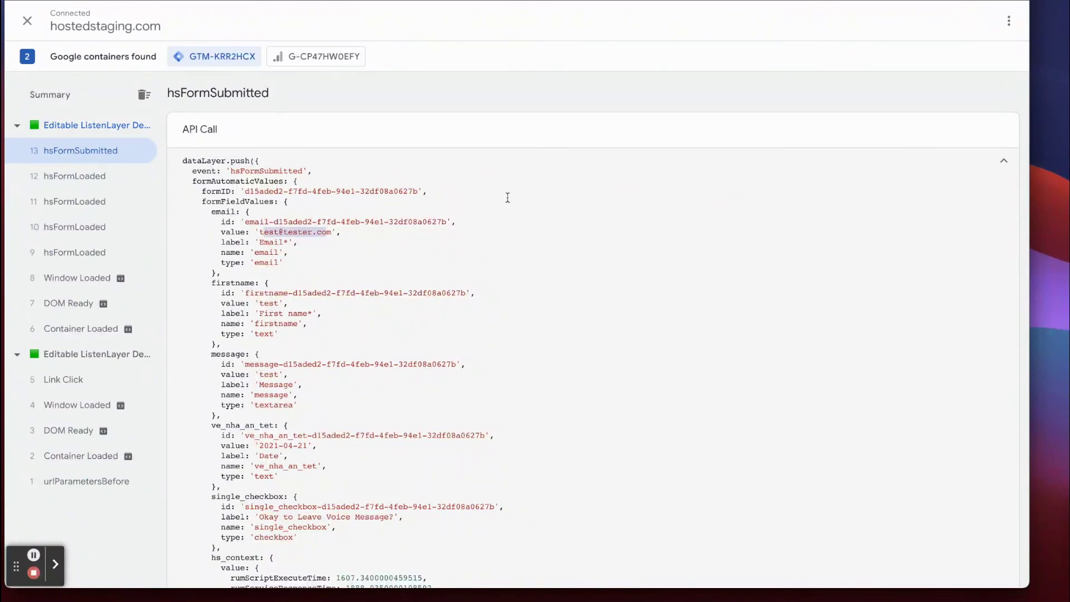
pyautogui.scroll(-20, 501, 185)
pyautogui.scroll(5, 524, 366)
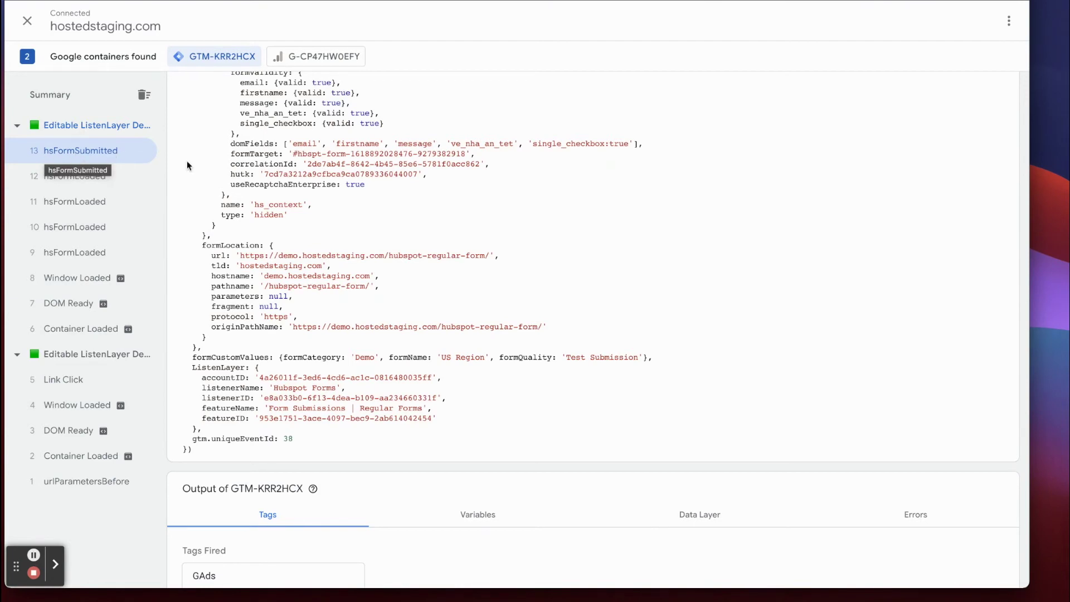
pyautogui.scroll(2, 309, 183)
pyautogui.scroll(-1, 317, 193)
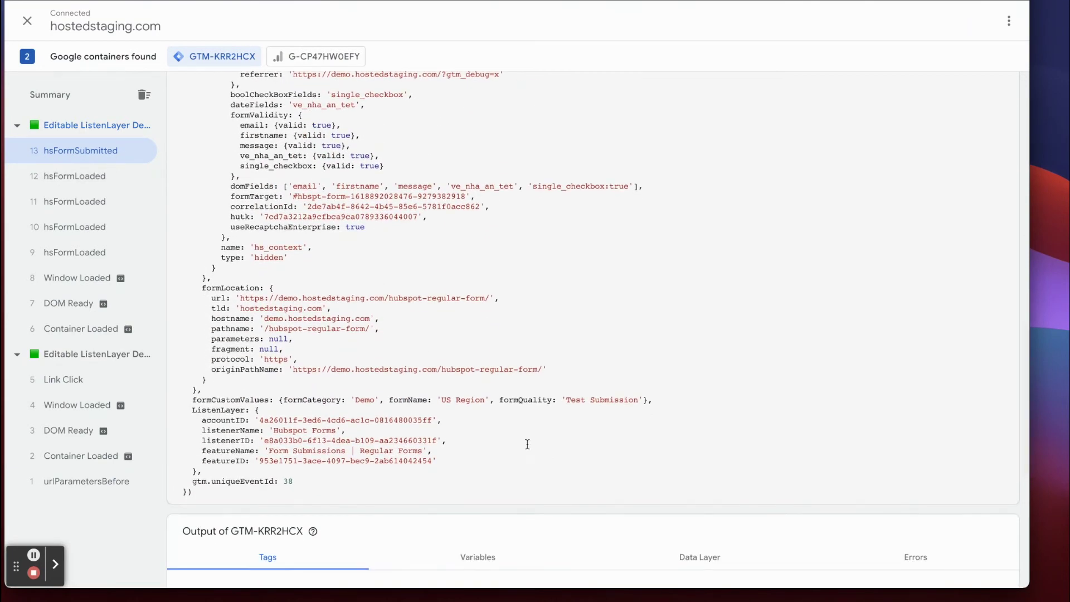
pyautogui.moveTo(499, 399); pyautogui.dragTo(638, 399)
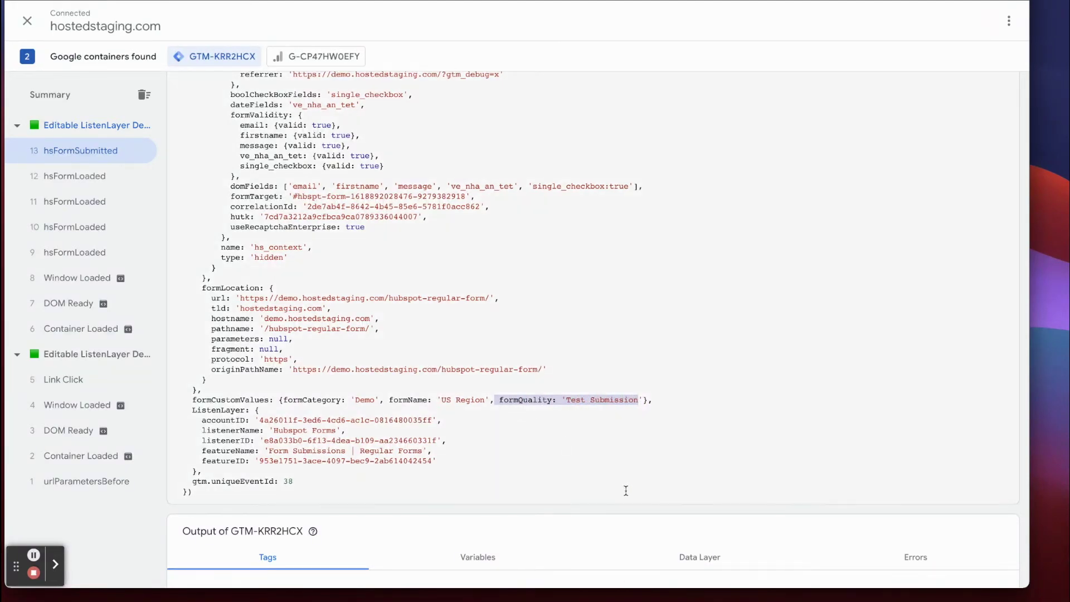
pyautogui.scroll(1, 587, 468)
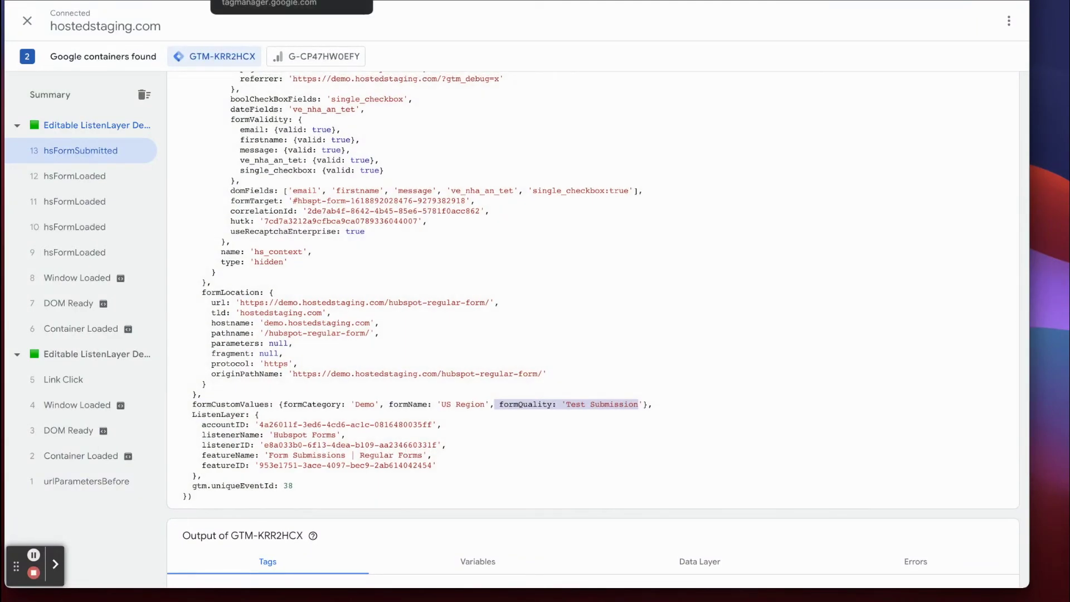
pyautogui.click(312, 0)
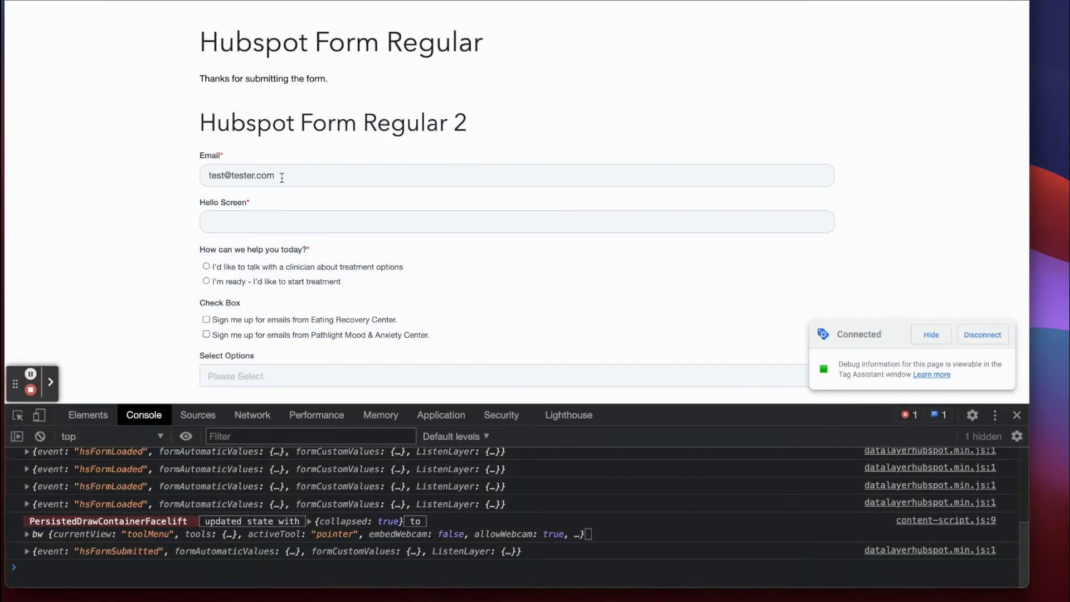
# Change the Regular form's Email domain to yahoo.com and enter 'test' in Hello Screen.
pyautogui.moveTo(279, 176); pyautogui.dragTo(230, 177)
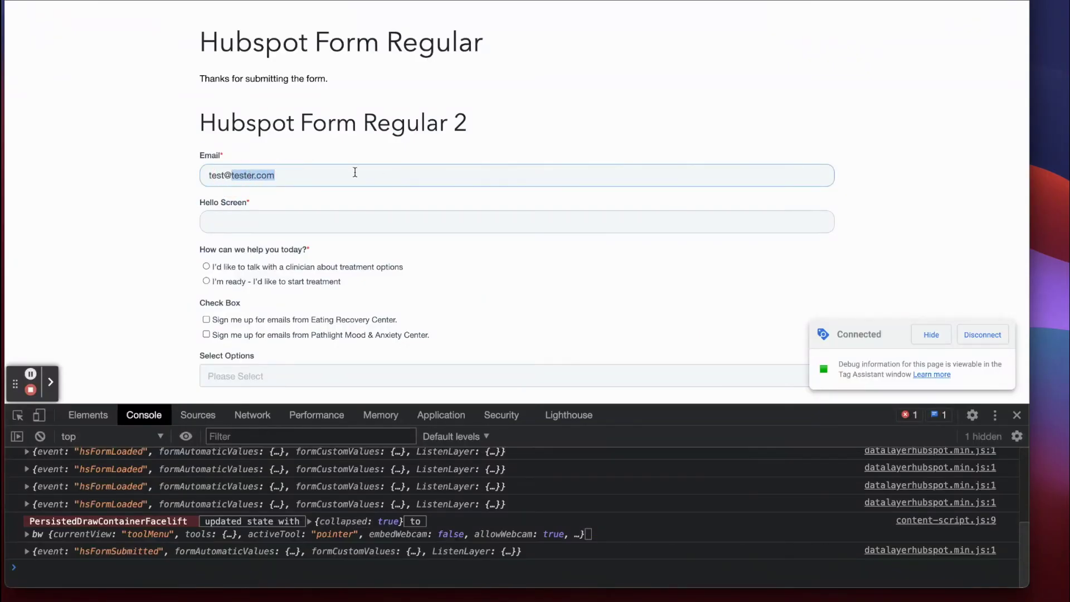
pyautogui.write('yahoo.com')
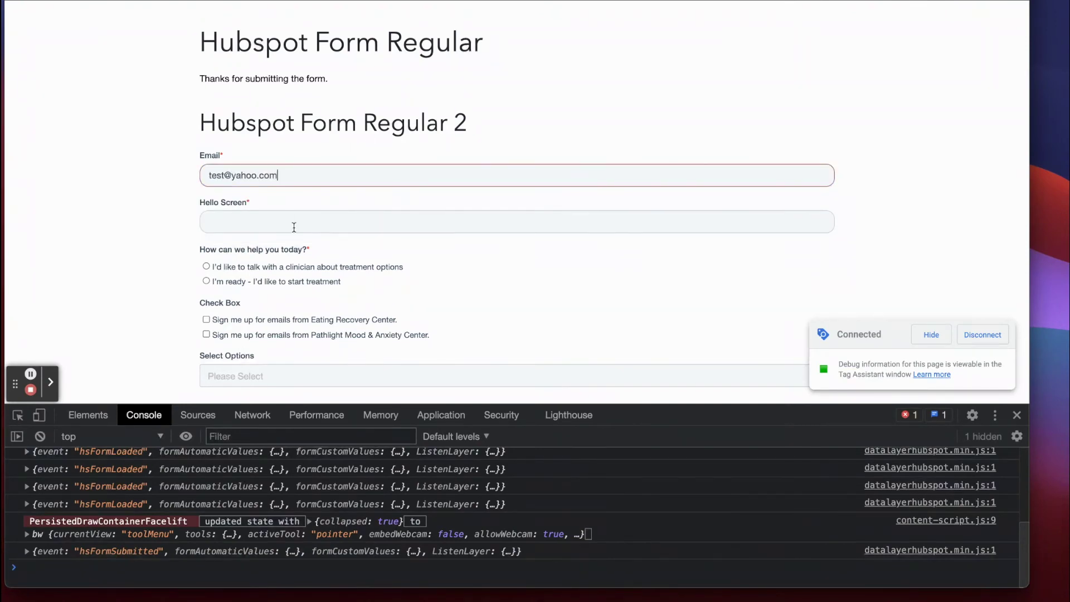
pyautogui.click(284, 226)
pyautogui.write('test')
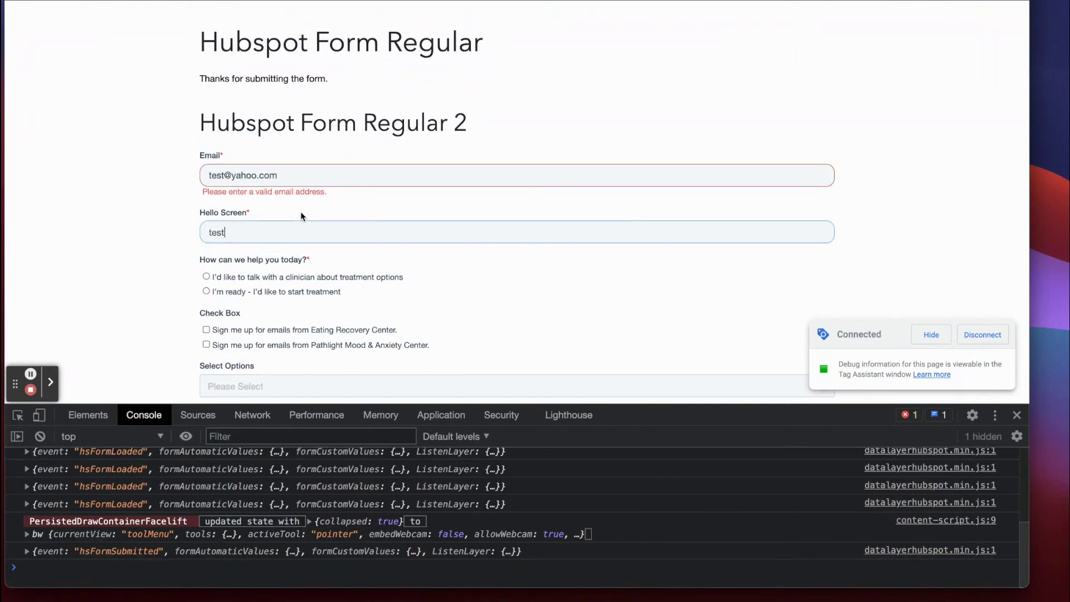
pyautogui.click(294, 173)
pyautogui.scroll(-6, 289, 178)
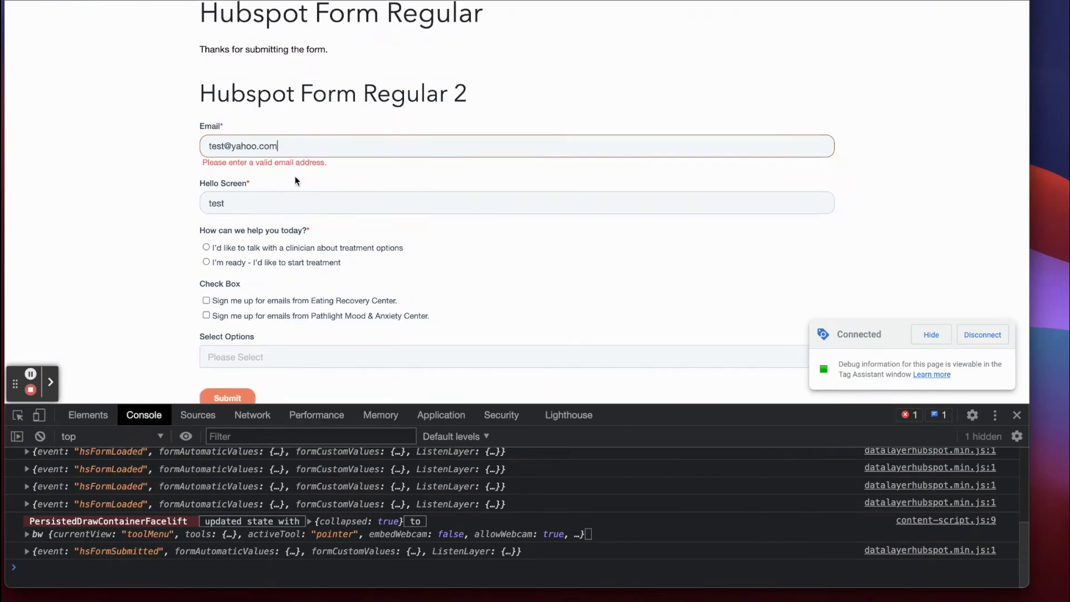
pyautogui.scroll(-7, 269, 232)
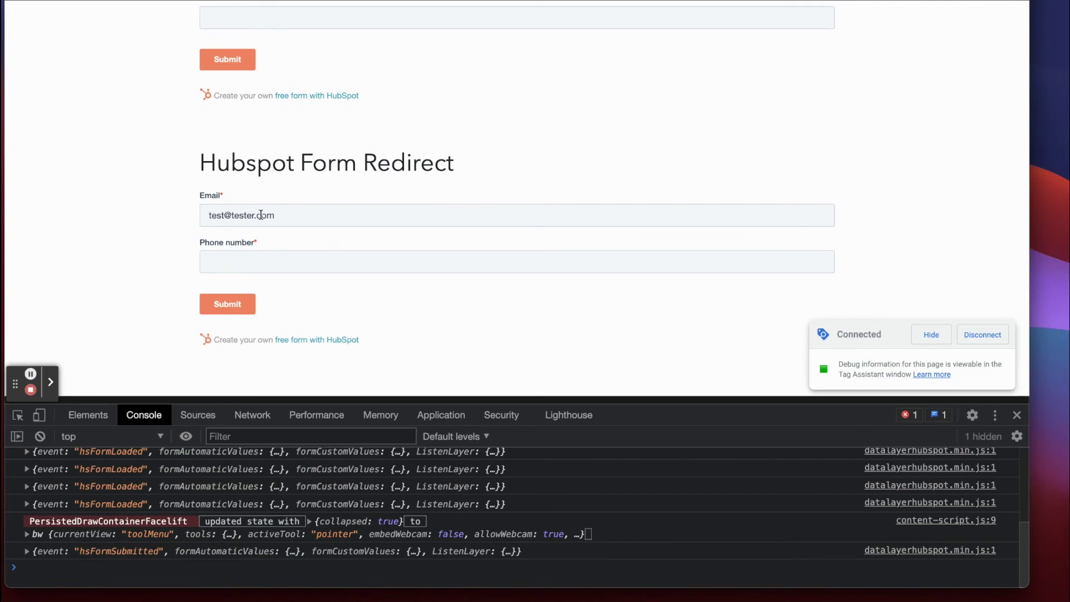
# Enter a yahoo.com email address in the Redirect form, then reload the demo page.
pyautogui.moveTo(230, 215); pyautogui.dragTo(338, 206)
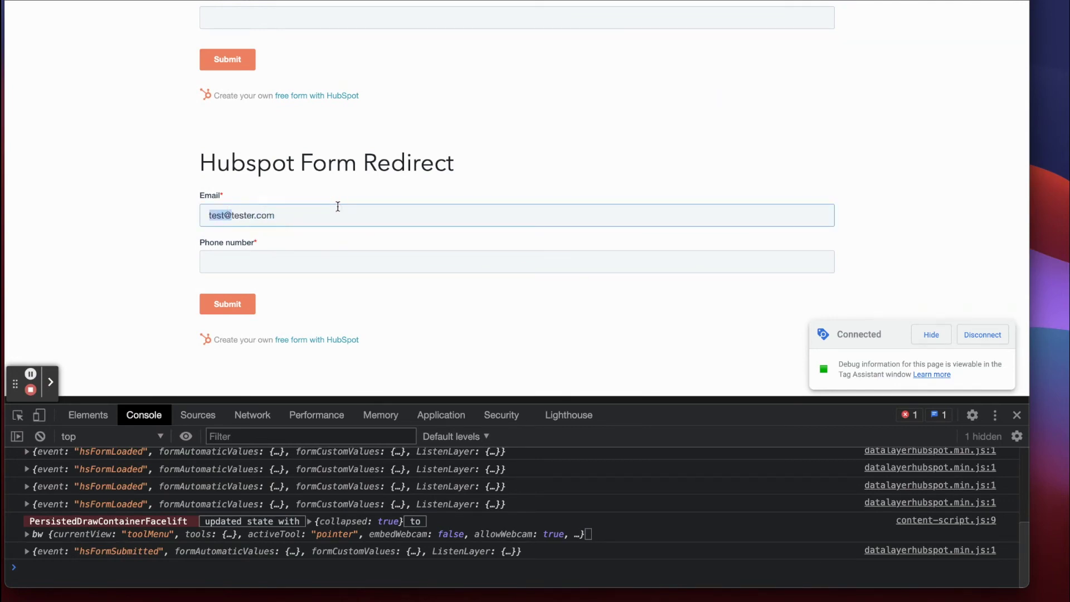
pyautogui.write('yahoo')
pyautogui.press('super+a')
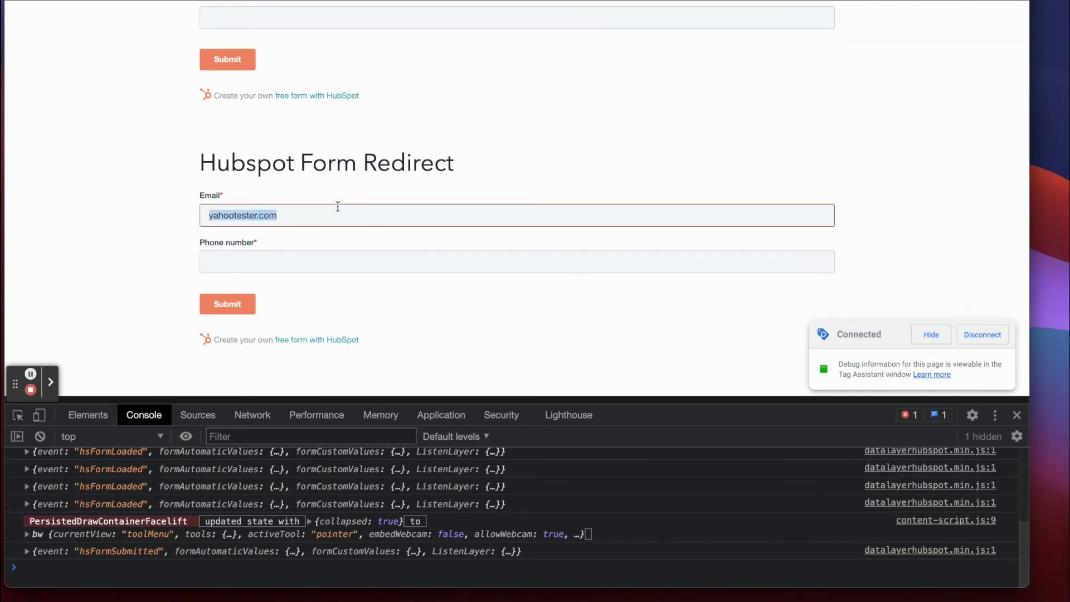
pyautogui.press('BackSpace')
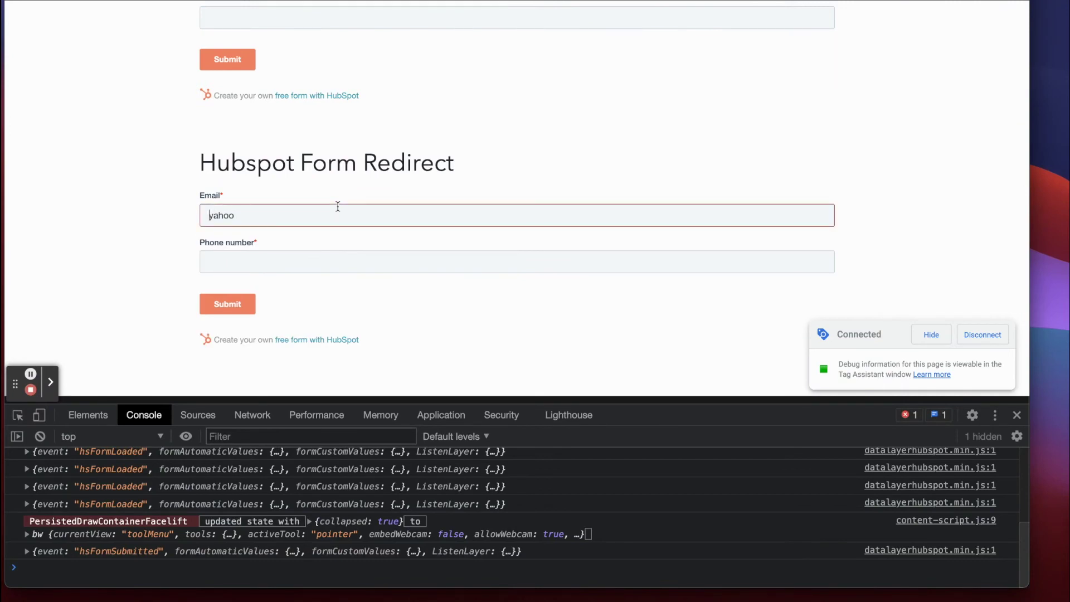
pyautogui.press('Right')
pyautogui.press('Right')
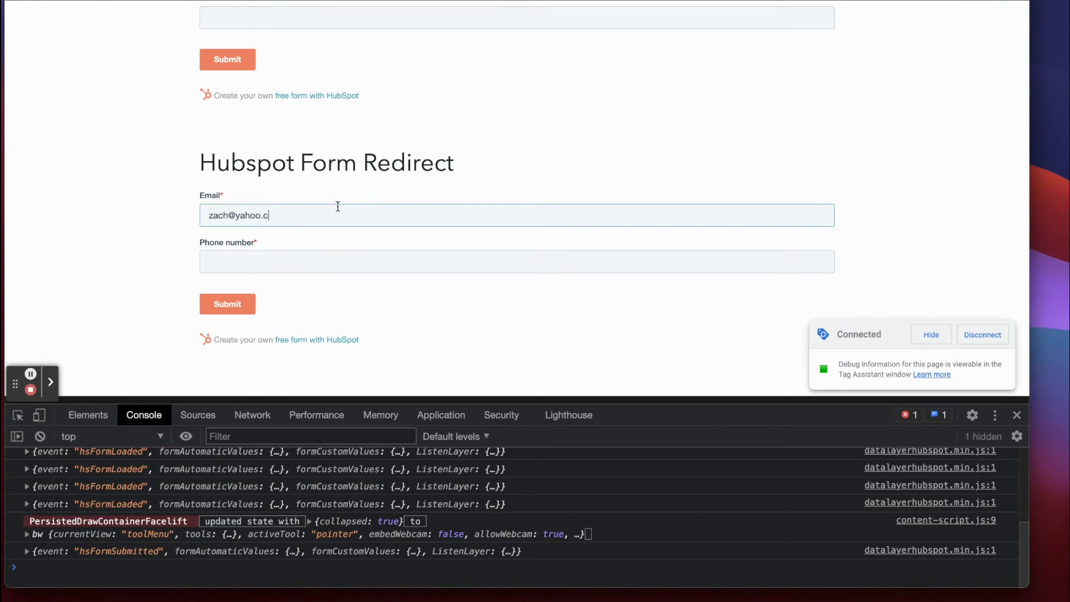
pyautogui.press('Tab')
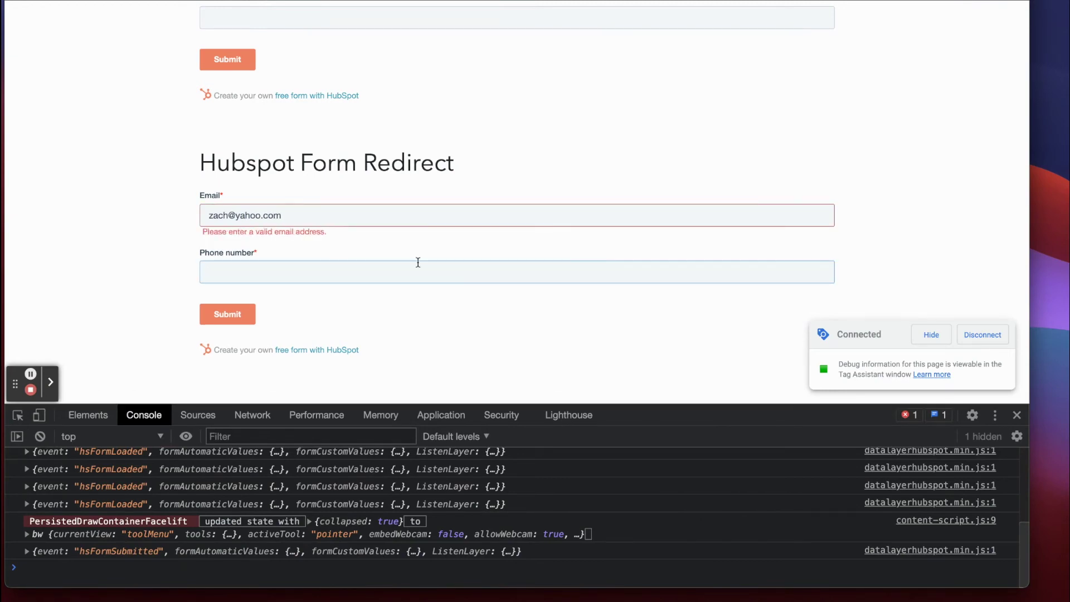
pyautogui.scroll(-1, 335, 196)
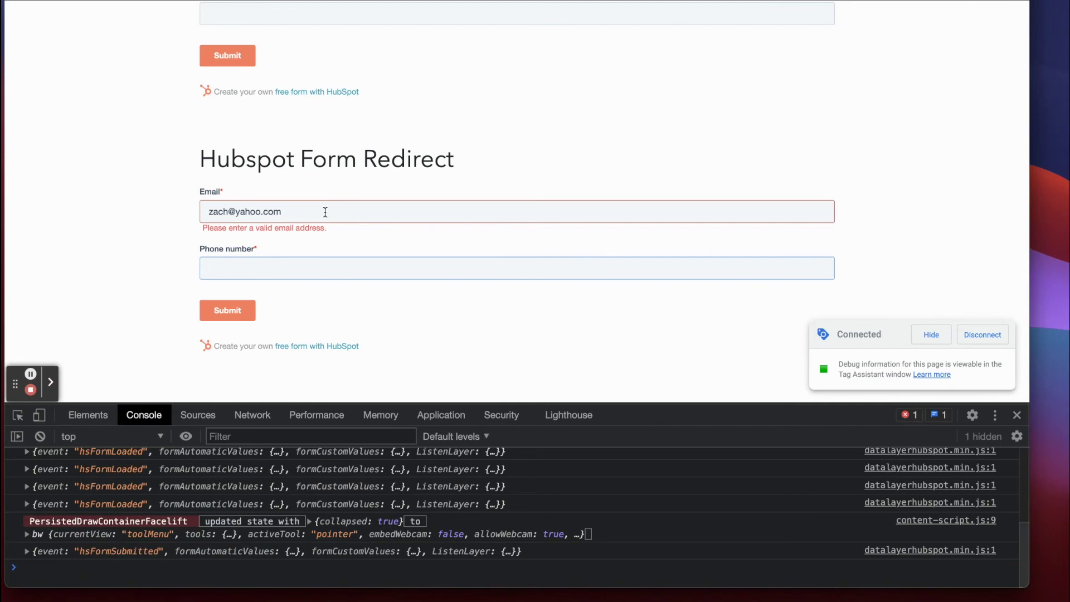
pyautogui.moveTo(196, 211); pyautogui.dragTo(286, 216)
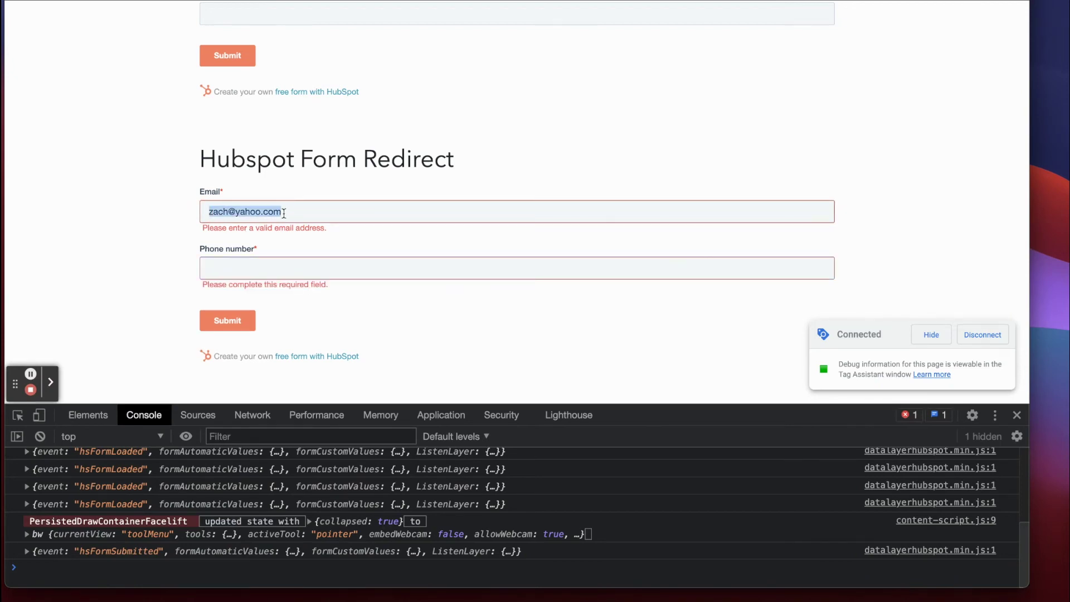
pyautogui.scroll(10, 284, 214)
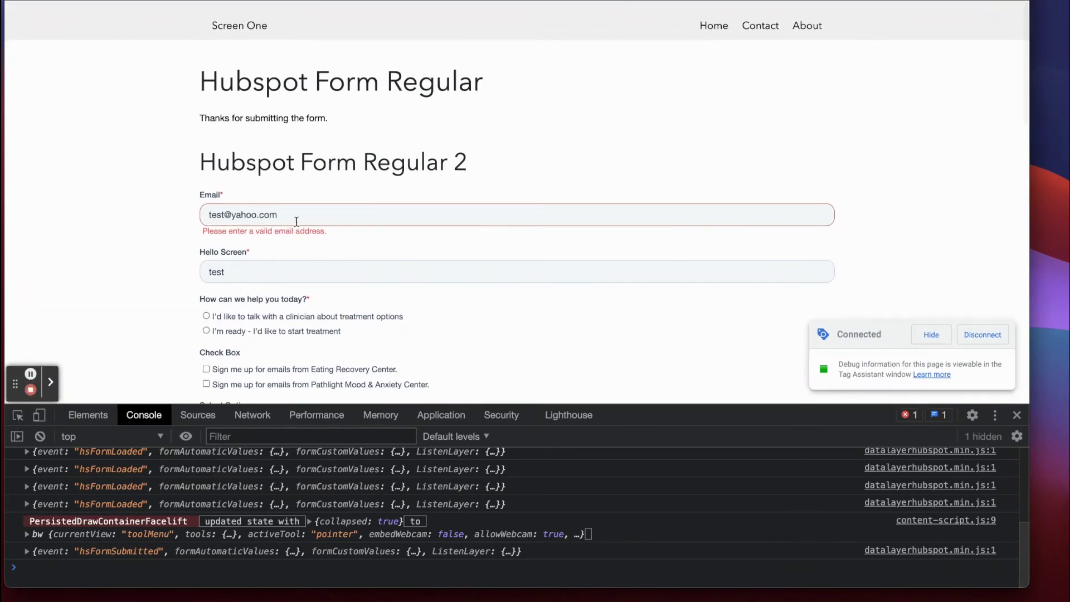
pyautogui.moveTo(285, 216); pyautogui.dragTo(185, 216)
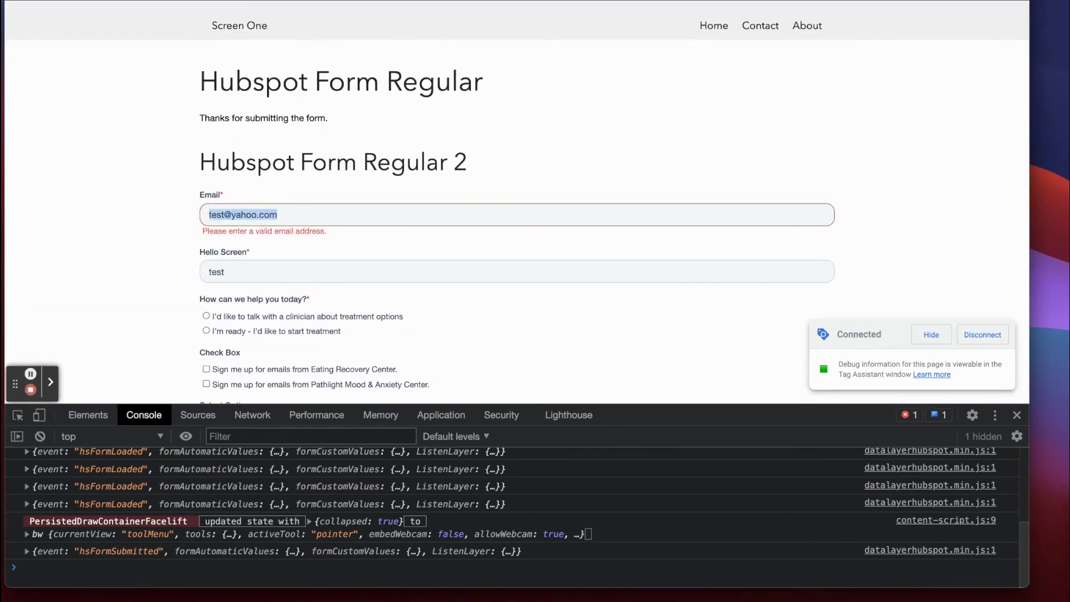
pyautogui.click(60, 1)
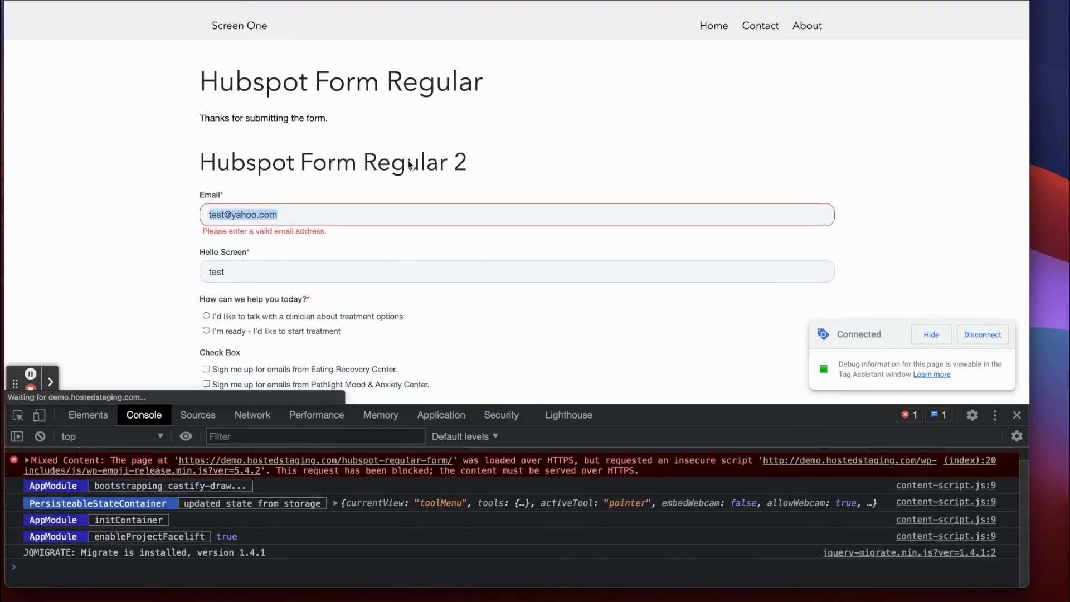
# Fill the Email field with the saved autofill address and submit the HubSpot form.
pyautogui.moveTo(283, 137); pyautogui.dragTo(200, 138)
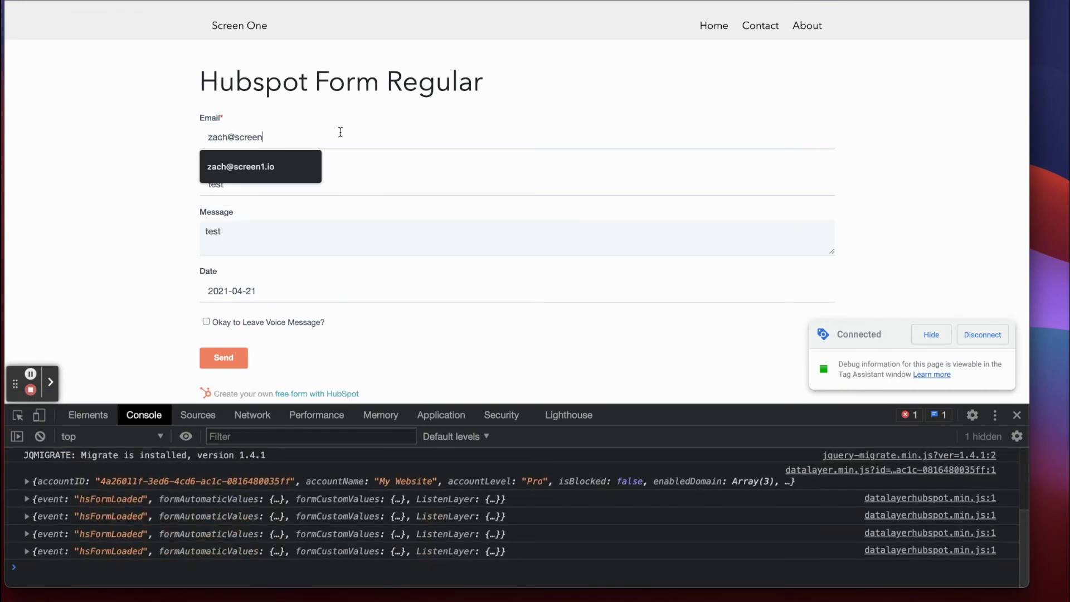
pyautogui.press('Down')
pyautogui.press('Return')
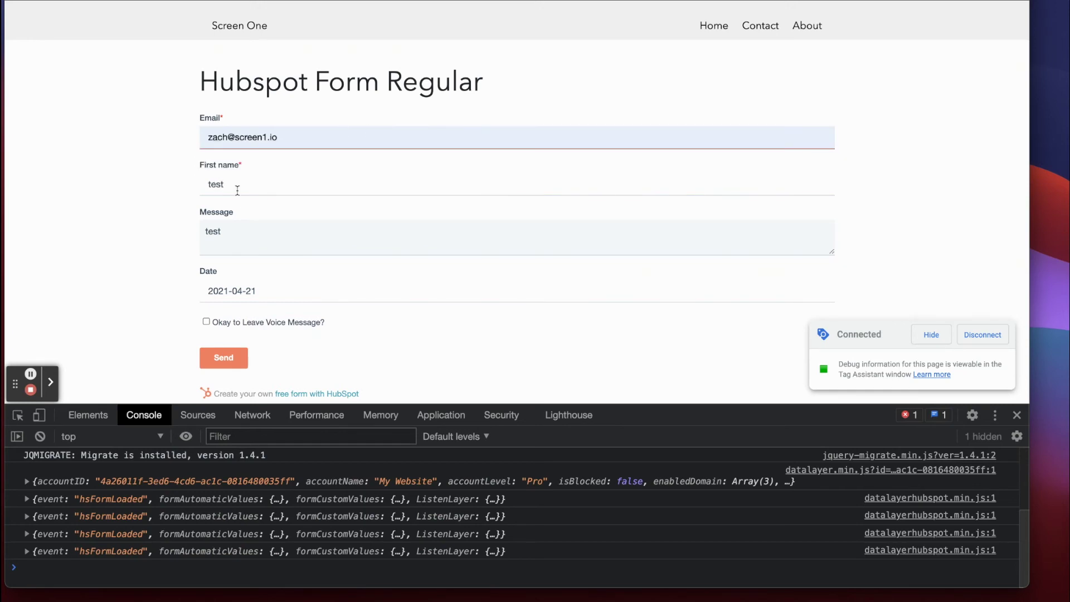
pyautogui.scroll(-2, 242, 245)
pyautogui.click(225, 310)
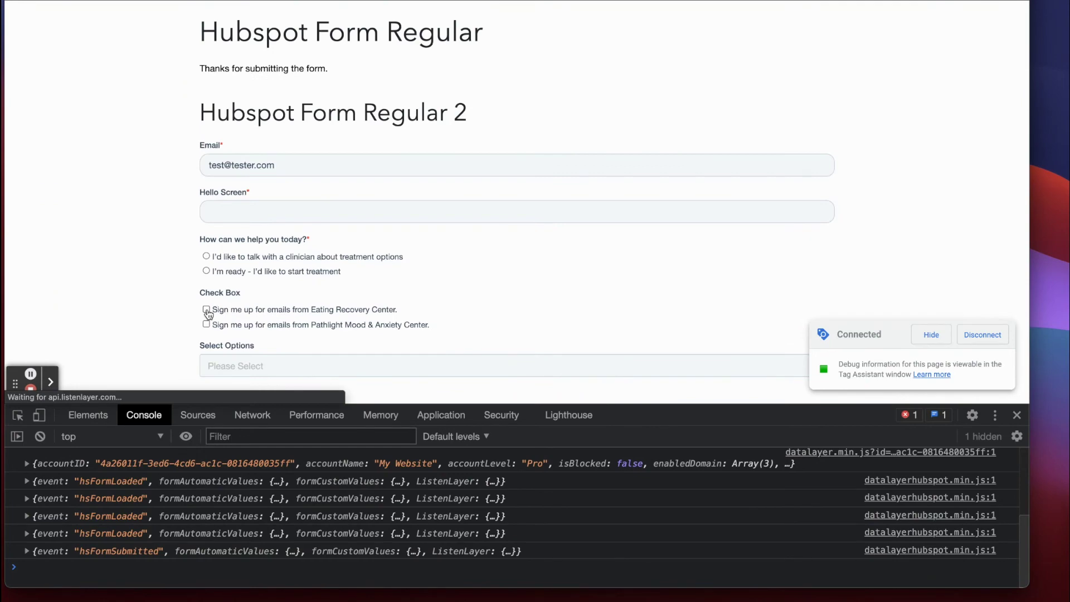
# Highlight the formQuality value 'Normal Quality Submission' in Tag Assistant.
pyautogui.hotkey('ctrl', 'shift', 'Tab')
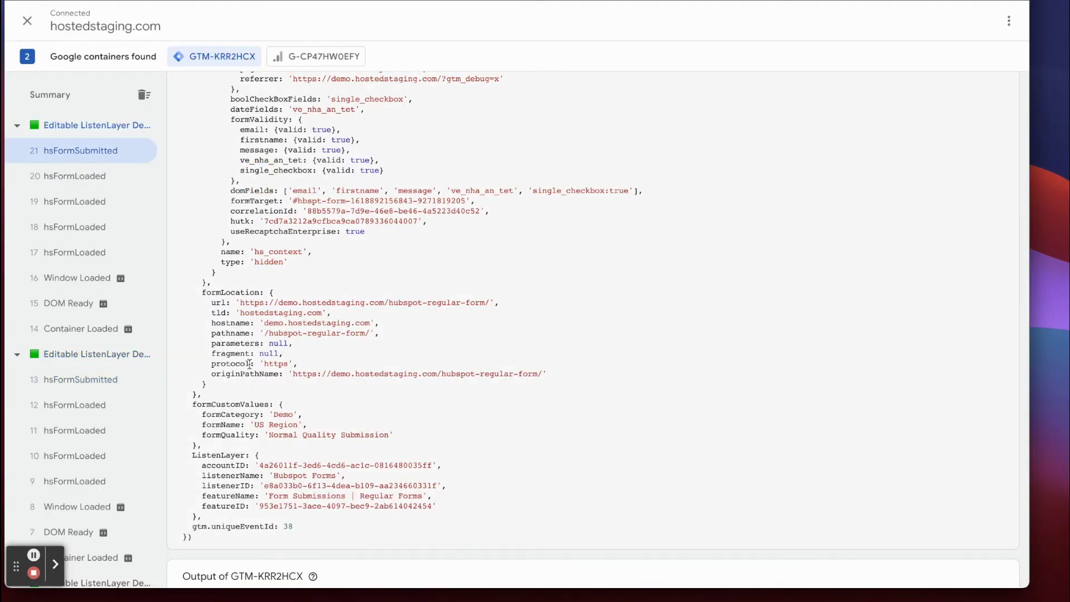
pyautogui.moveTo(270, 434); pyautogui.dragTo(391, 435)
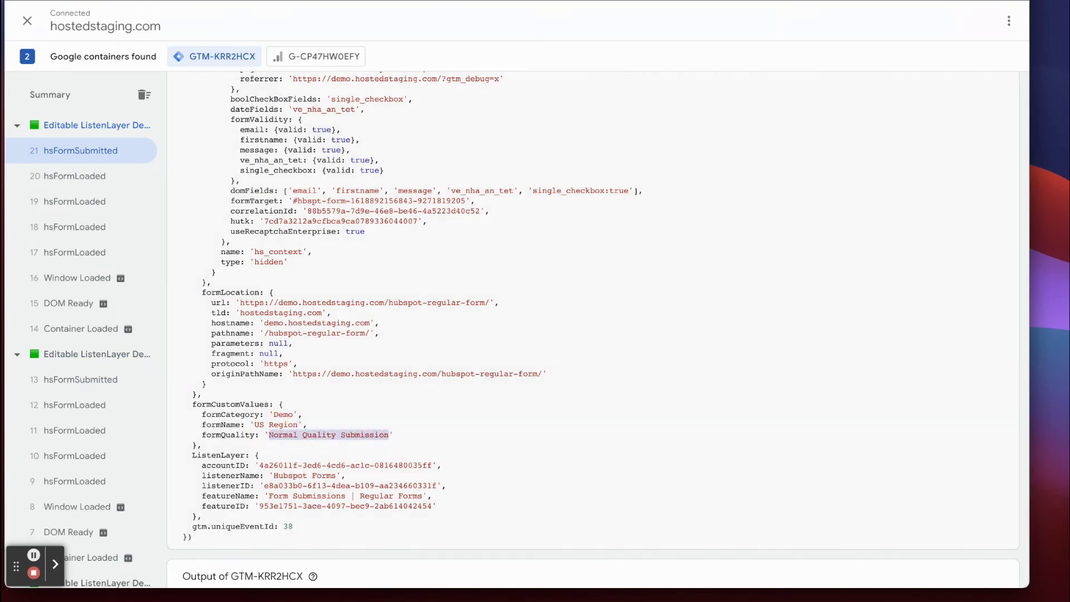
pyautogui.hotkey('ctrl', 'shift', 'Tab')
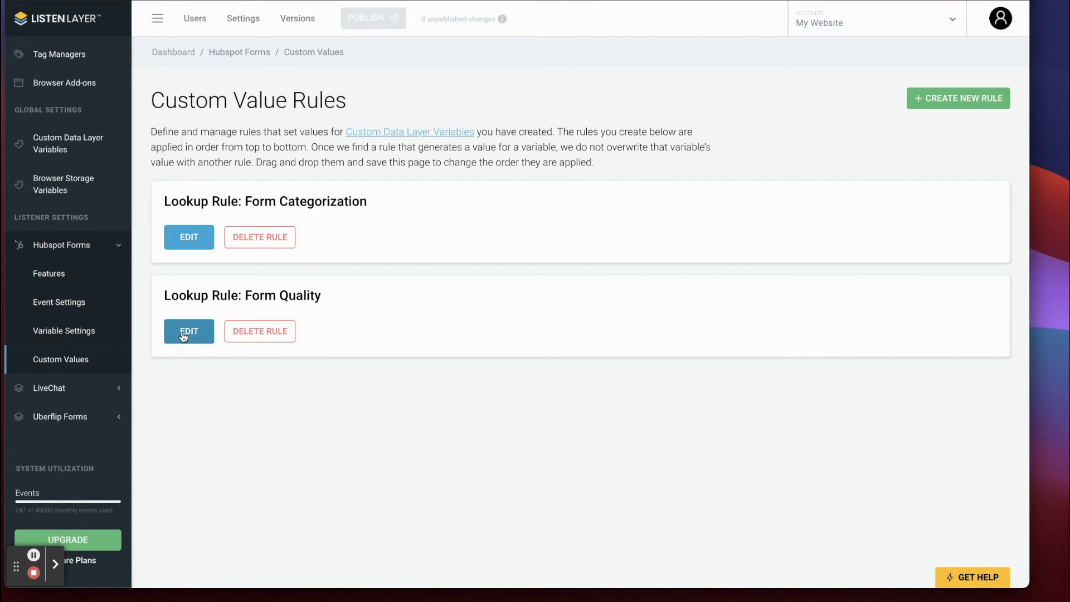
# Open the Lookup Rule: Form Quality for editing to view its User Email conditions.
pyautogui.click(183, 336)
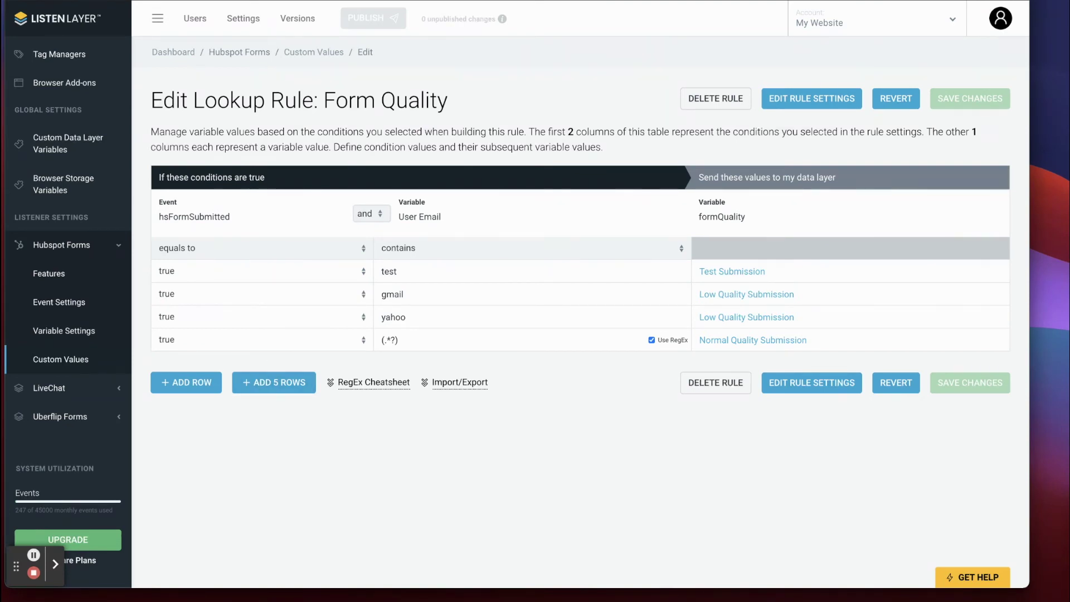
pyautogui.click(391, 1)
# Draft a new Custom Event trigger limited to some custom events.
pyautogui.click(52, 242)
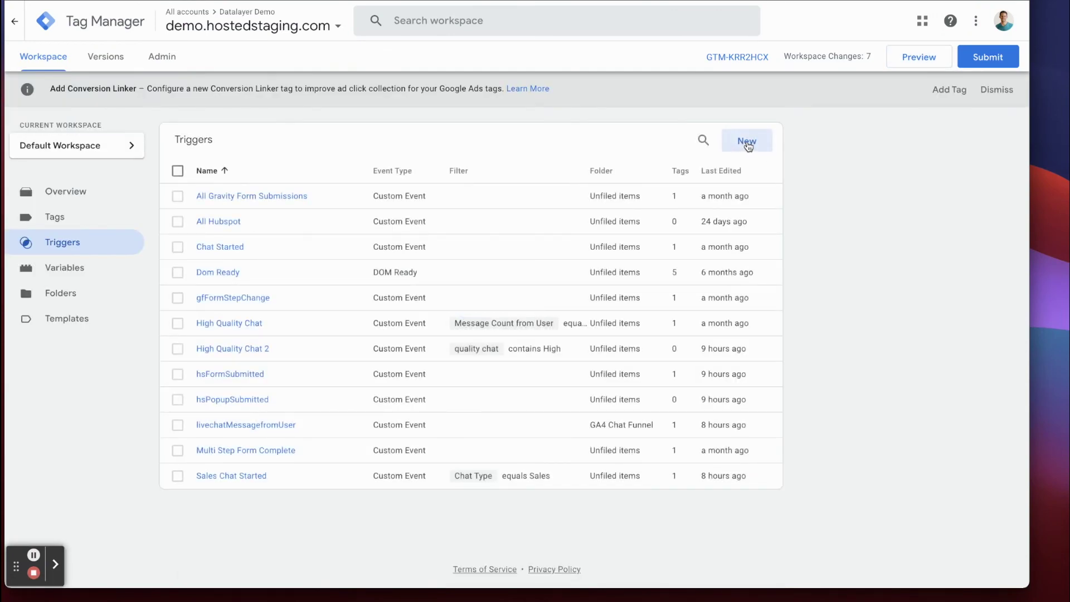
pyautogui.click(747, 141)
pyautogui.click(454, 159)
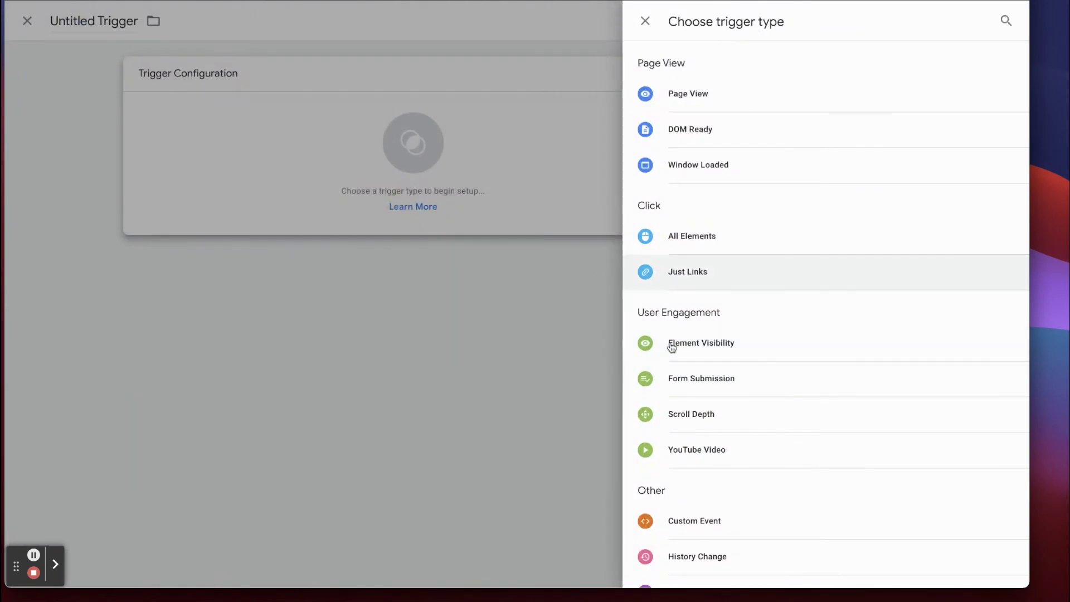
pyautogui.scroll(-2, 705, 382)
pyautogui.click(695, 432)
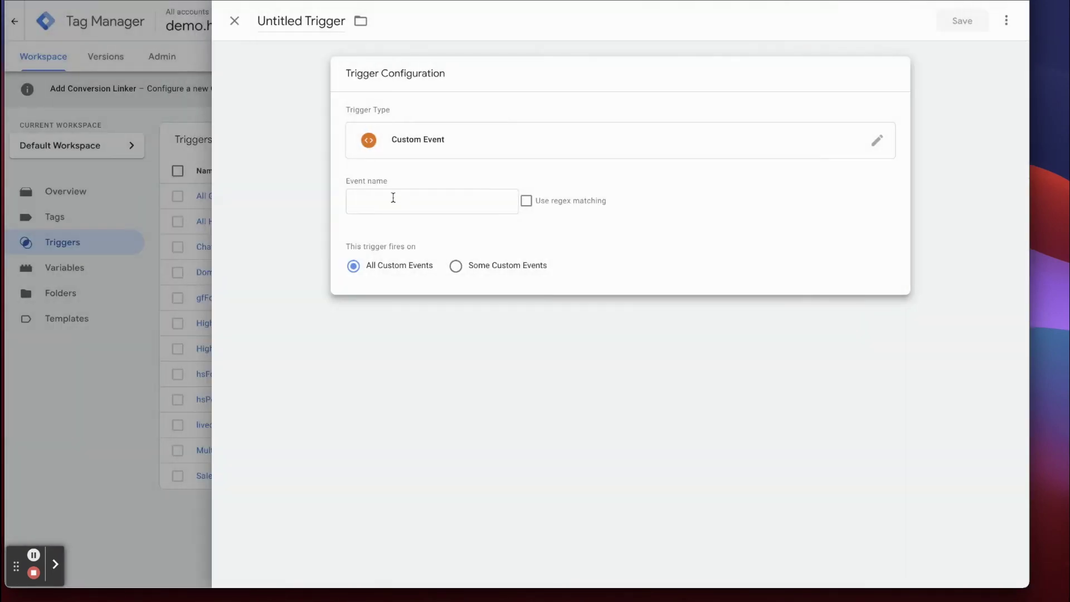
pyautogui.click(390, 201)
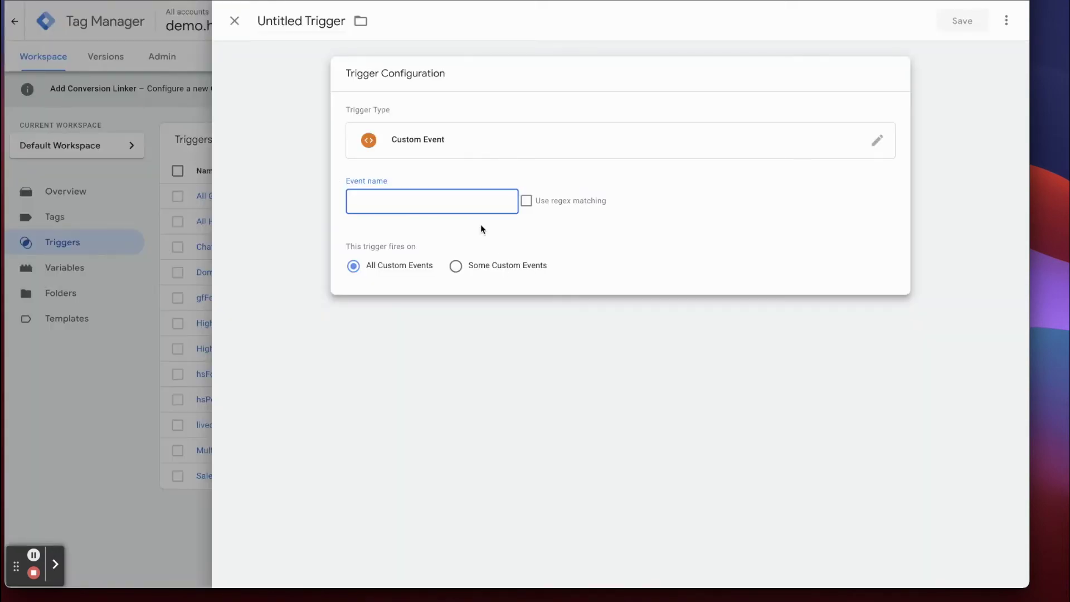
pyautogui.click(455, 266)
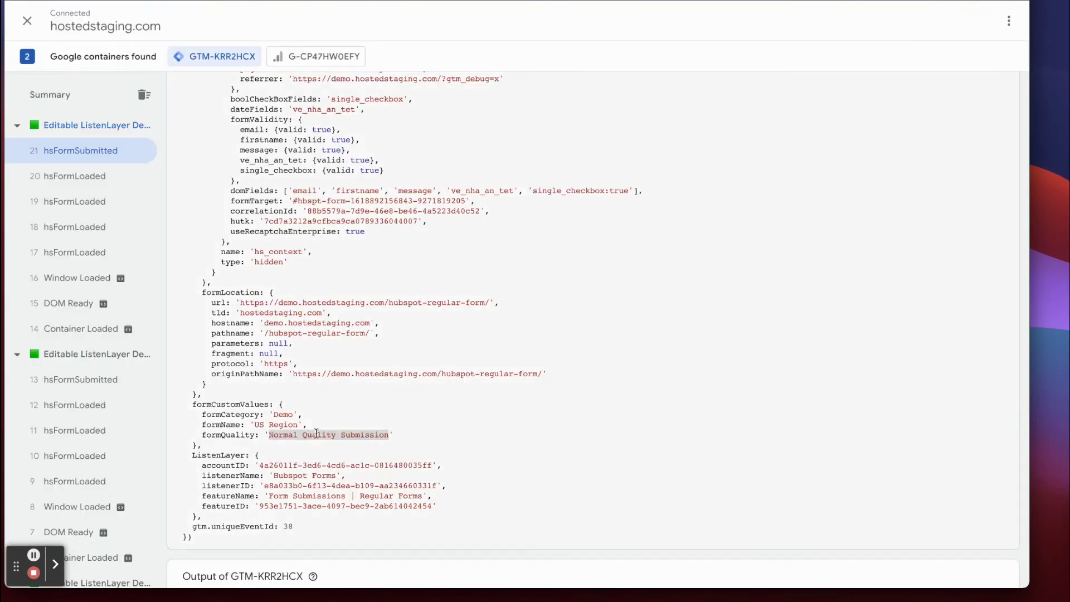
# Close the unsaved trigger draft and discard its changes.
pyautogui.moveTo(203, 435); pyautogui.dragTo(257, 435)
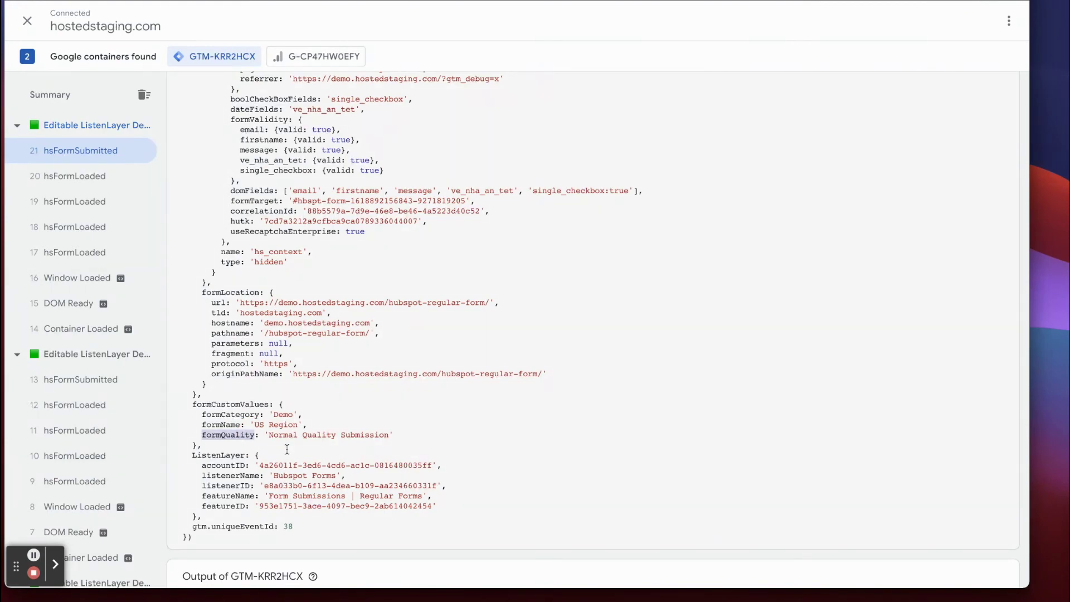
pyautogui.hotkey('ctrl', 'shift', 'Tab')
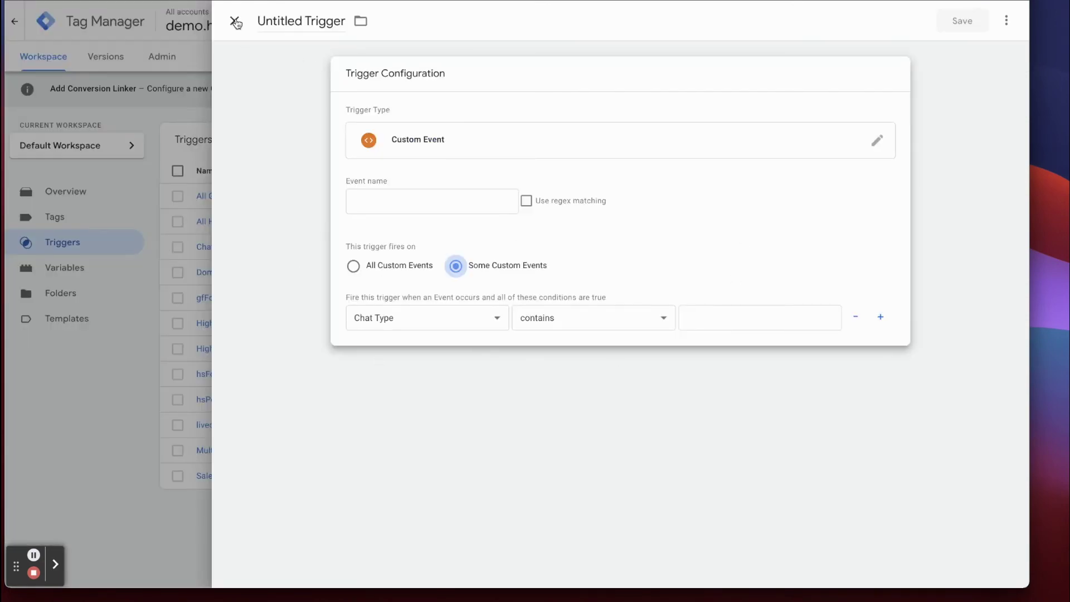
pyautogui.click(234, 21)
pyautogui.click(621, 174)
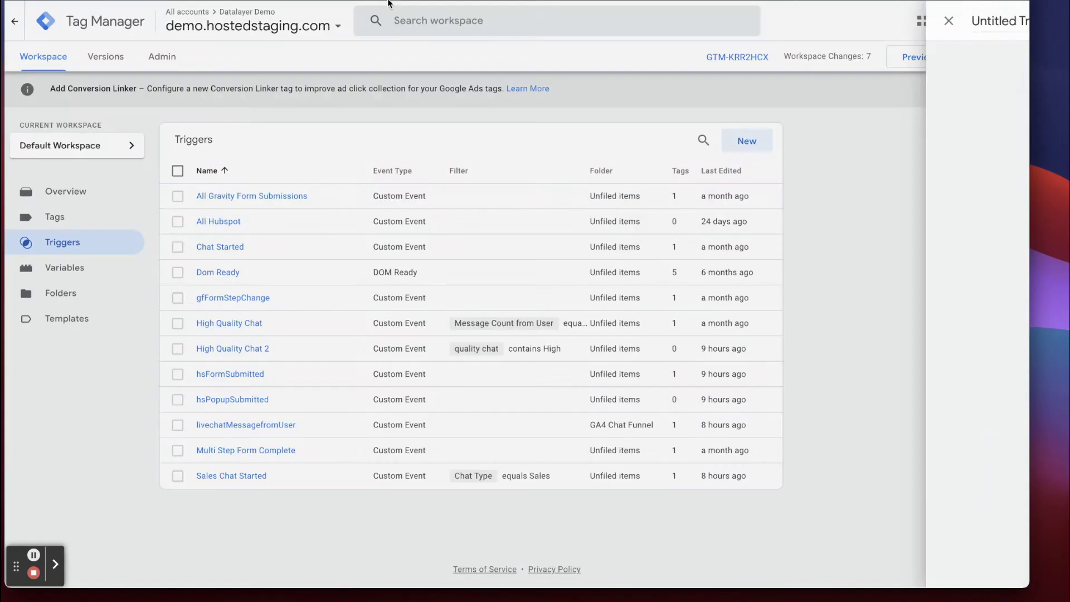
pyautogui.hotkey('ctrl', 'Tab')
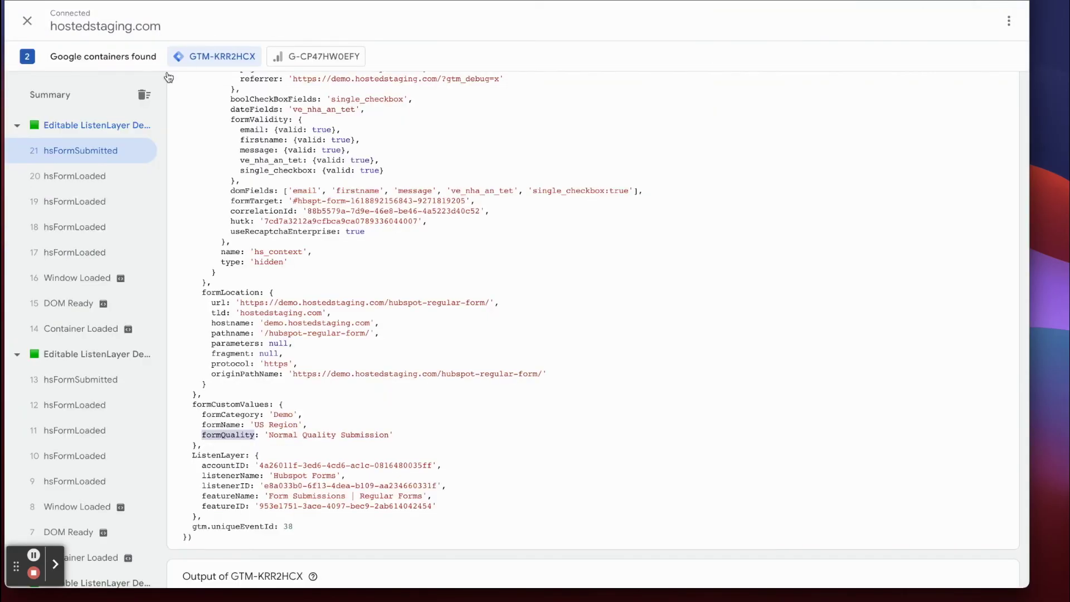
pyautogui.hotkey('ctrl', 'shift', 'Tab')
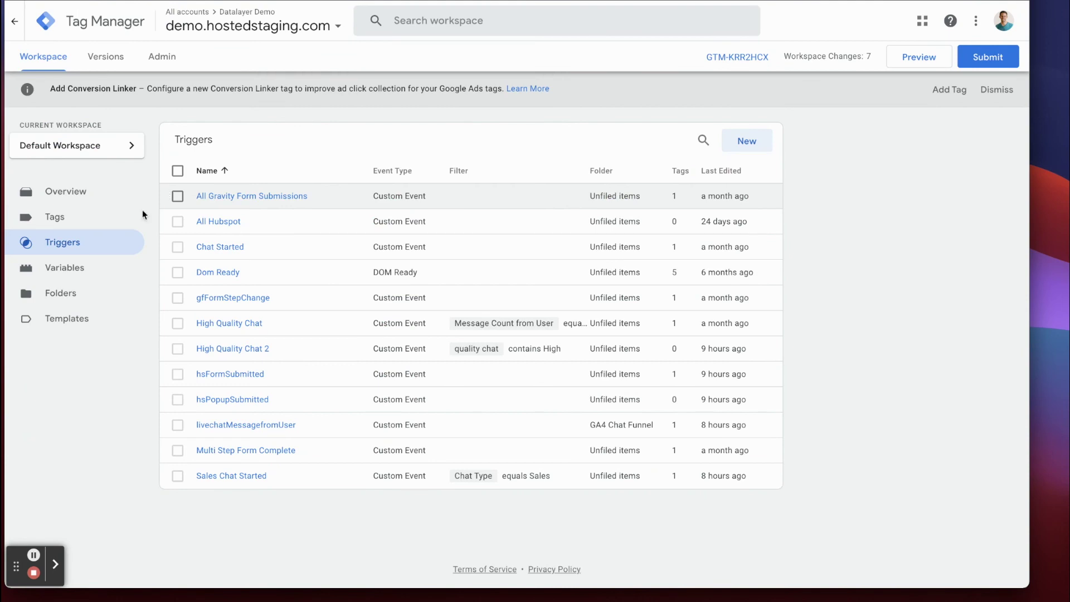
pyautogui.click(66, 267)
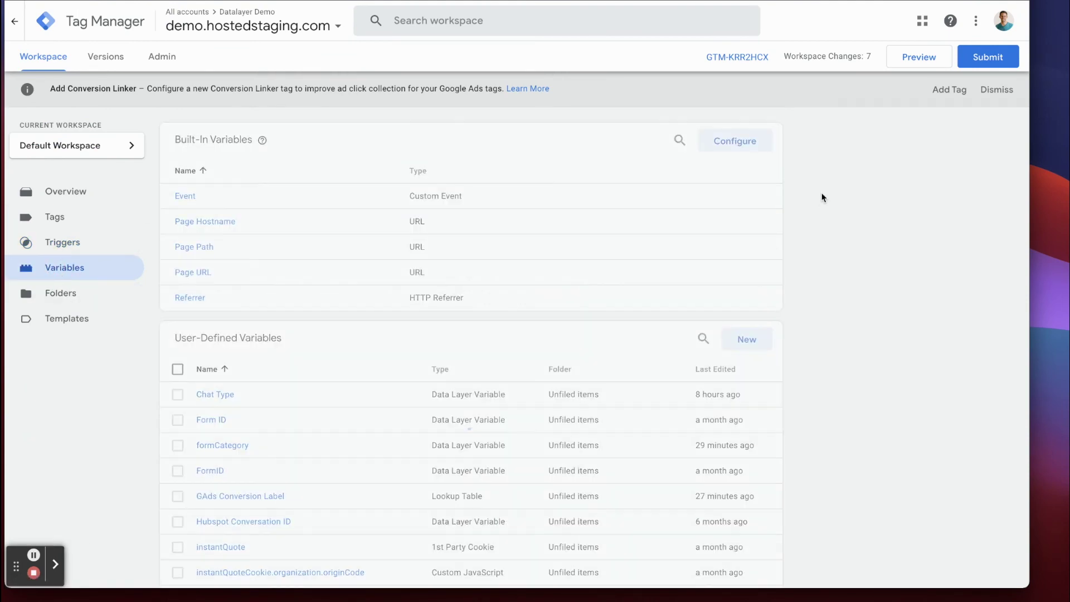
# Create a new user-defined variable of type Data Layer Variable.
pyautogui.click(743, 341)
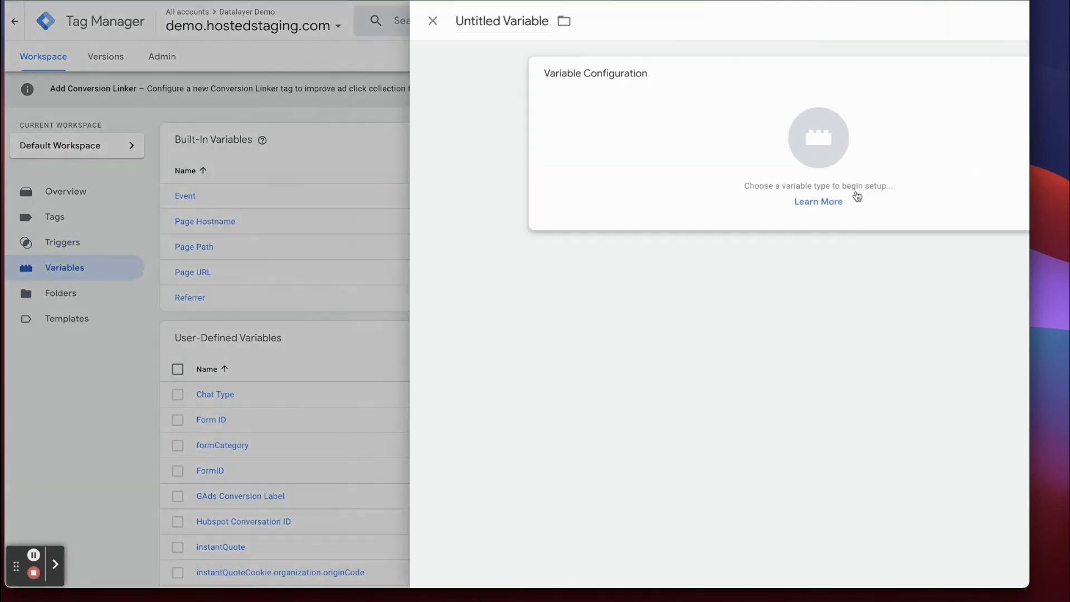
pyautogui.click(442, 119)
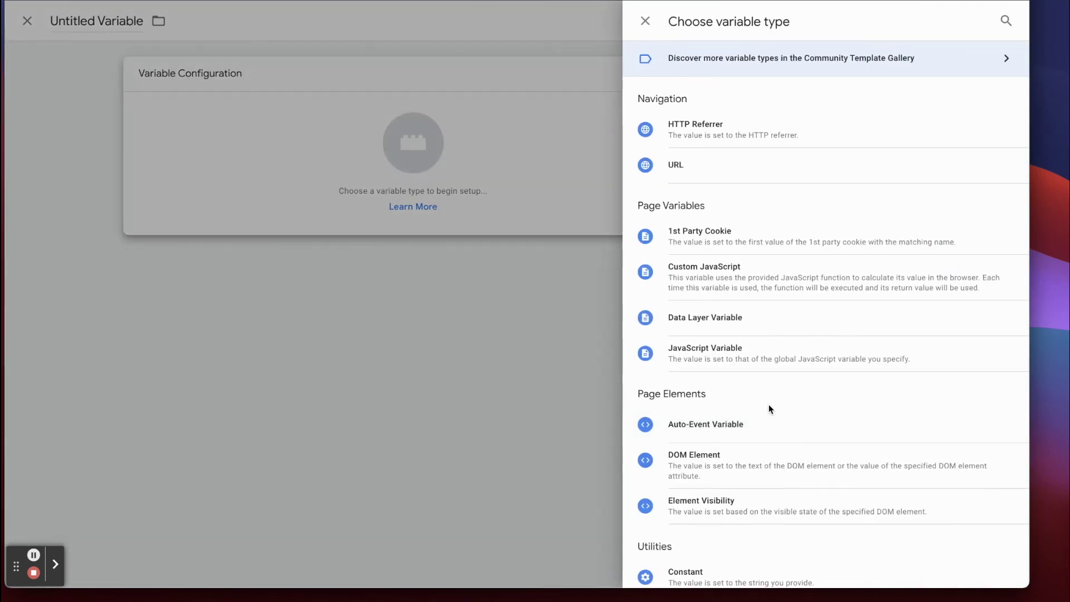
pyautogui.scroll(-3, 718, 388)
pyautogui.scroll(-2, 718, 392)
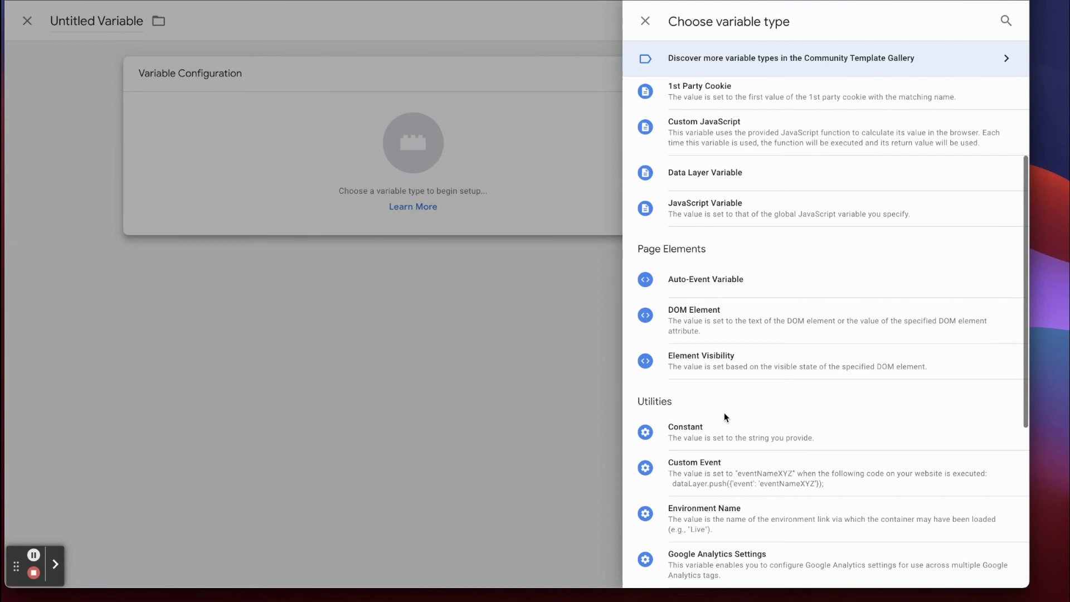
pyautogui.scroll(2, 724, 415)
pyautogui.click(704, 237)
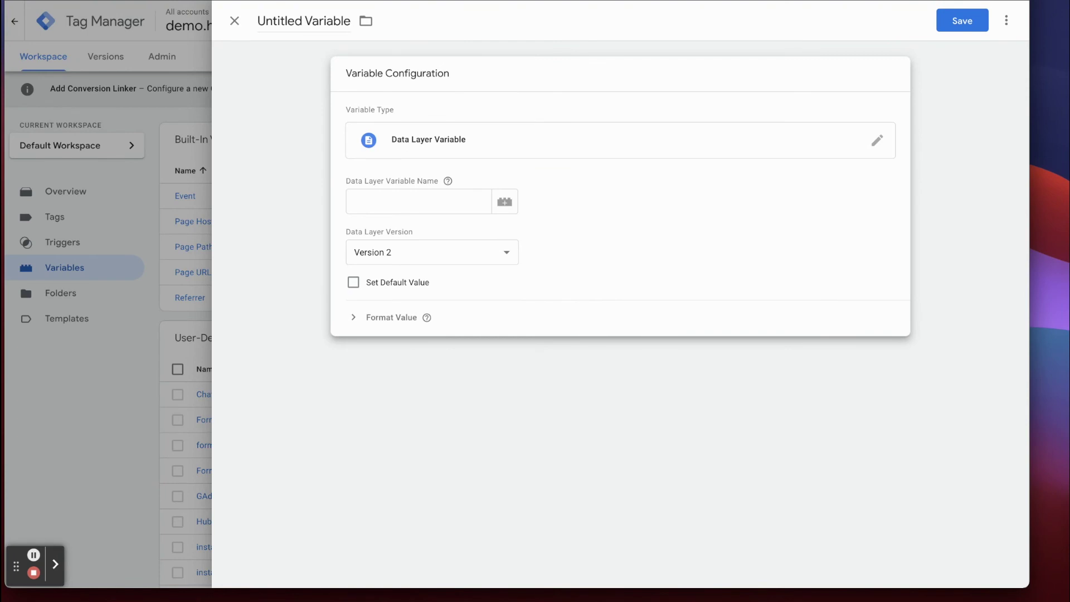
# Copy formQuality's property path from the console and paste it as the Data Layer Variable Name.
pyautogui.hotkey('ctrl', 'Tab')
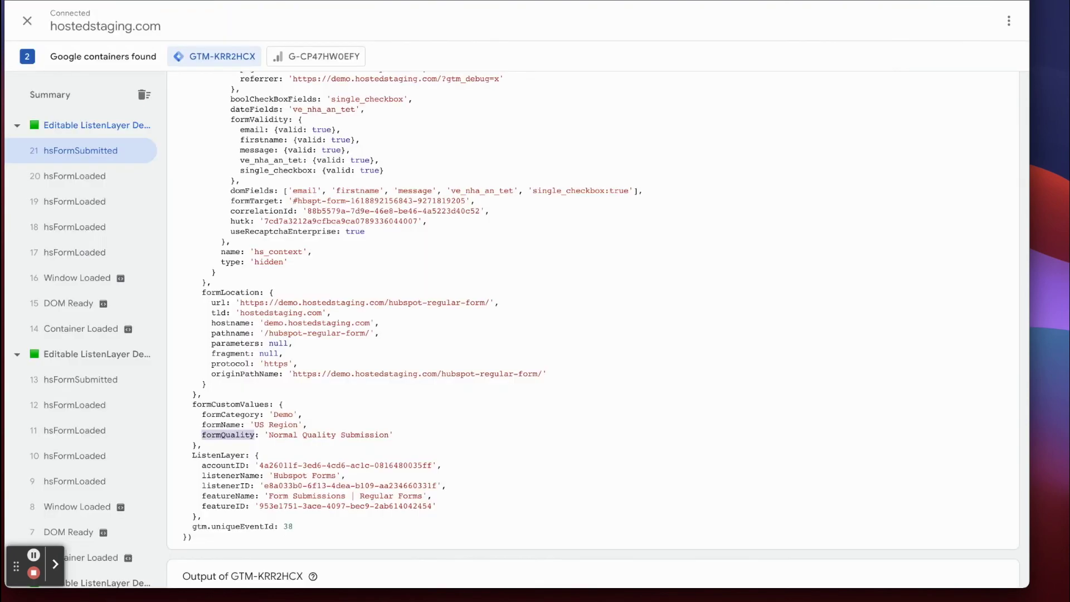
pyautogui.hotkey('ctrl', 'Tab')
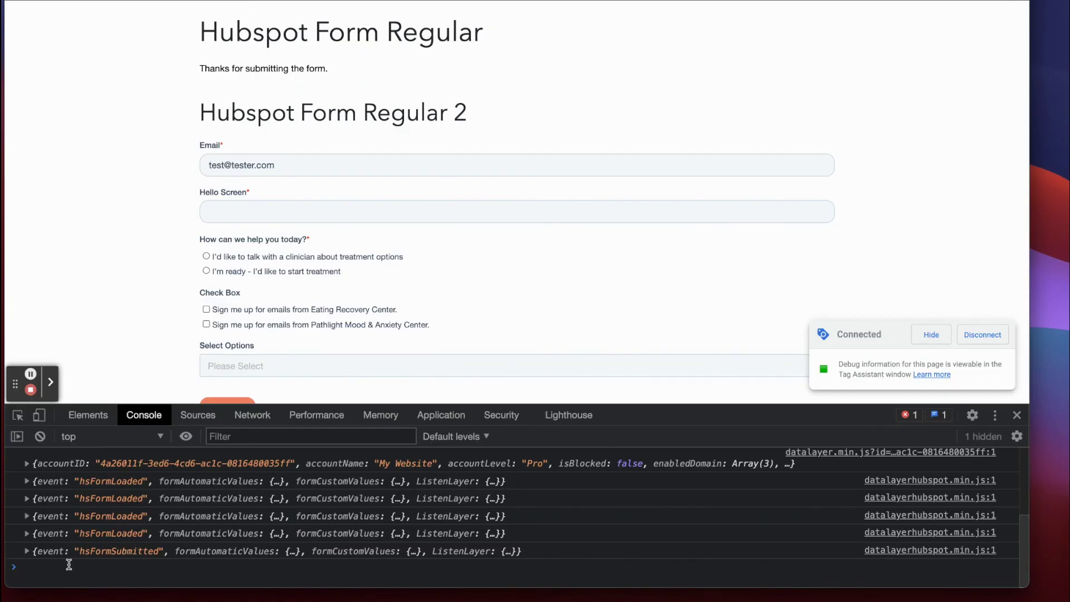
pyautogui.click(26, 551)
pyautogui.scroll(-1, 200, 540)
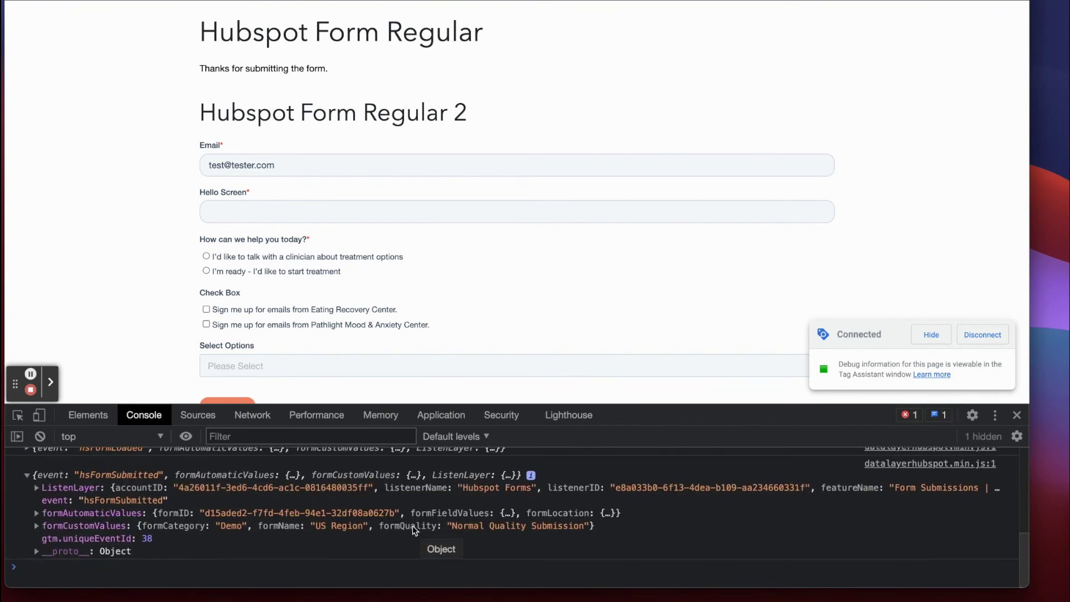
pyautogui.rightClick(413, 529)
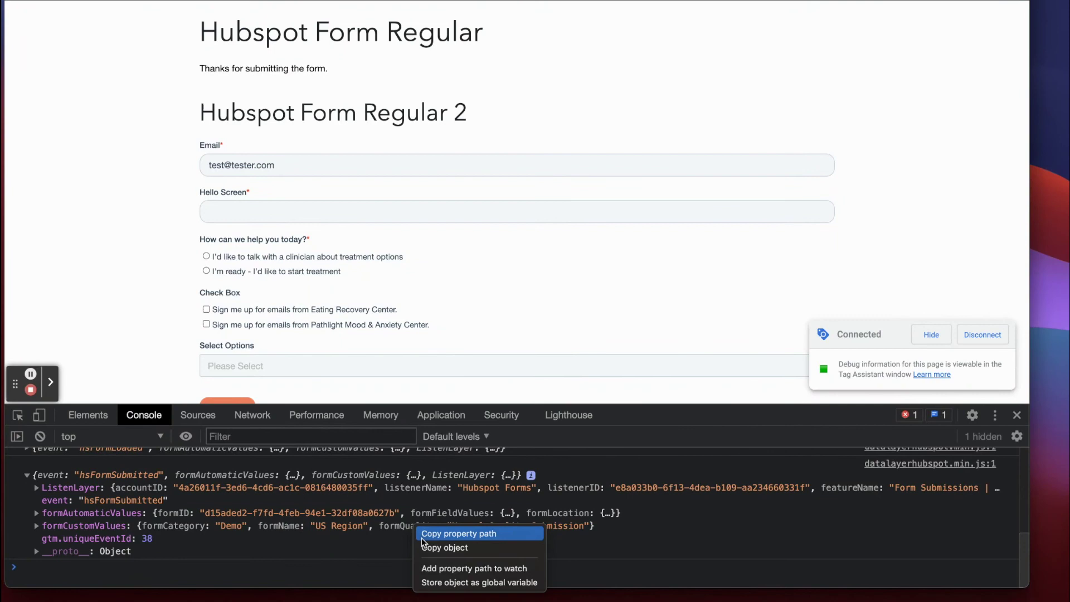
pyautogui.click(429, 535)
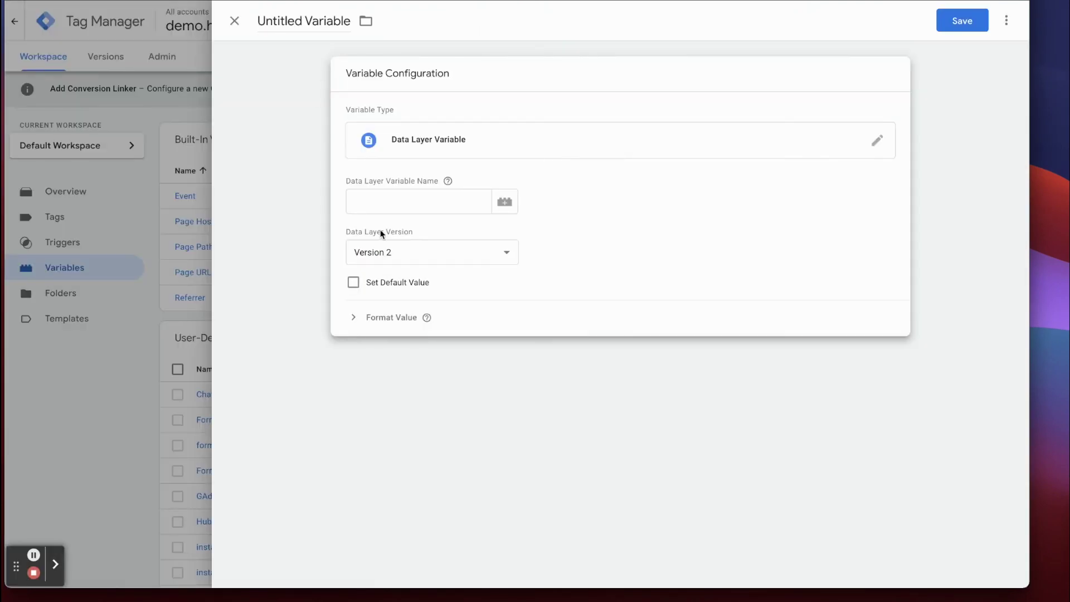
pyautogui.click(363, 201)
pyautogui.rightClick(363, 201)
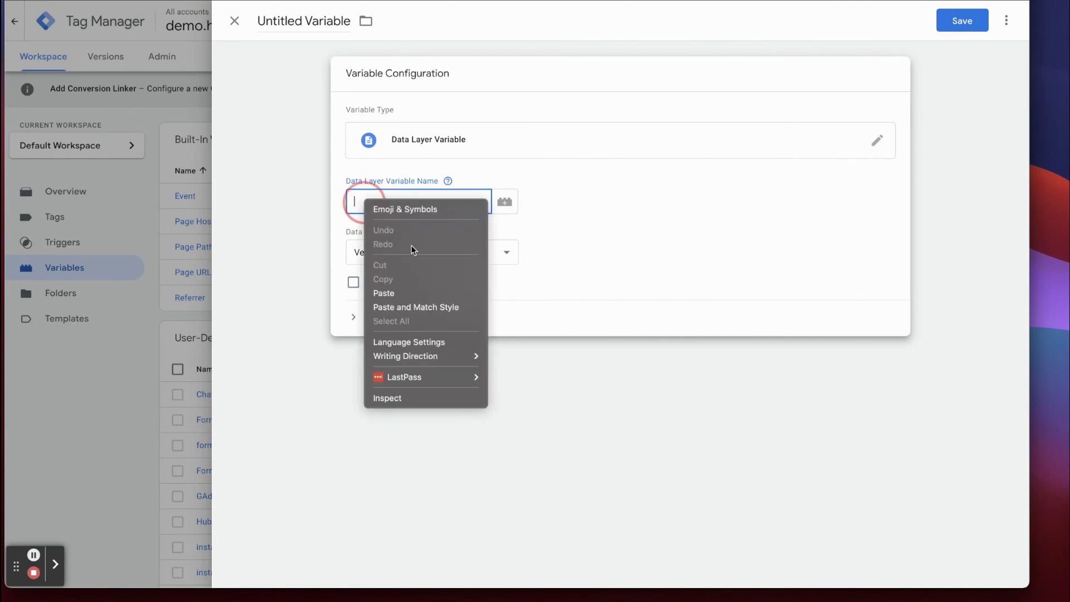
pyautogui.click(392, 293)
pyautogui.click(410, 207)
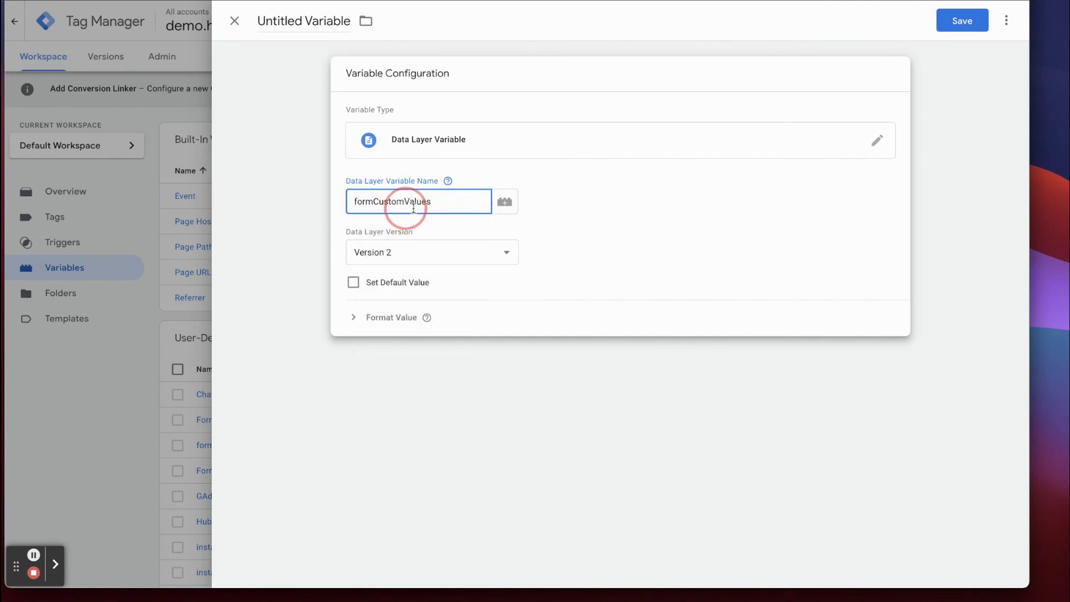
pyautogui.click(448, 181)
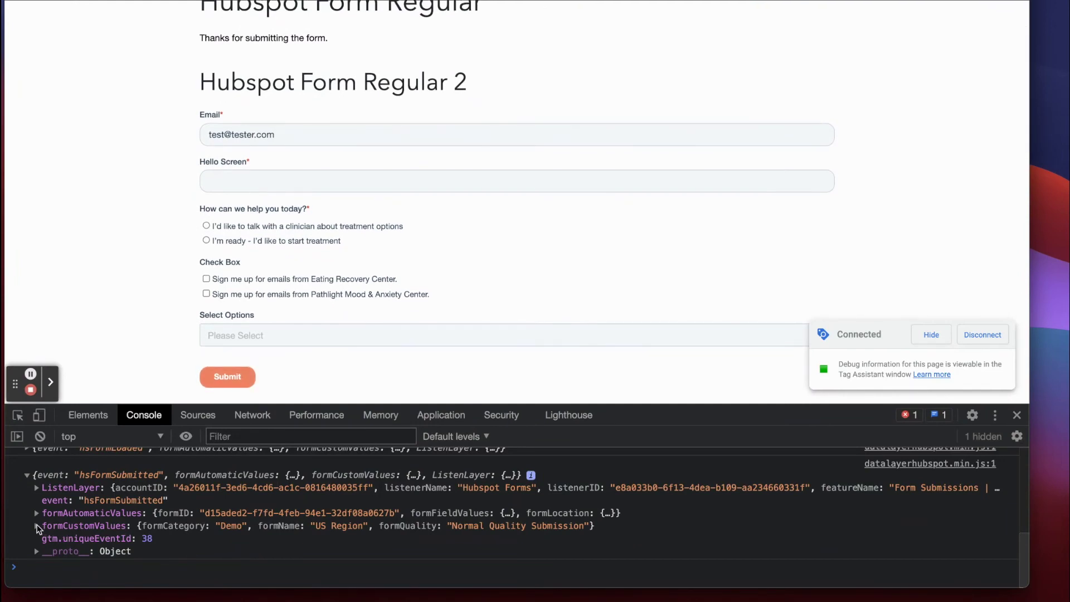
# Replace the variable name with the copied formCustomValues.formQuality path.
pyautogui.click(36, 525)
pyautogui.moveTo(621, 405); pyautogui.dragTo(598, 171)
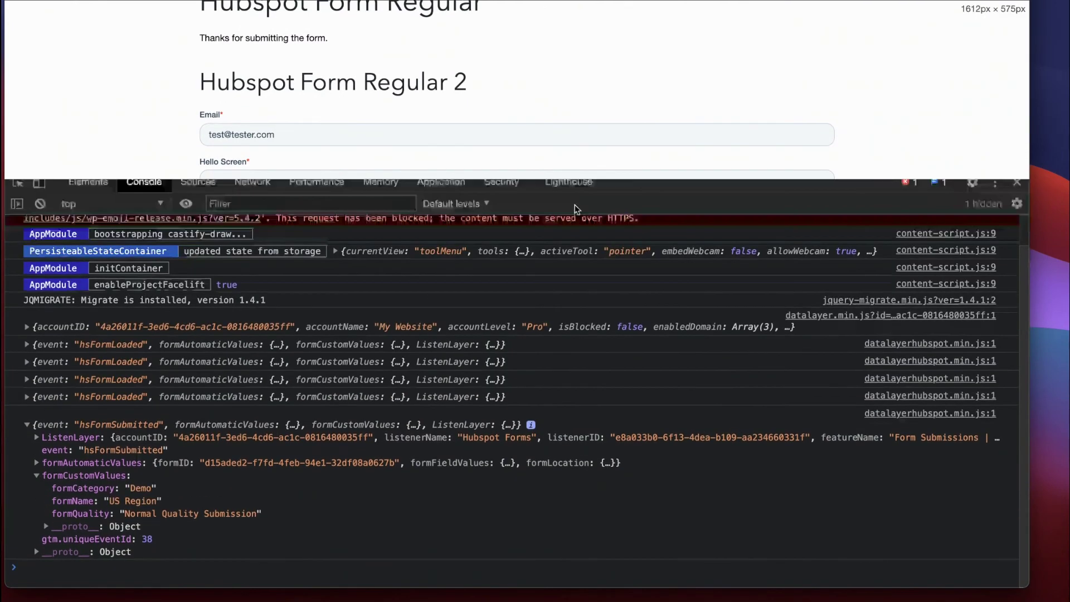
pyautogui.rightClick(84, 516)
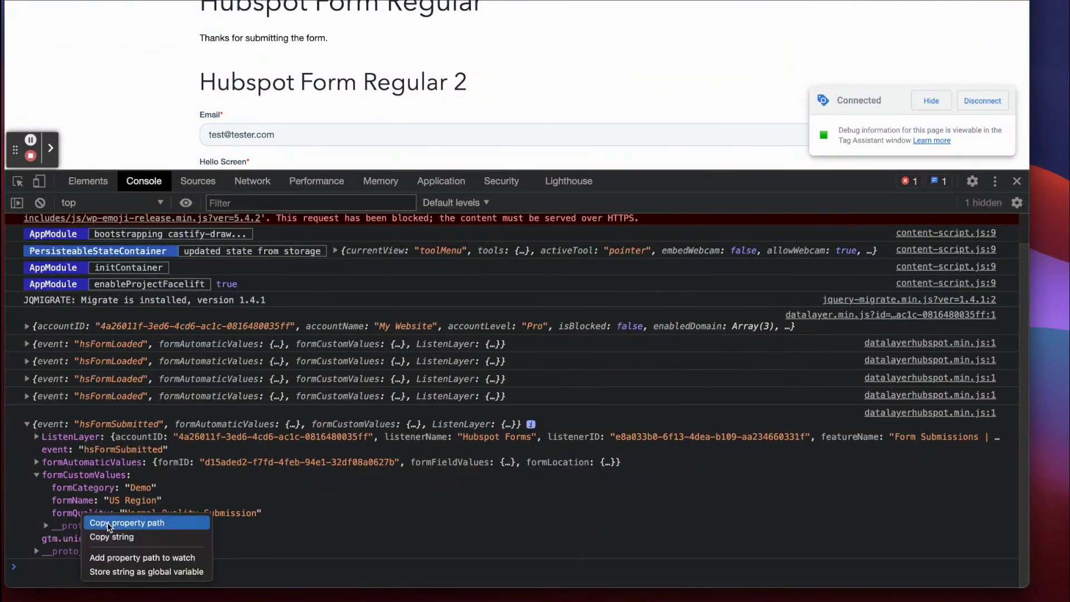
pyautogui.click(113, 557)
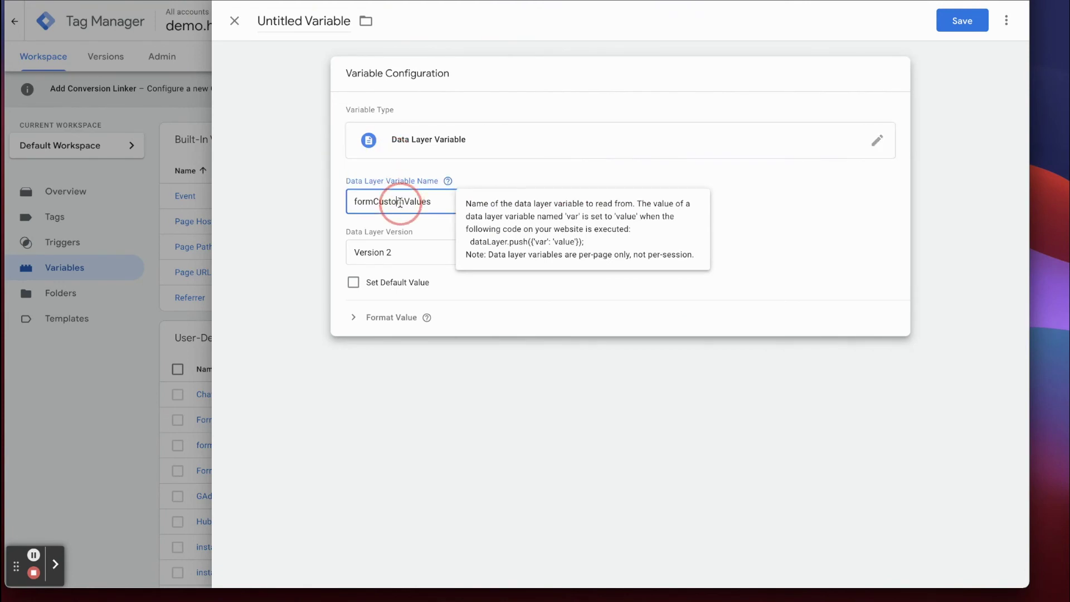
pyautogui.doubleClick(403, 198)
pyautogui.hotkey('ctrl', 'v')
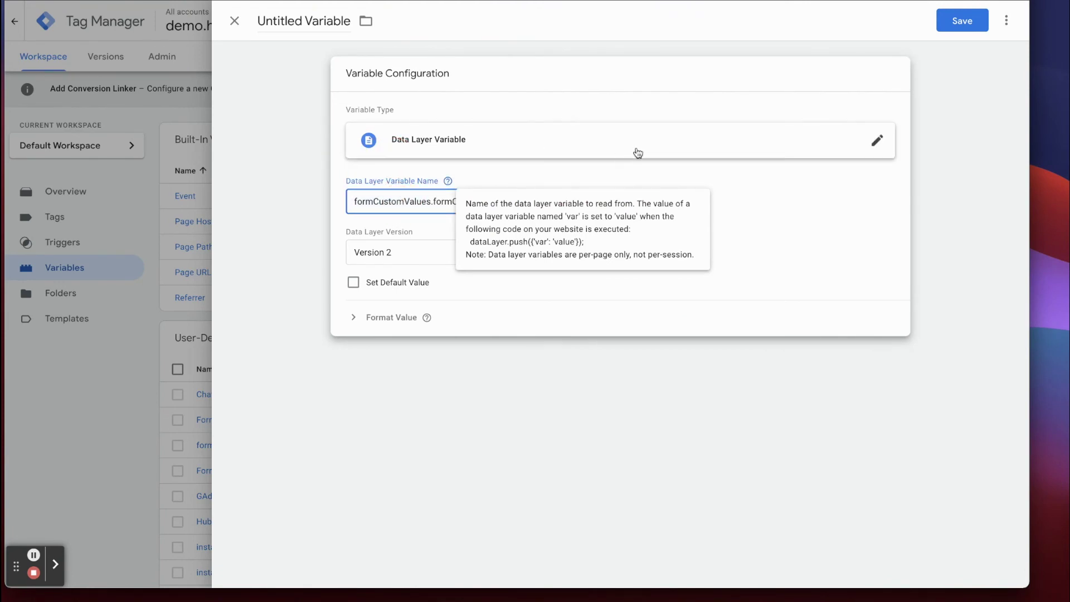
pyautogui.click(928, 192)
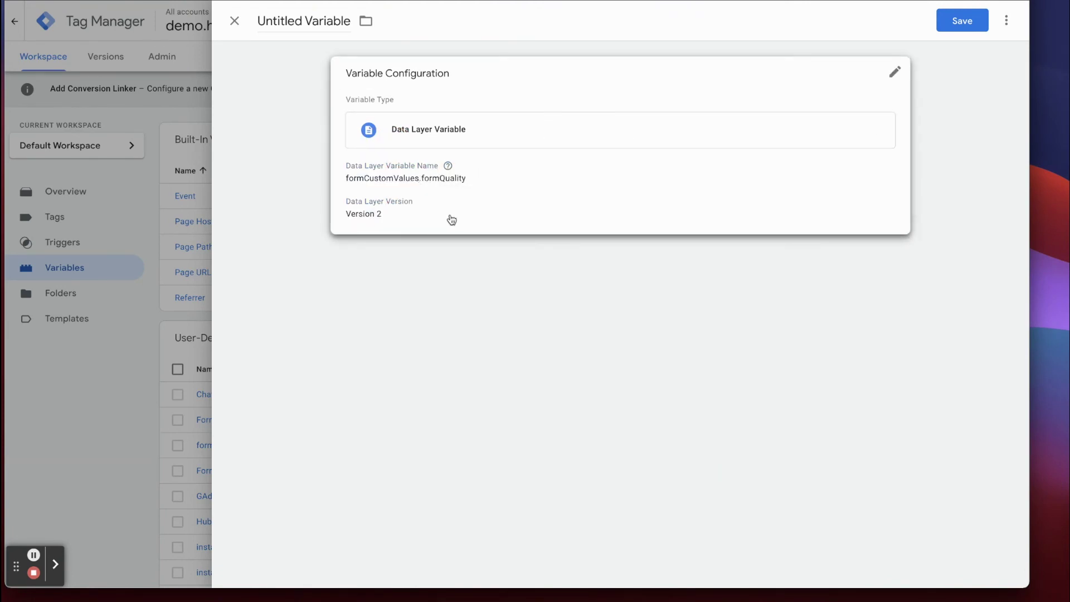
# Name the variable formQuality and save it.
pyautogui.click(313, 25)
pyautogui.write('formQUali')
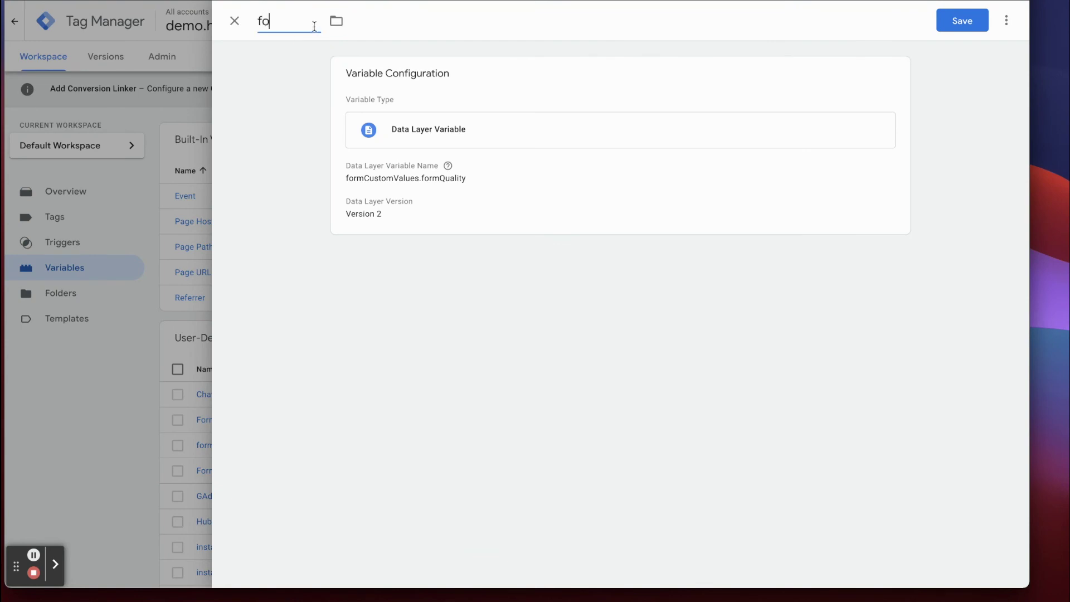
pyautogui.press('BackSpace')
pyautogui.press('BackSpace')
pyautogui.press('BackSpace')
pyautogui.press('BackSpace')
pyautogui.write('uality')
pyautogui.click(963, 28)
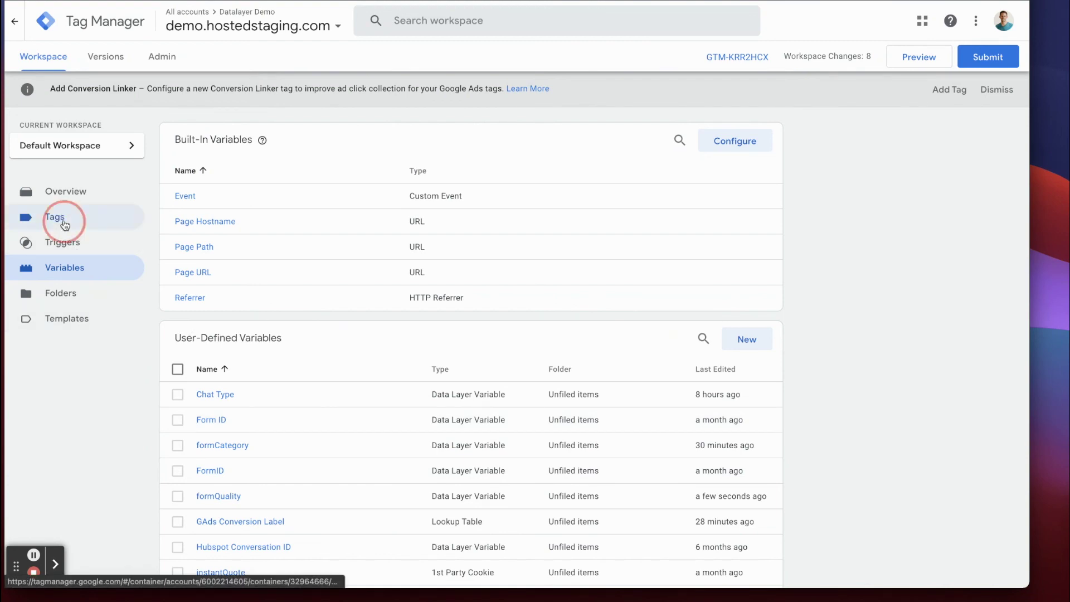
# Create a new GA4 Event tag with event name form_submission.
pyautogui.click(59, 217)
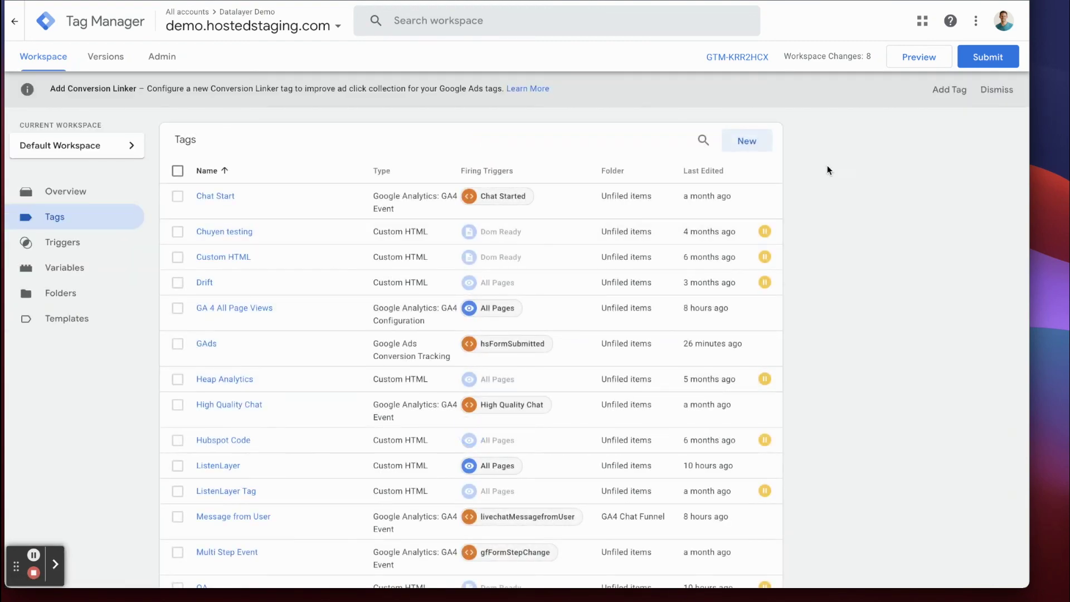
pyautogui.click(742, 144)
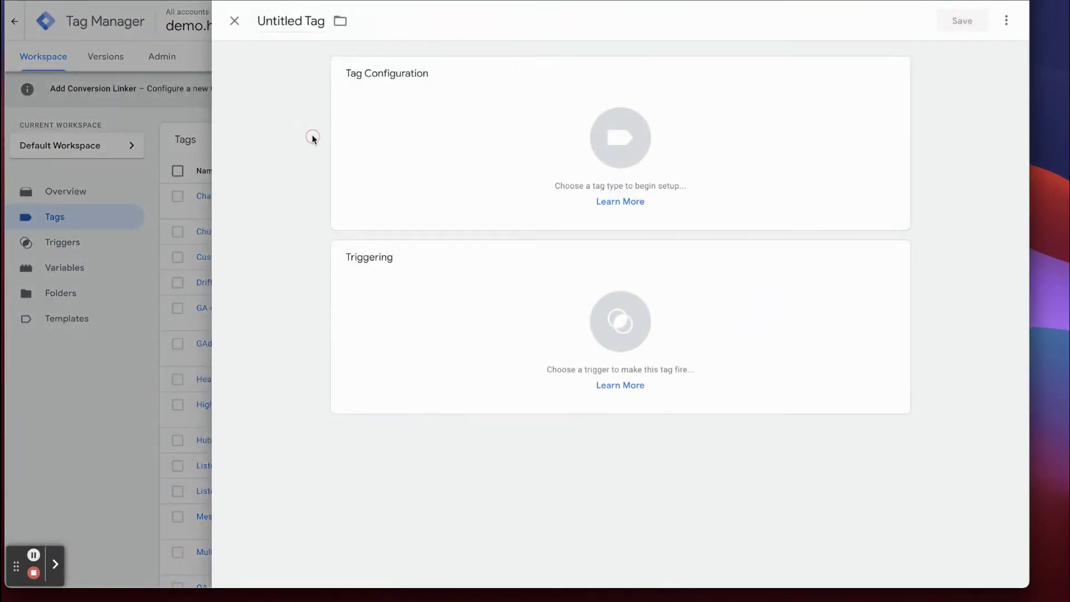
pyautogui.click(501, 212)
pyautogui.click(746, 202)
pyautogui.click(403, 251)
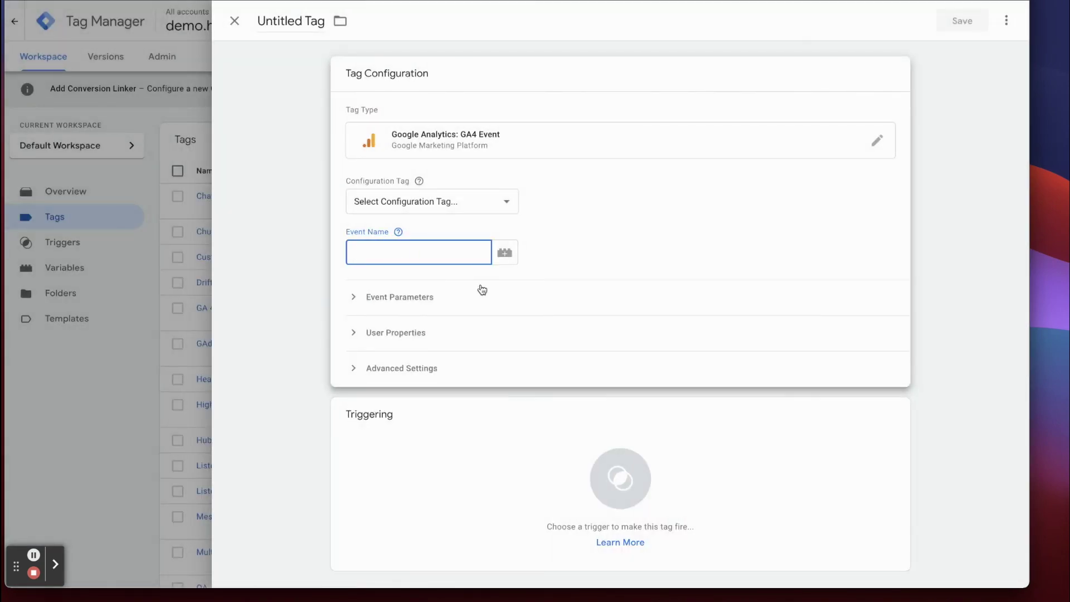
pyautogui.write('form_submitted')
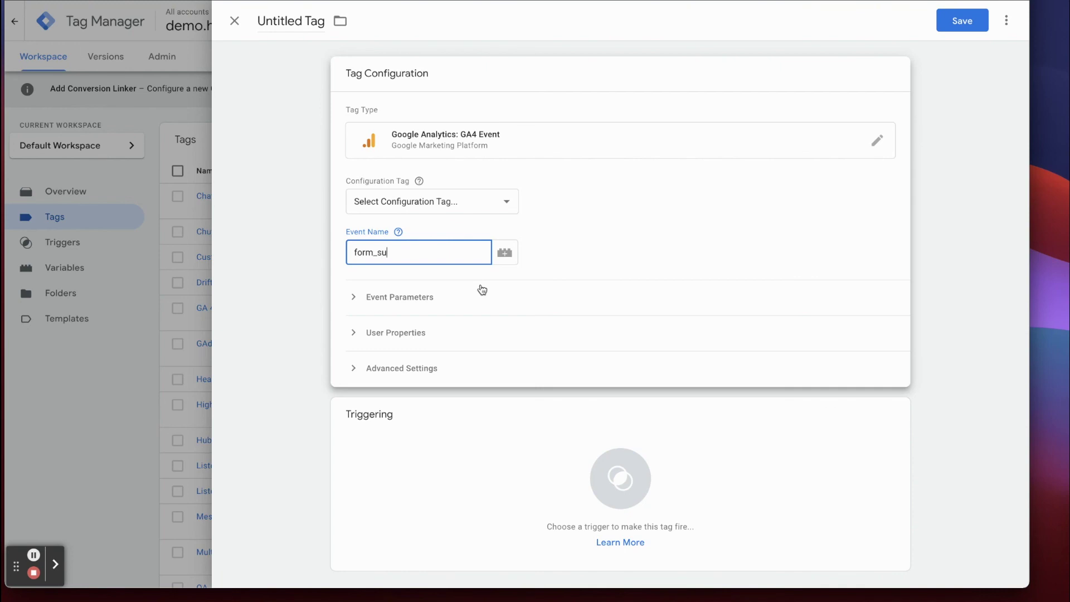
pyautogui.press('BackSpace')
pyautogui.press('BackSpace')
pyautogui.press('BackSpace')
pyautogui.press('BackSpace')
pyautogui.write('ssion')
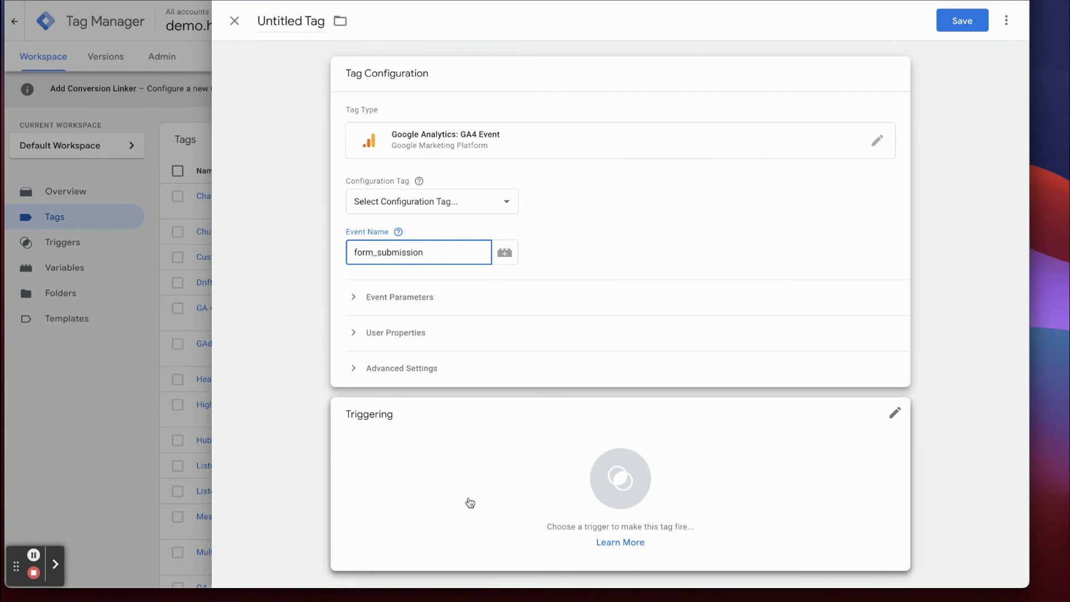
# Set the tag to fire on the hsFormSubmitted trigger and show its event parameters.
pyautogui.click(437, 493)
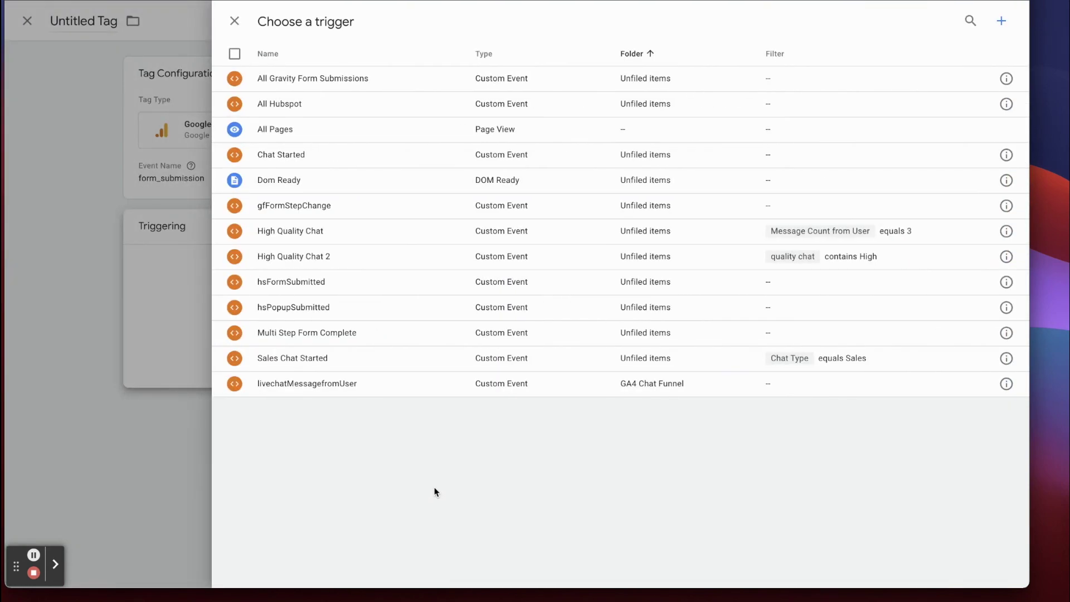
pyautogui.click(317, 291)
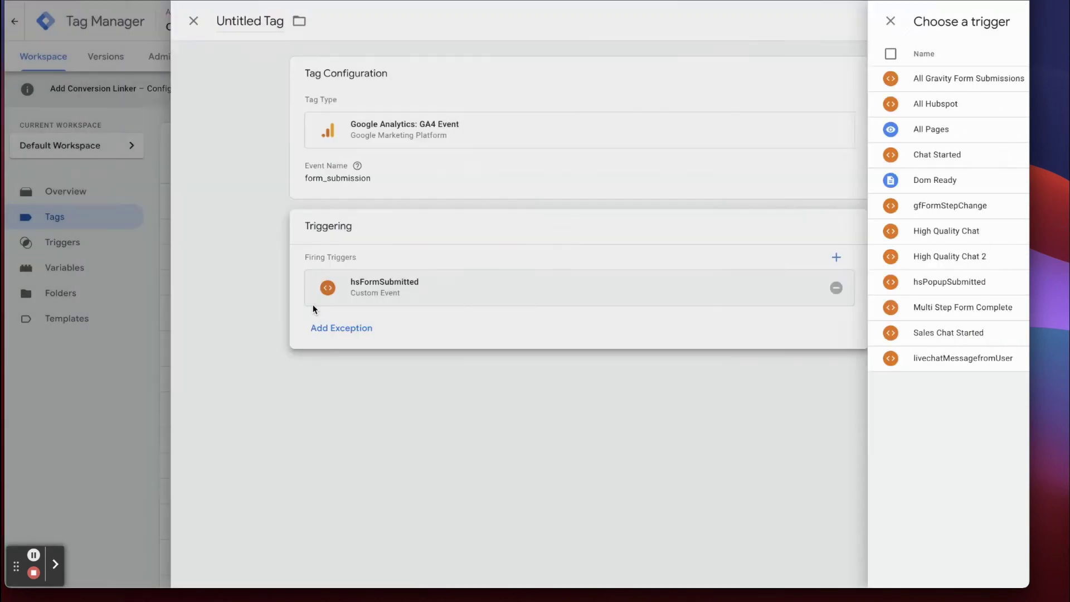
pyautogui.click(466, 190)
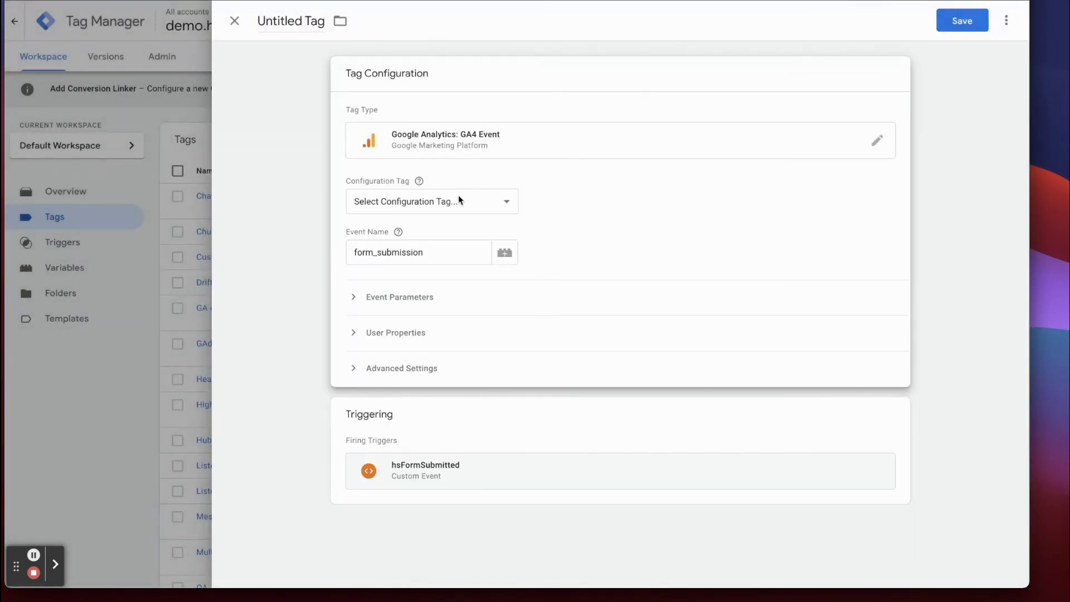
pyautogui.click(377, 297)
# Add an event parameter form_quality with value {{formQuality}} to the form_submission tag.
pyautogui.click(399, 338)
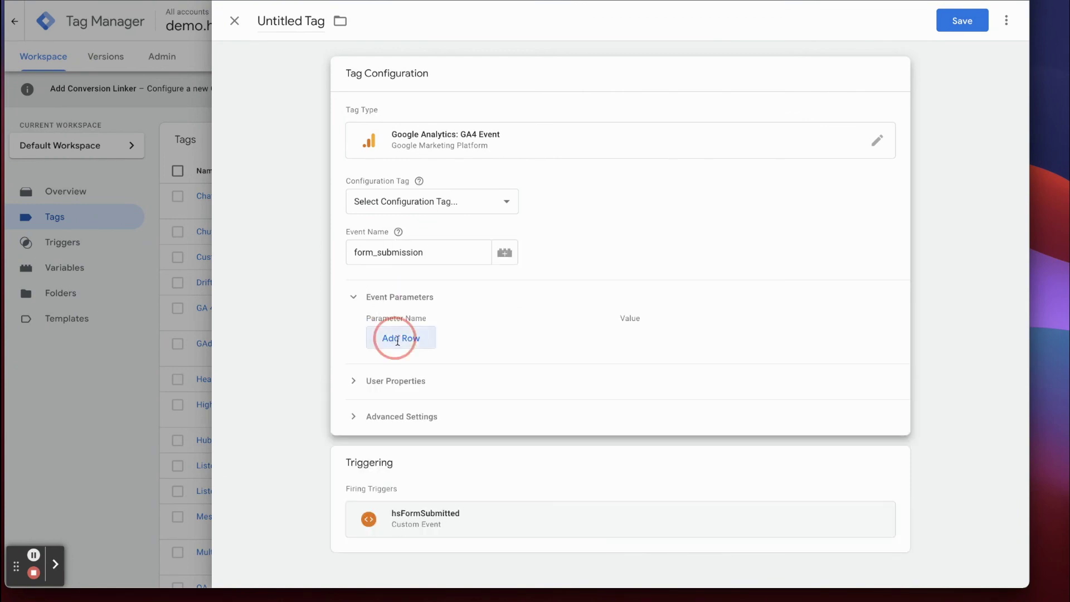
pyautogui.click(401, 344)
pyautogui.write('for')
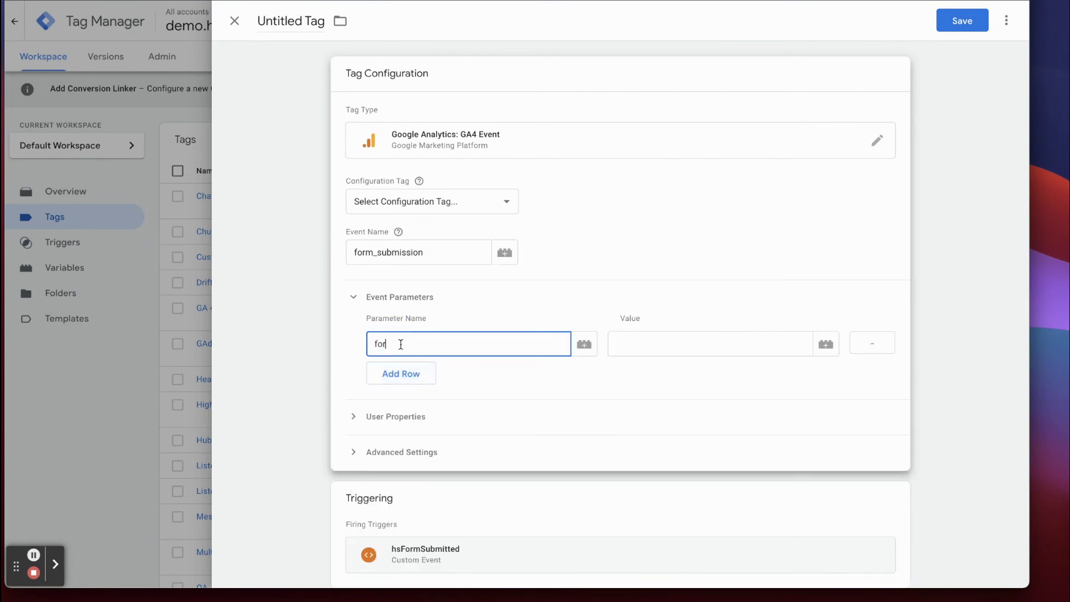
pyautogui.write('m_quality')
pyautogui.click(650, 350)
pyautogui.write('{{form')
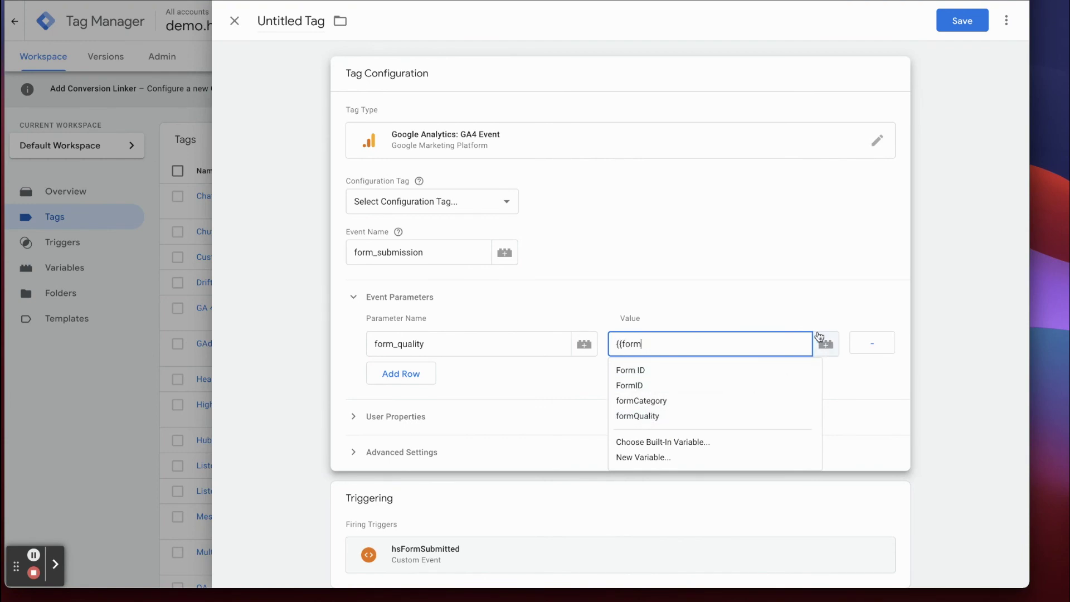
pyautogui.click(650, 415)
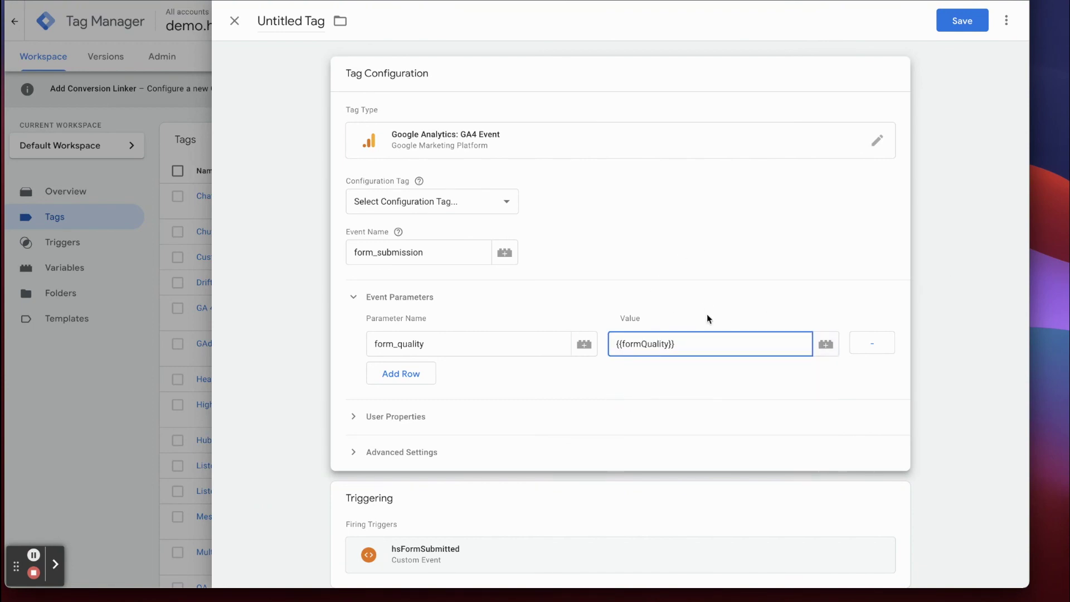
pyautogui.click(408, 240)
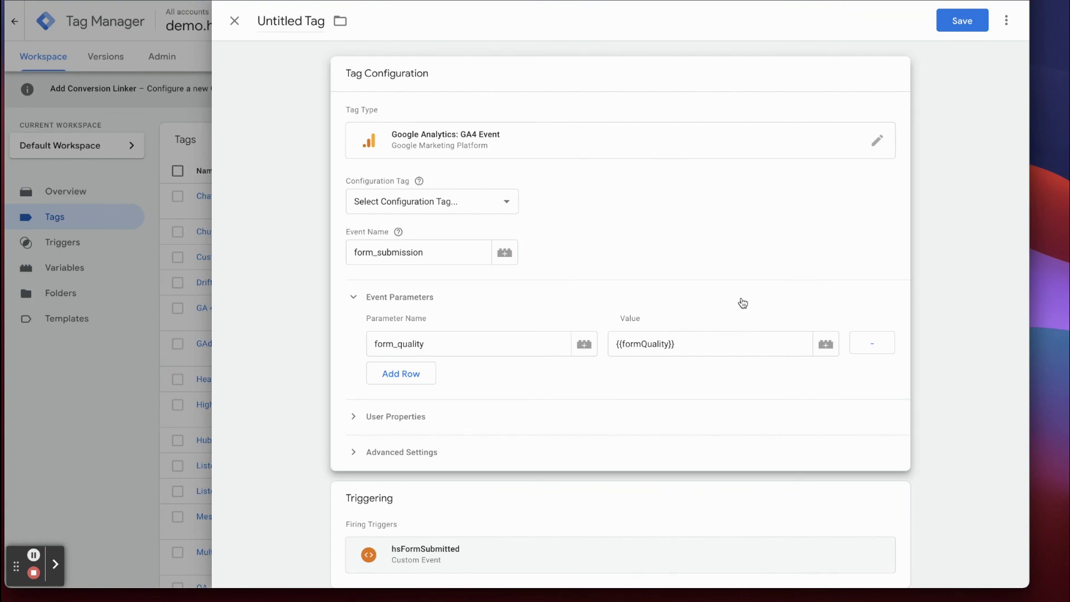
# Close the tag editor and discard the unsaved form_submission draft.
pyautogui.scroll(-1, 740, 301)
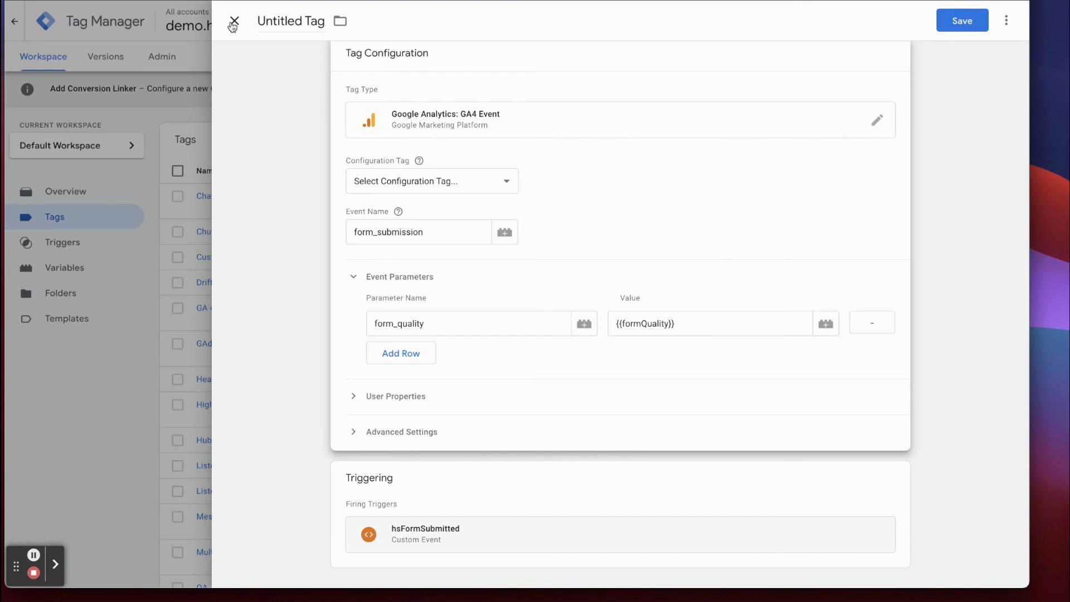
pyautogui.click(234, 22)
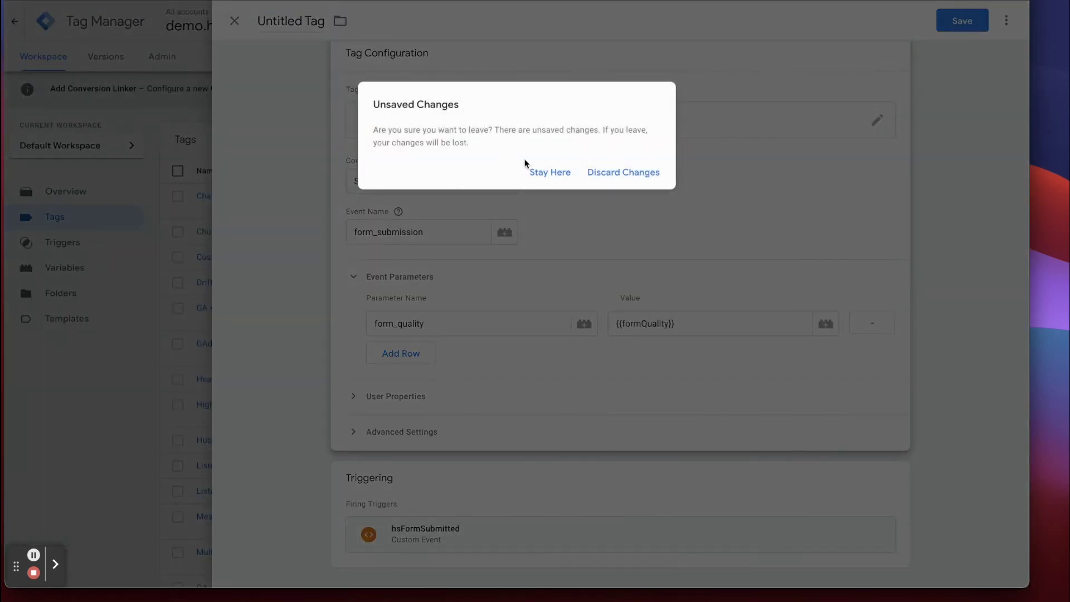
pyautogui.click(613, 174)
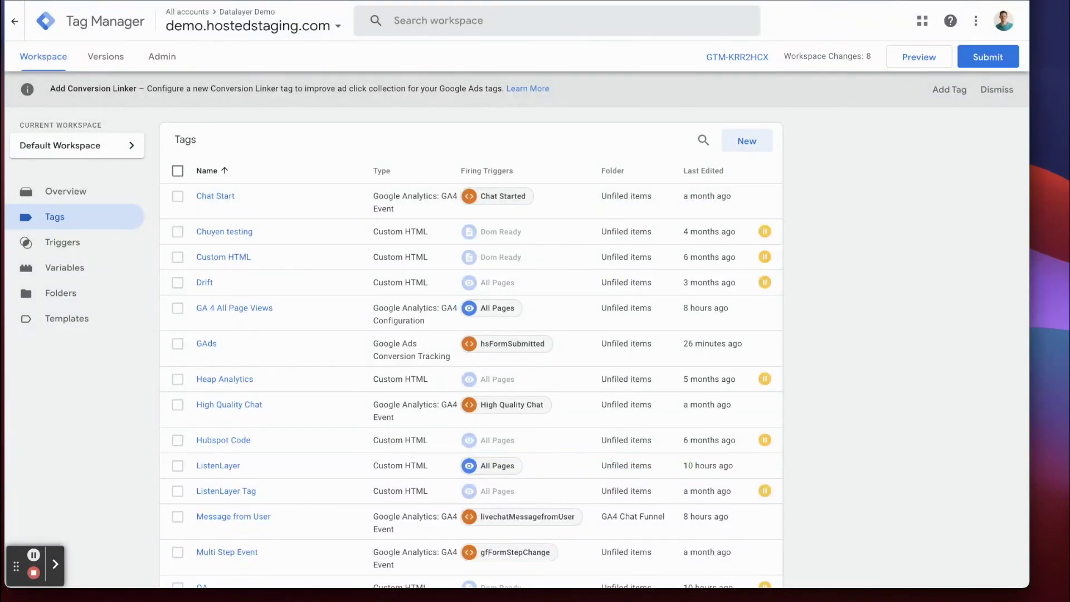